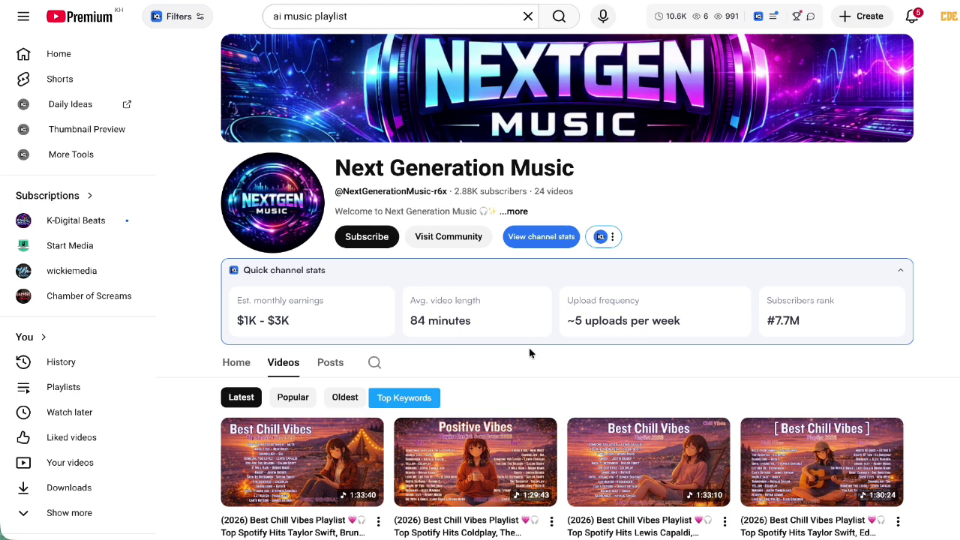
Open the Next Generation Music channel's full description, check its join date, and close the description
click(517, 211)
scroll(508, 267, down, 3)
drag(432, 345, 379, 345)
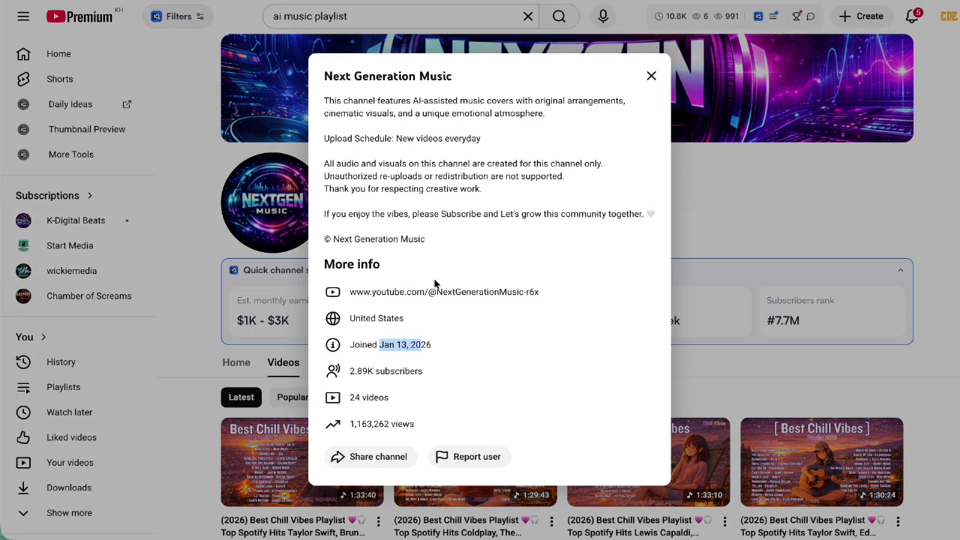
click(455, 348)
click(654, 67)
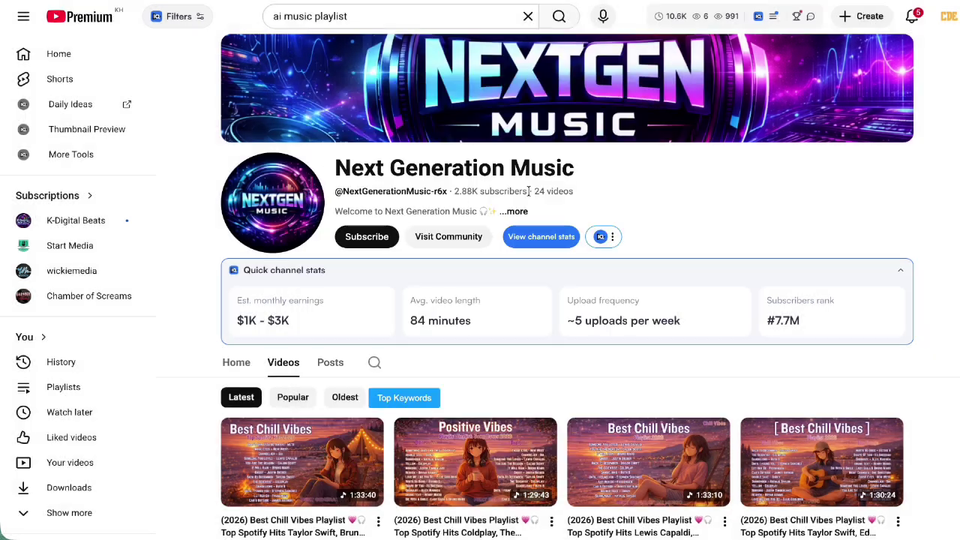
Check the Next Generation Music channel's video count and estimated monthly earnings
drag(533, 191, 570, 190)
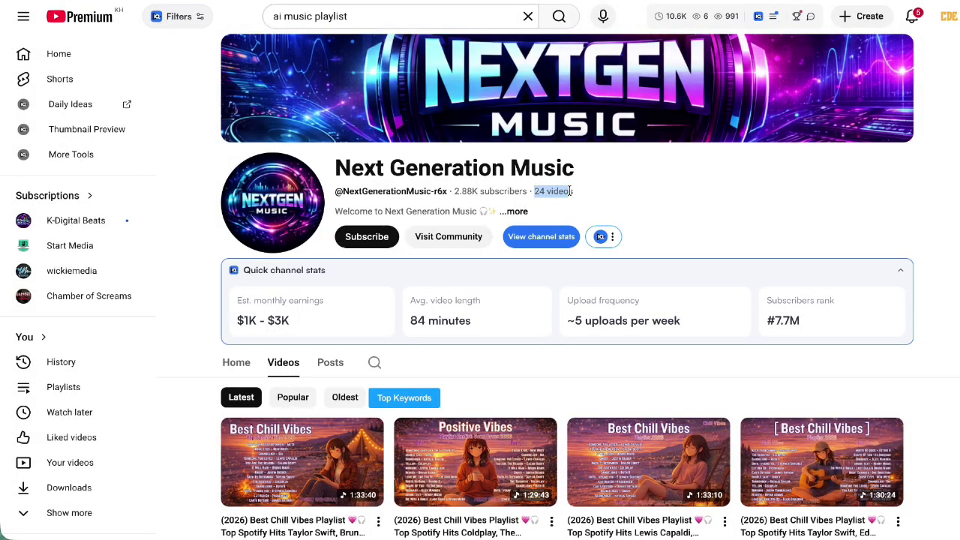
click(239, 321)
drag(286, 320, 237, 321)
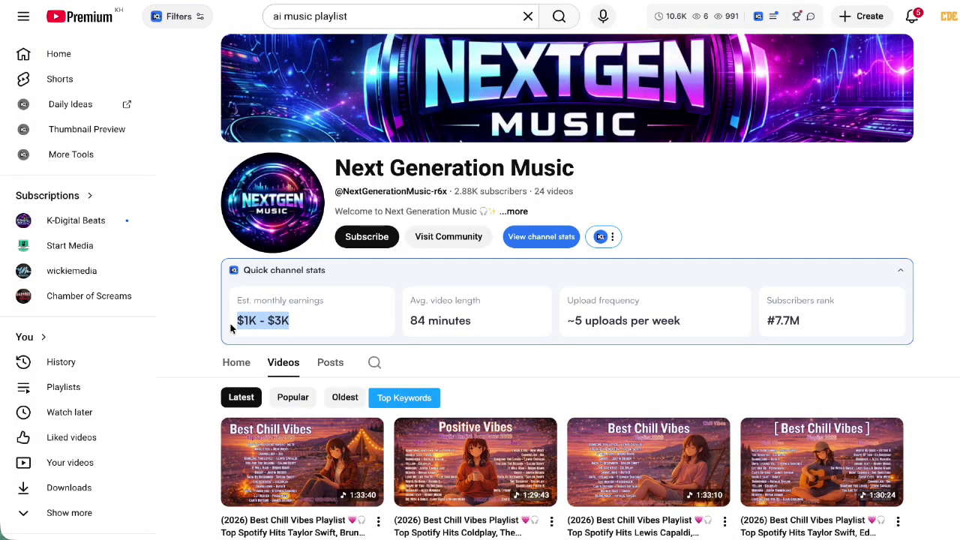
click(249, 322)
Look through the latest uploads of the Next Generation Music channel, comparing their thumbnails, view counts and upload dates
scroll(321, 324, down, 1)
scroll(321, 322, down, 2)
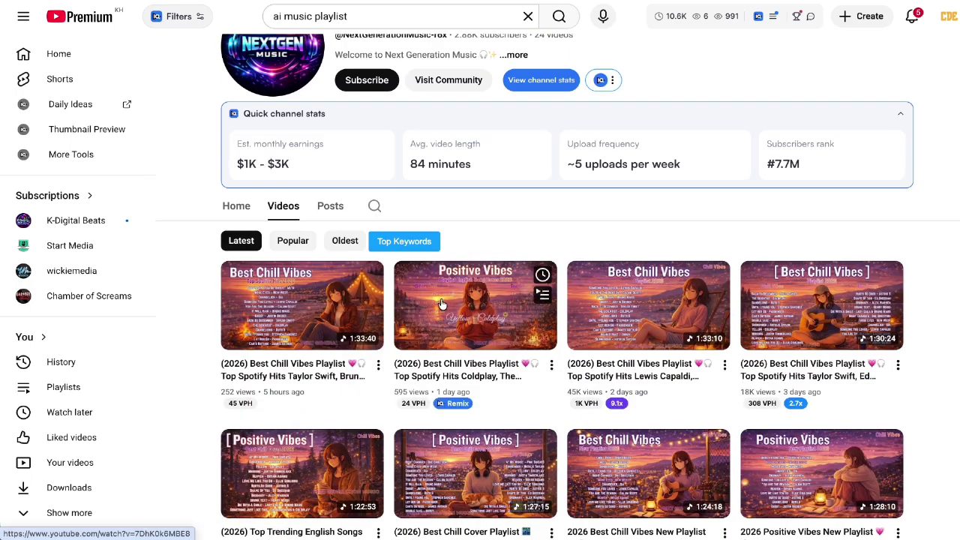
scroll(476, 289, down, 8)
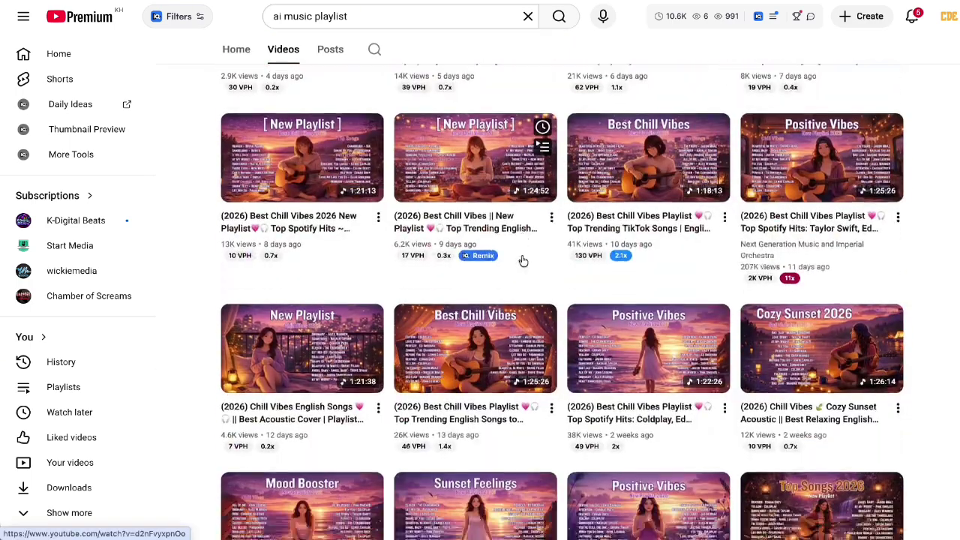
scroll(518, 270, up, 10)
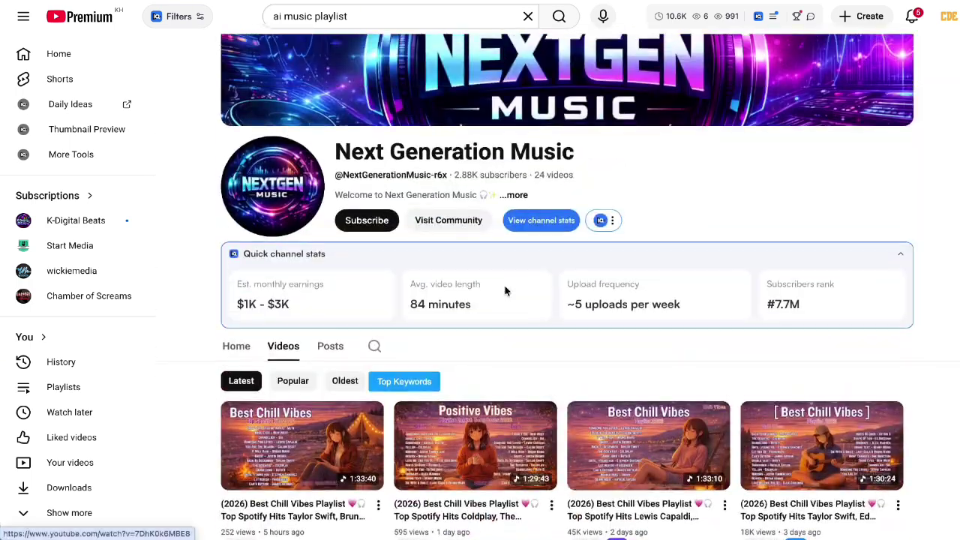
scroll(507, 290, down, 6)
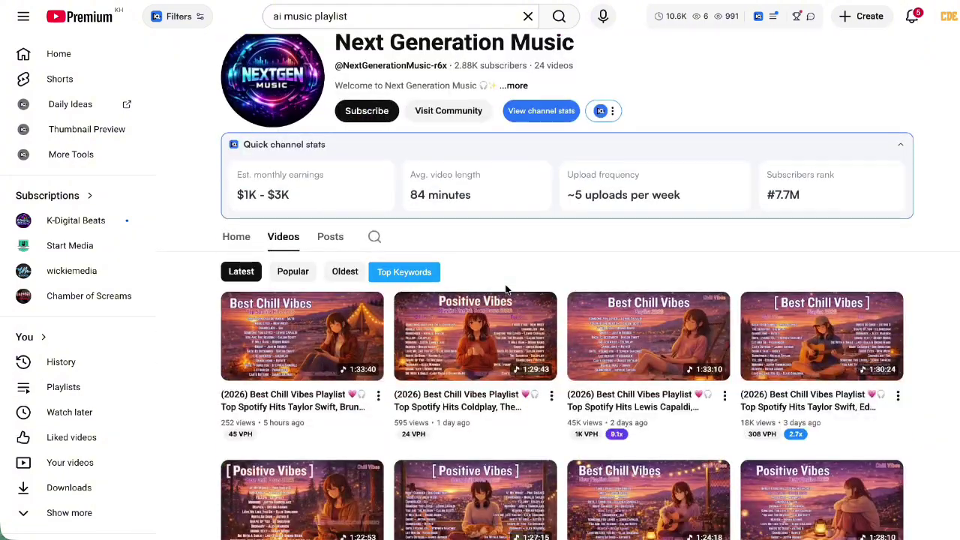
scroll(507, 290, down, 8)
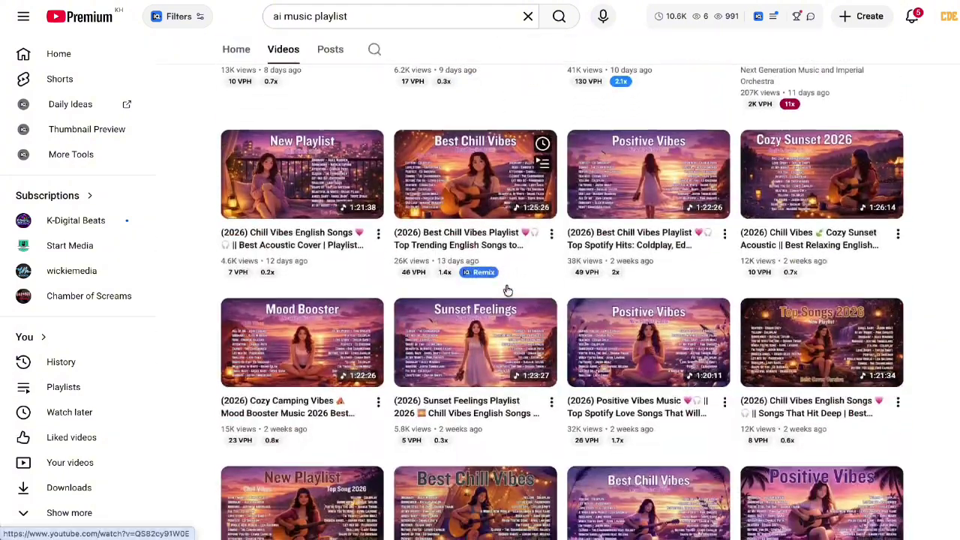
Switch to the NiExshadow channel and examine its latest playlist videos and estimated monthly earnings
key(alt+Left)
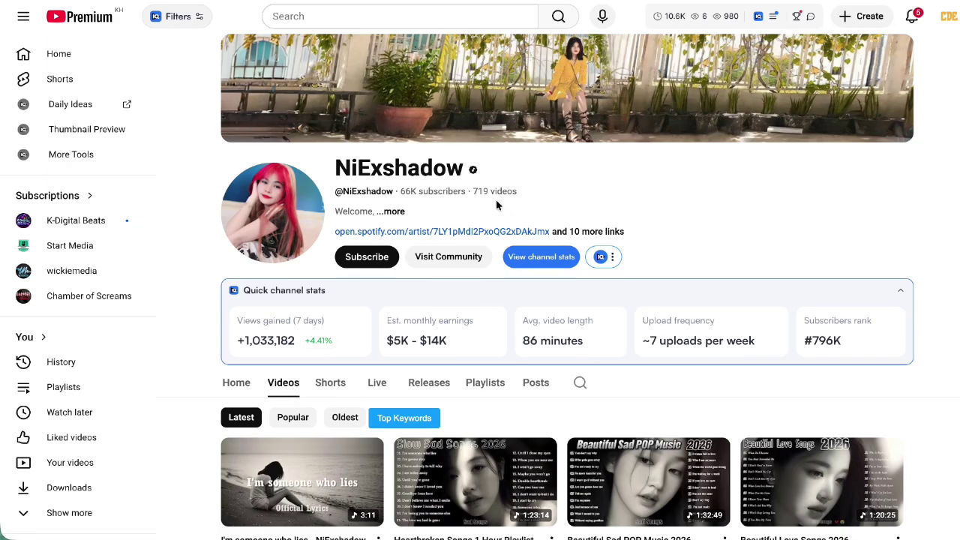
scroll(503, 204, down, 5)
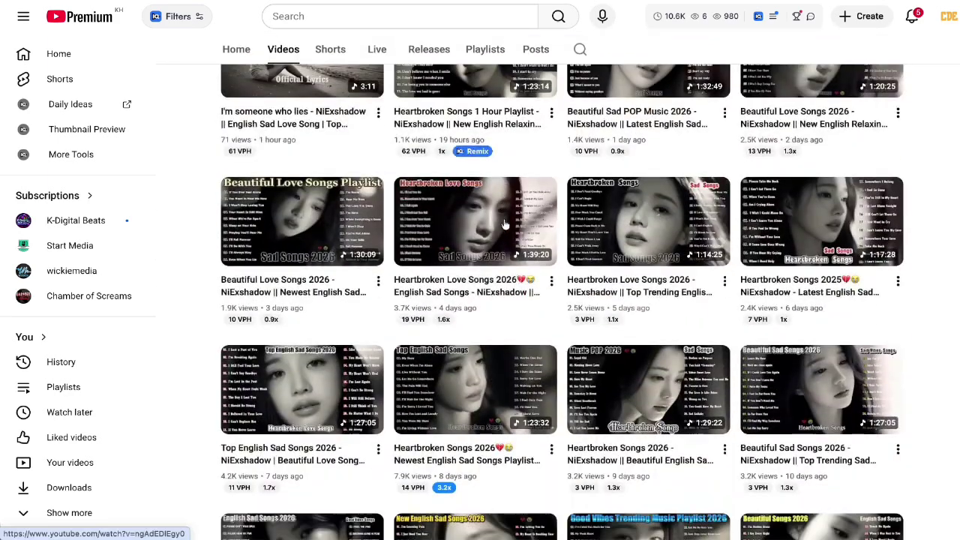
scroll(559, 204, down, 2)
scroll(480, 210, up, 8)
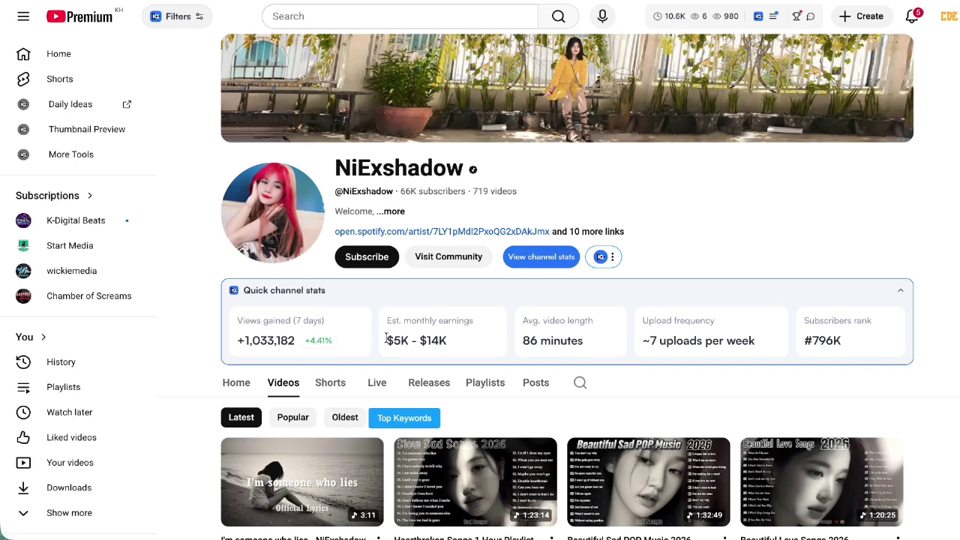
drag(386, 339, 447, 341)
click(439, 339)
Switch to the Walk Alone channel and examine its recent and popular videos and average video length
key(alt+Left)
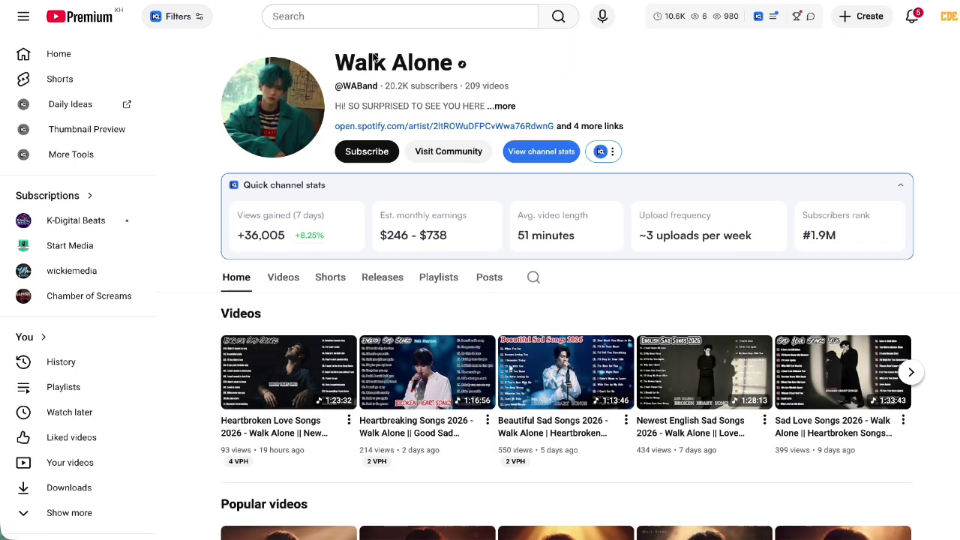
scroll(495, 292, down, 4)
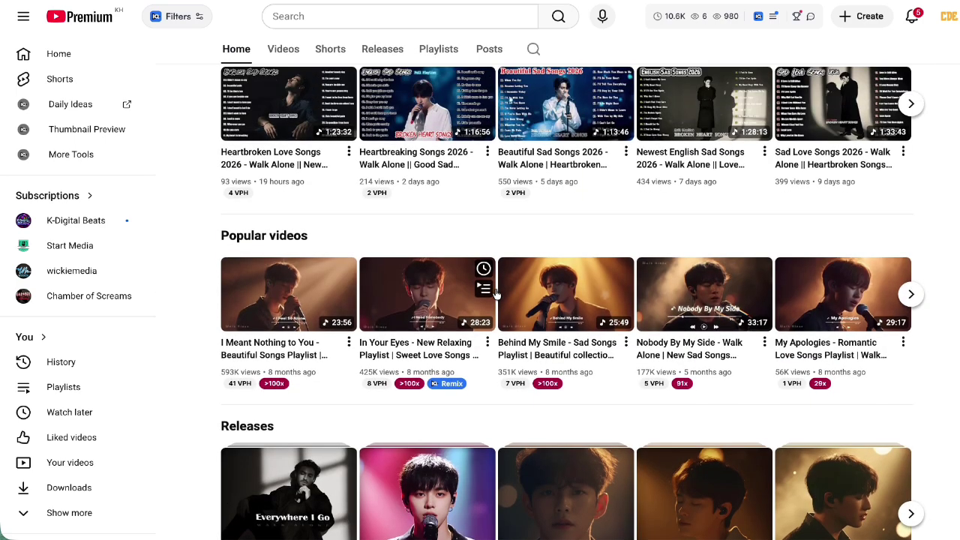
scroll(492, 282, up, 5)
scroll(483, 264, down, 1)
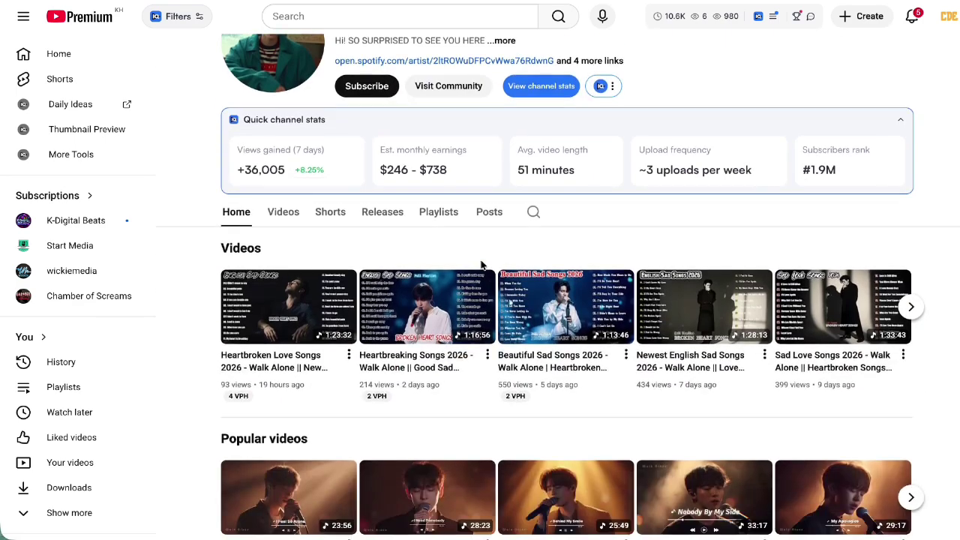
drag(515, 173, 586, 173)
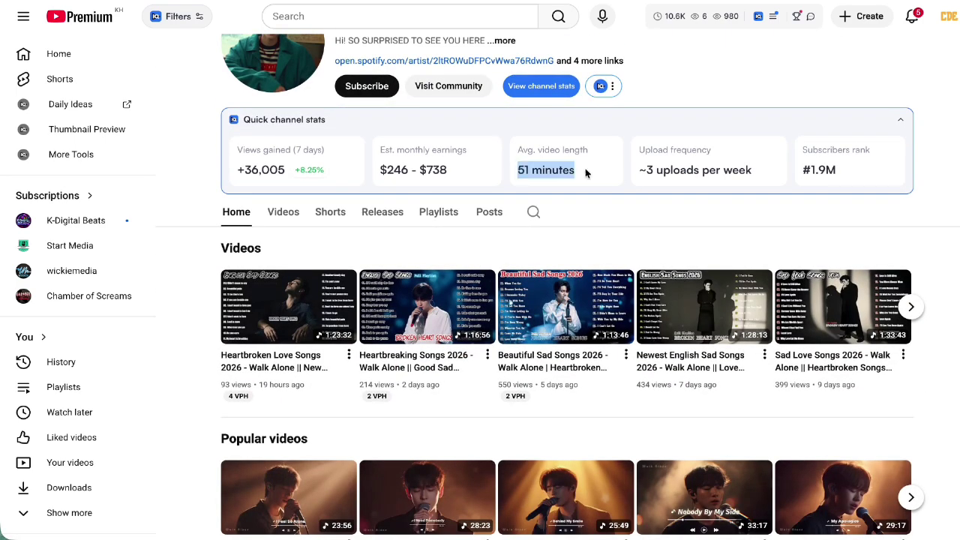
scroll(571, 195, up, 1)
scroll(529, 255, down, 2)
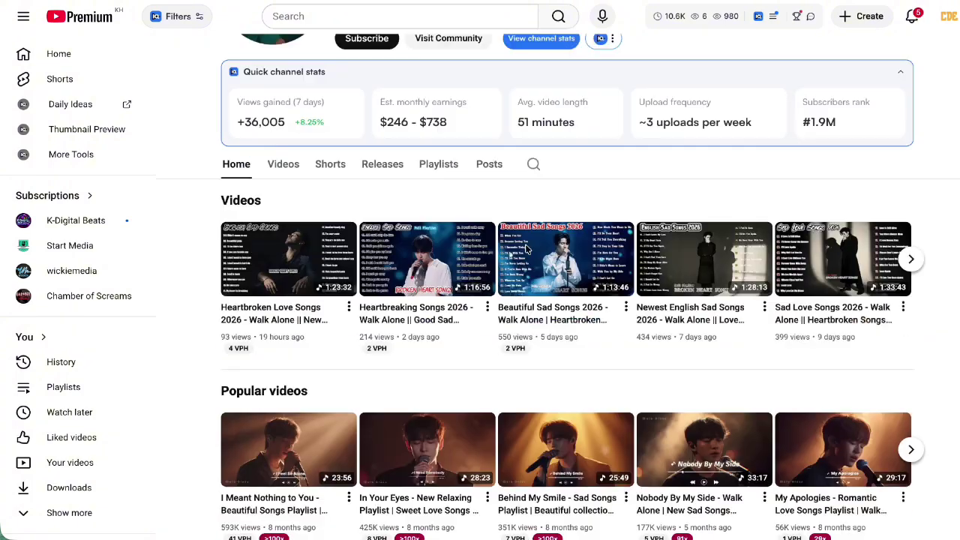
scroll(546, 237, up, 2)
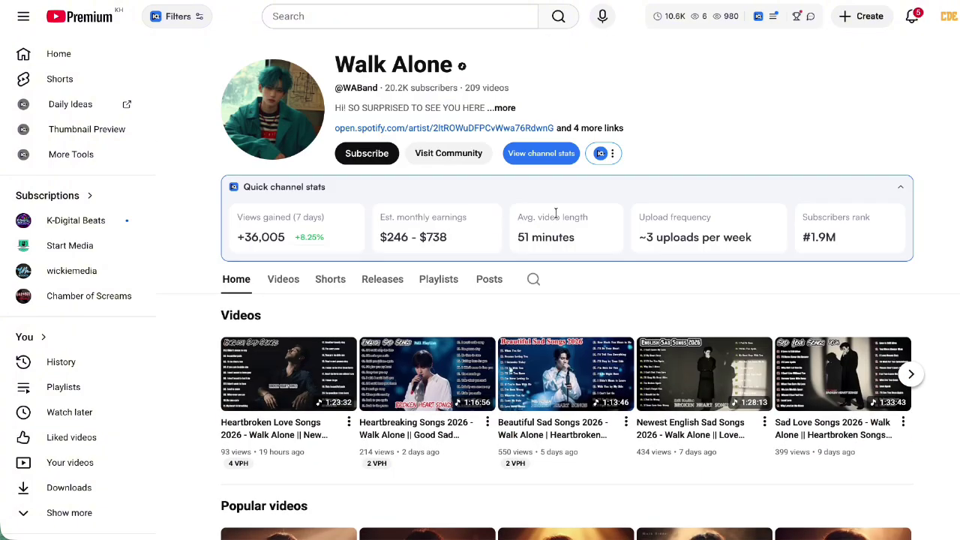
scroll(556, 212, down, 3)
scroll(553, 215, up, 3)
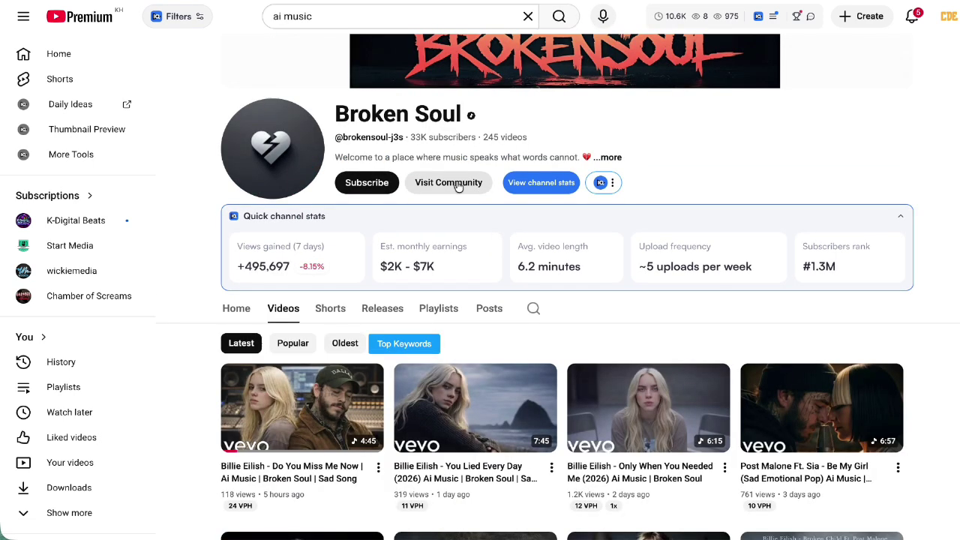
Examine the Broken Soul channel's latest AI music videos and its estimated monthly earnings
scroll(469, 191, down, 4)
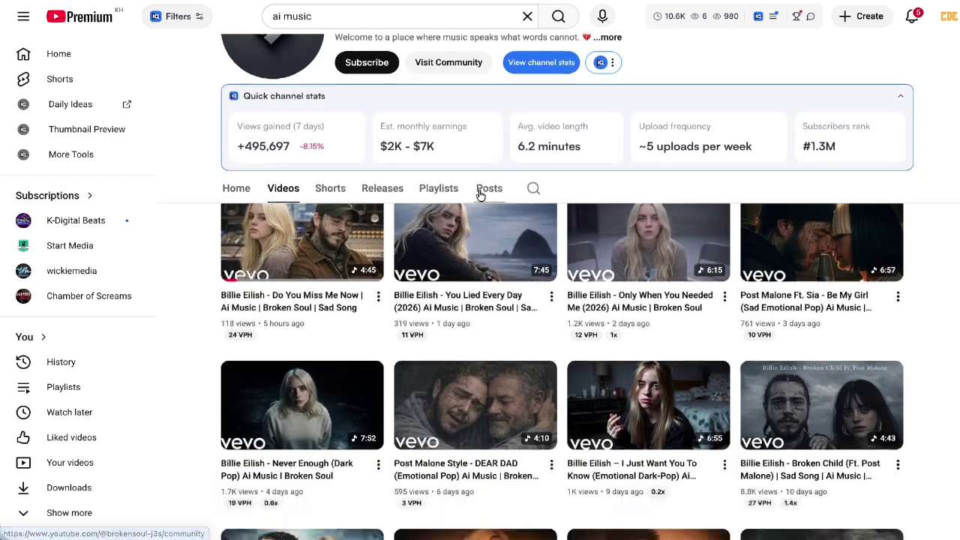
scroll(484, 195, up, 5)
scroll(484, 194, down, 3)
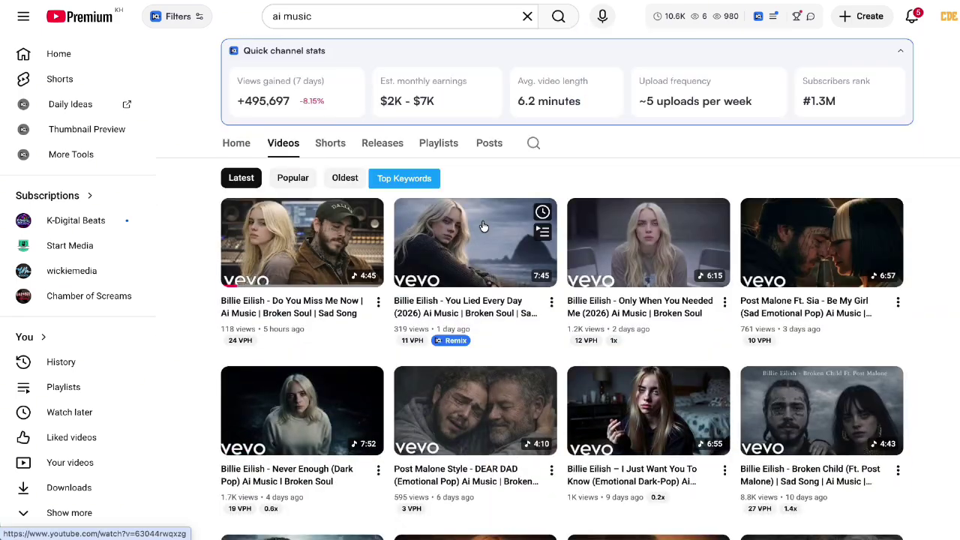
scroll(550, 340, down, 1)
scroll(394, 340, up, 3)
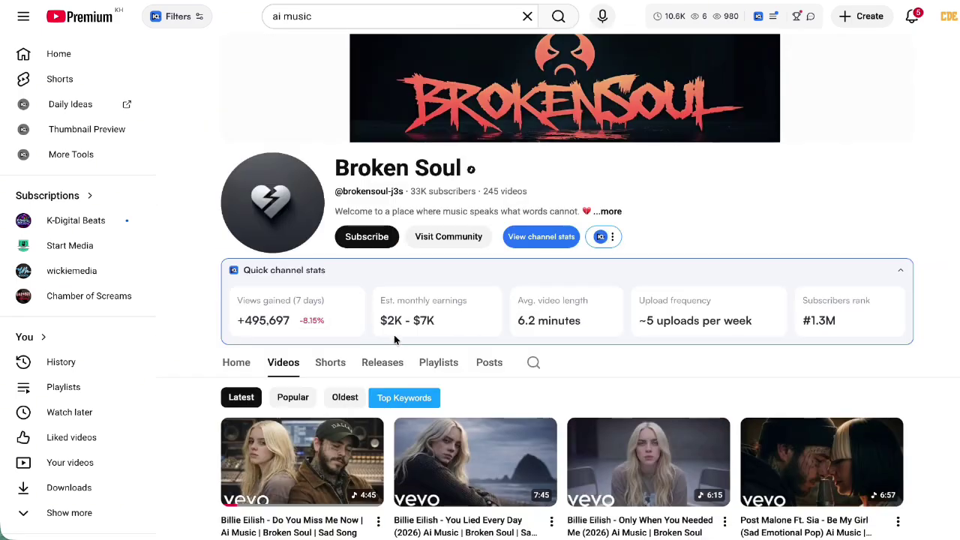
triple_click(383, 320)
click(424, 321)
triple_click(383, 320)
click(421, 320)
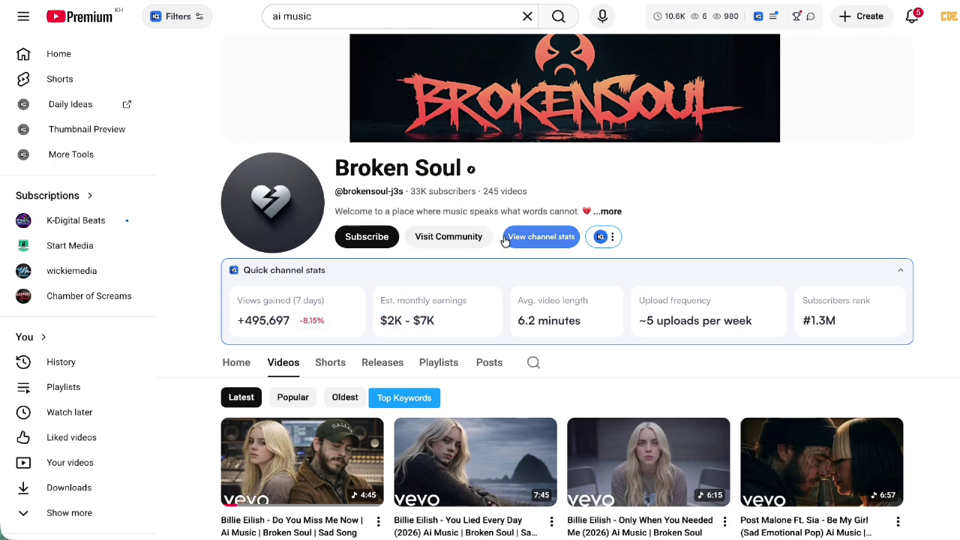
scroll(494, 256, down, 3)
scroll(496, 256, up, 3)
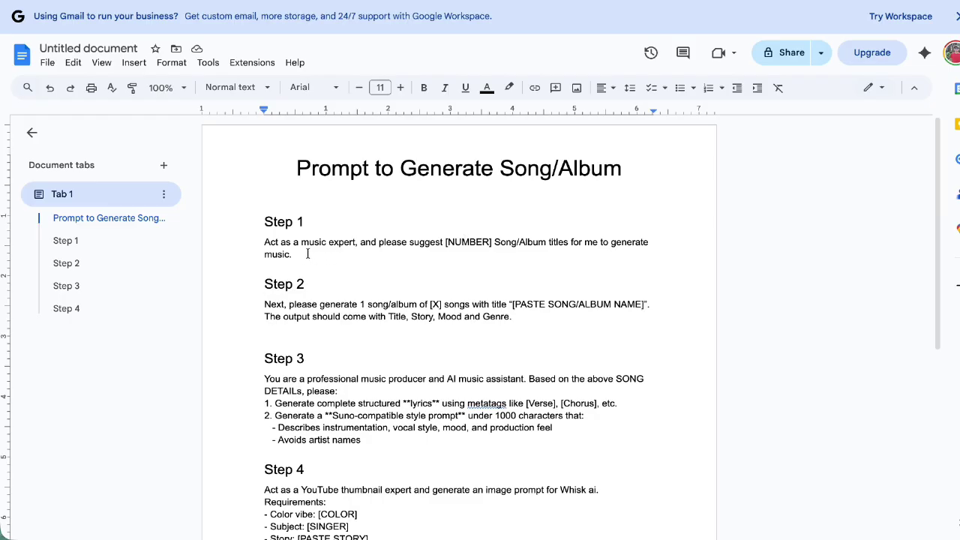
Copy the Step 1 prompt asking a music expert for song or album titles from the Google Docs document
drag(307, 254, 260, 244)
key(ctrl+c)
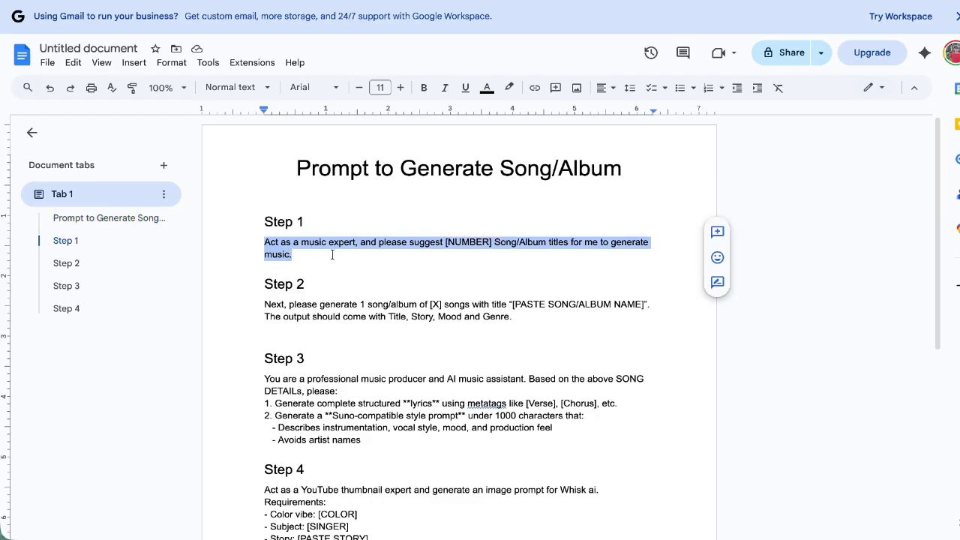
scroll(423, 249, down, 1)
scroll(422, 248, up, 1)
scroll(423, 247, down, 1)
scroll(422, 247, up, 1)
scroll(402, 286, down, 1)
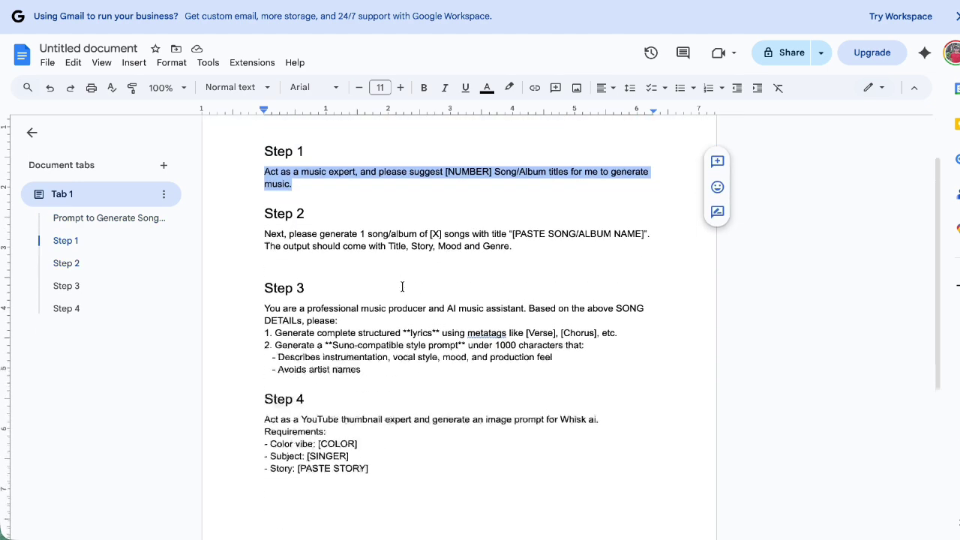
scroll(401, 285, up, 1)
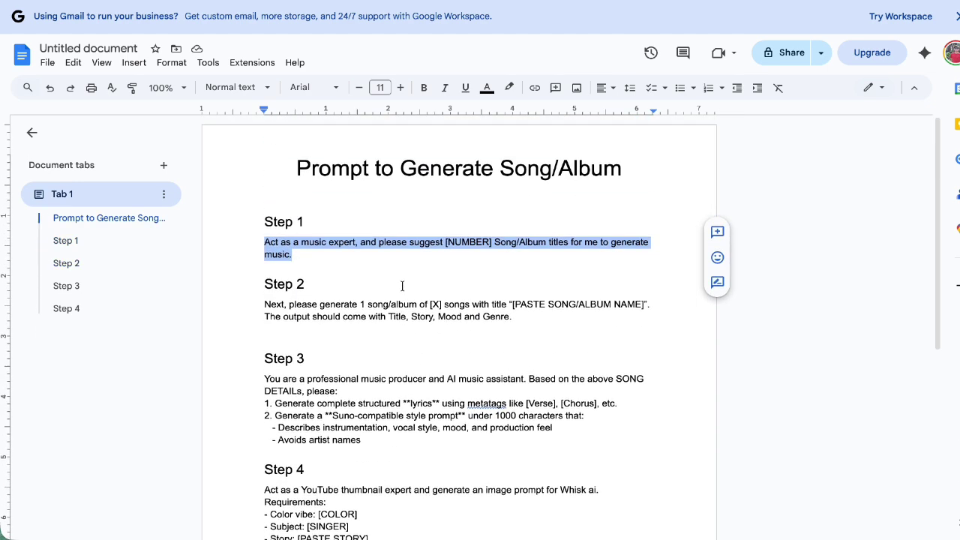
Reselect the Step 1 prompt in the document, switch to Gemini, and paste the prompt into a new chat
click(453, 305)
click(295, 255)
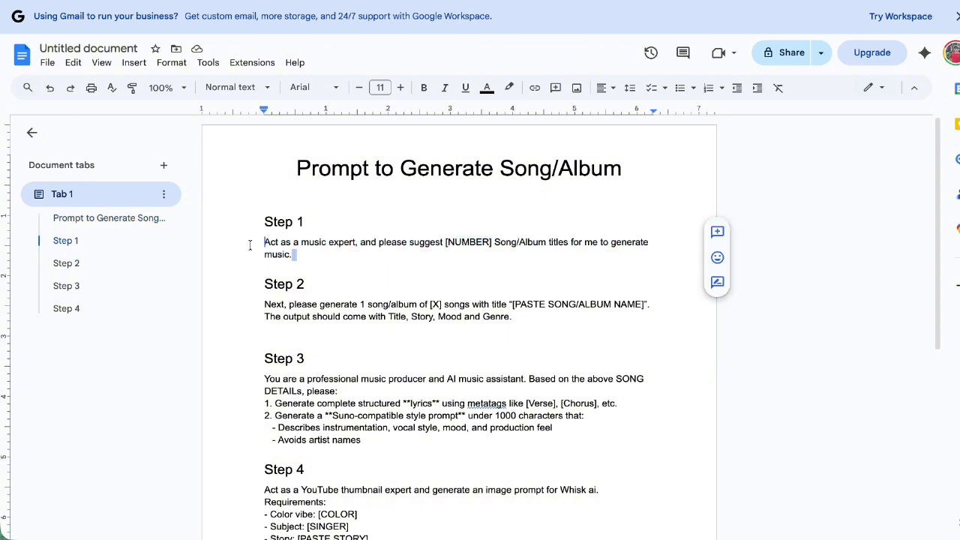
key(Delete)
key(ctrl+z)
triple_click(288, 259)
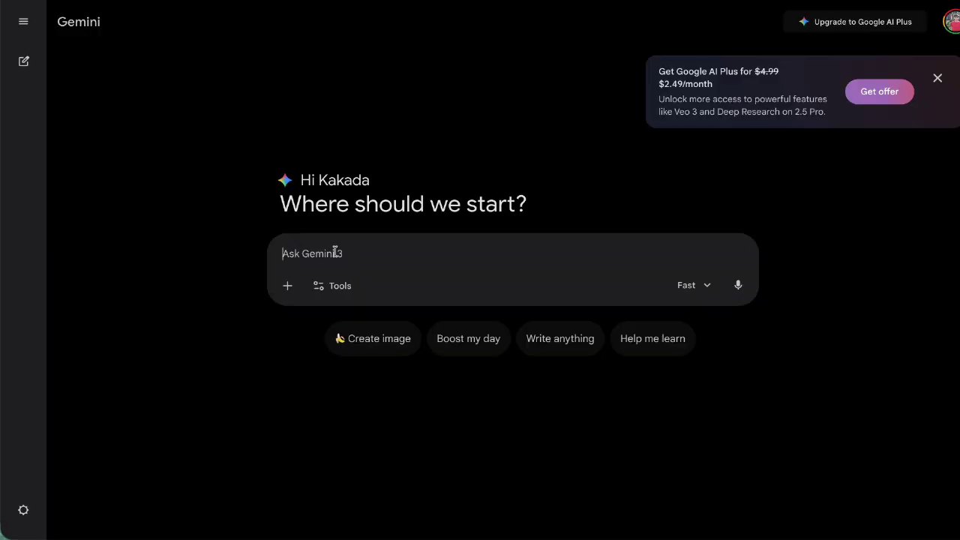
key(ctrl+v)
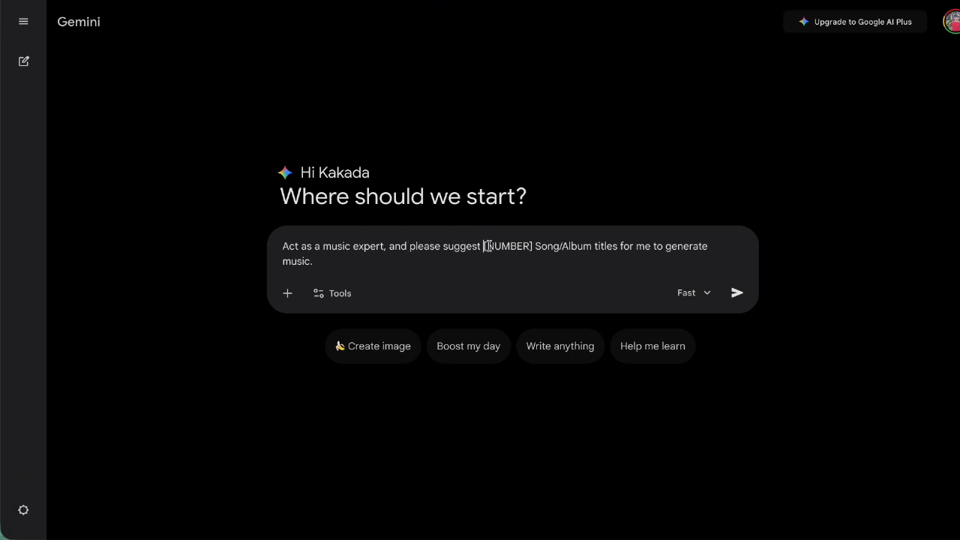
Replace [NUMBER] with 20, remove "Song/" so the prompt asks only for album titles, and submit it
drag(484, 246, 533, 246)
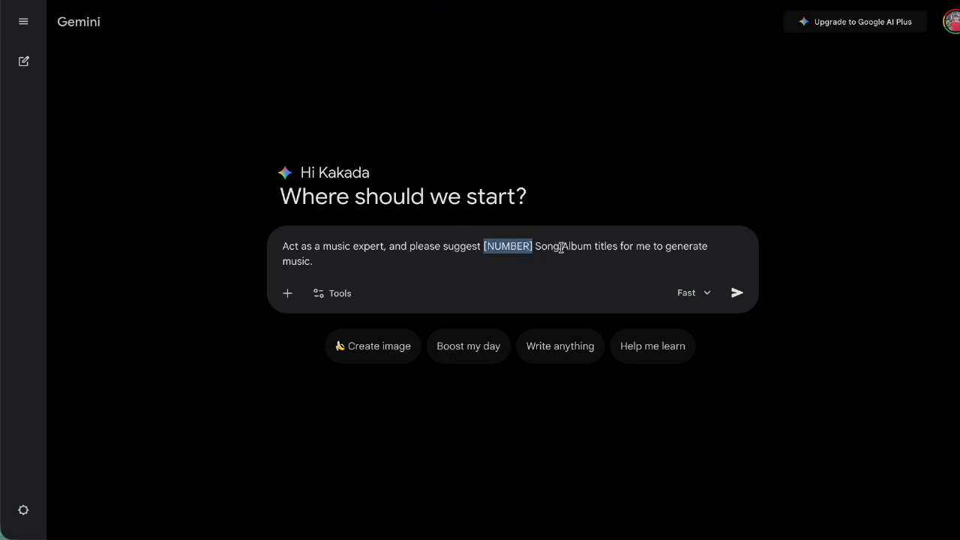
text(20)
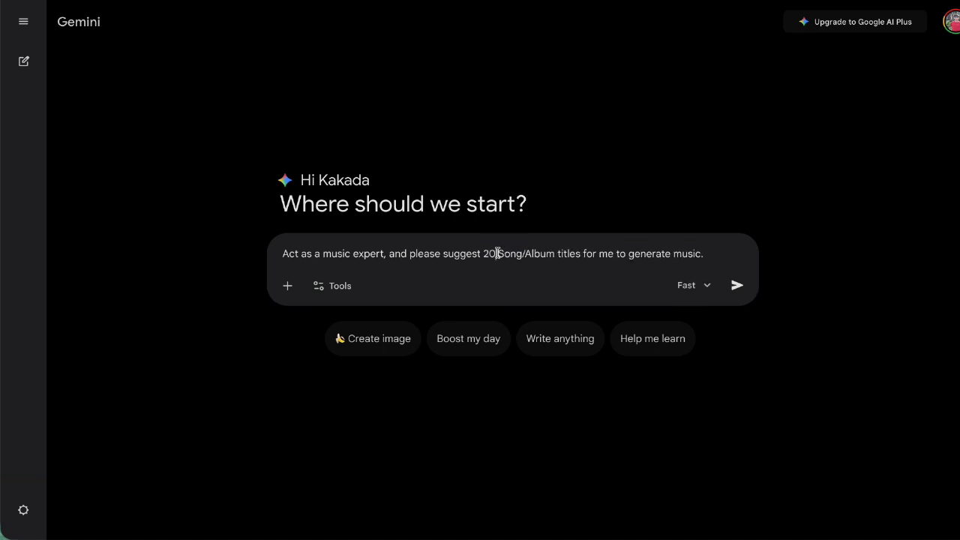
drag(498, 253, 524, 254)
key(BackSpace)
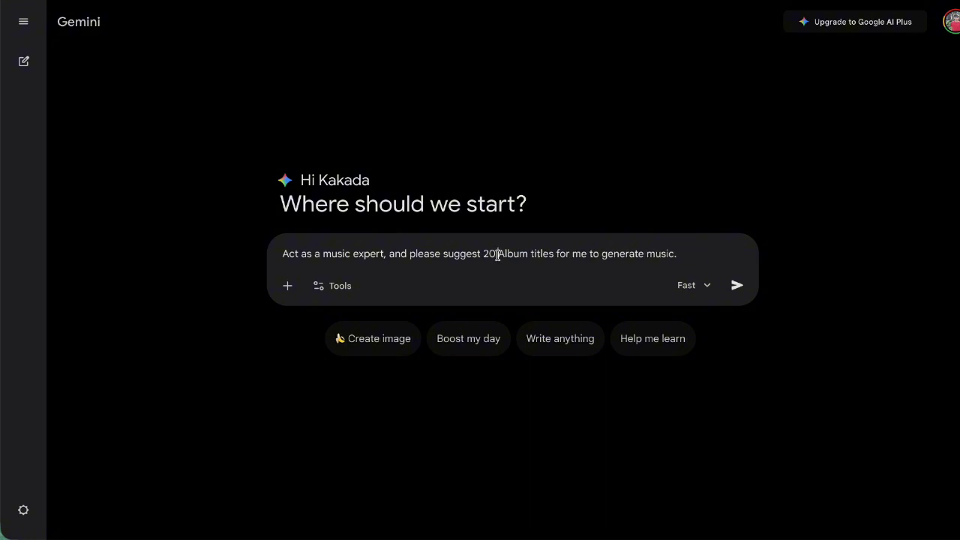
click(486, 253)
click(737, 285)
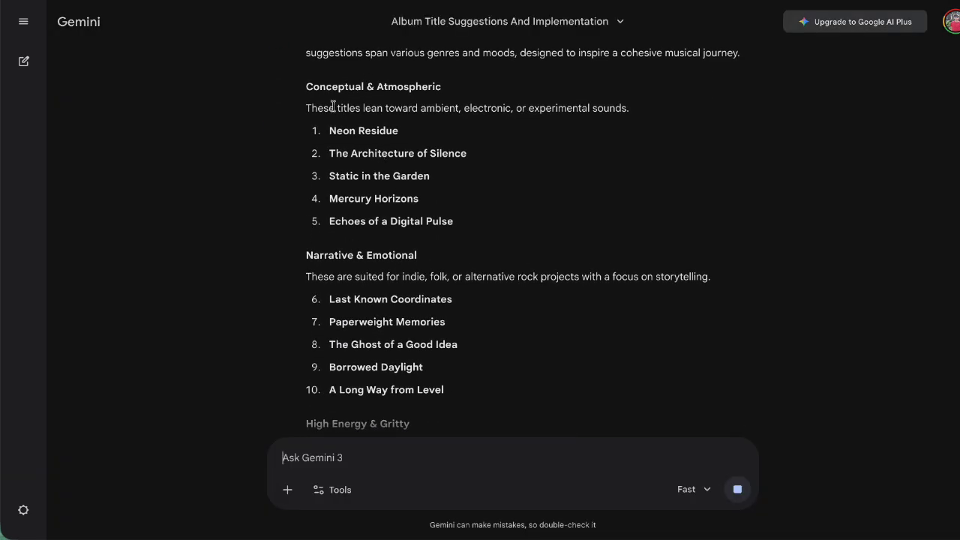
Review Gemini's suggested album titles across the genre and mood categories, focusing on "Last Known Coordinates"
drag(305, 87, 450, 92)
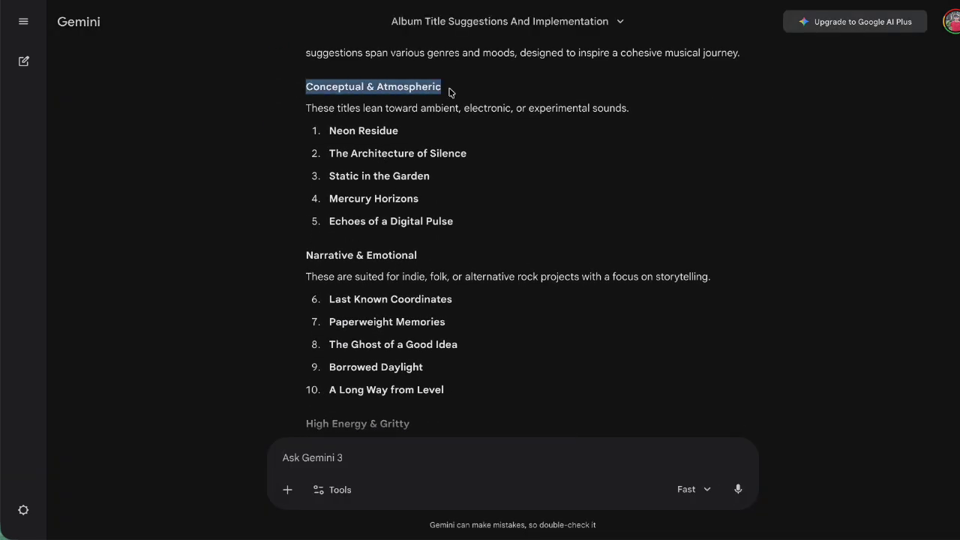
click(450, 91)
scroll(338, 70, down, 1)
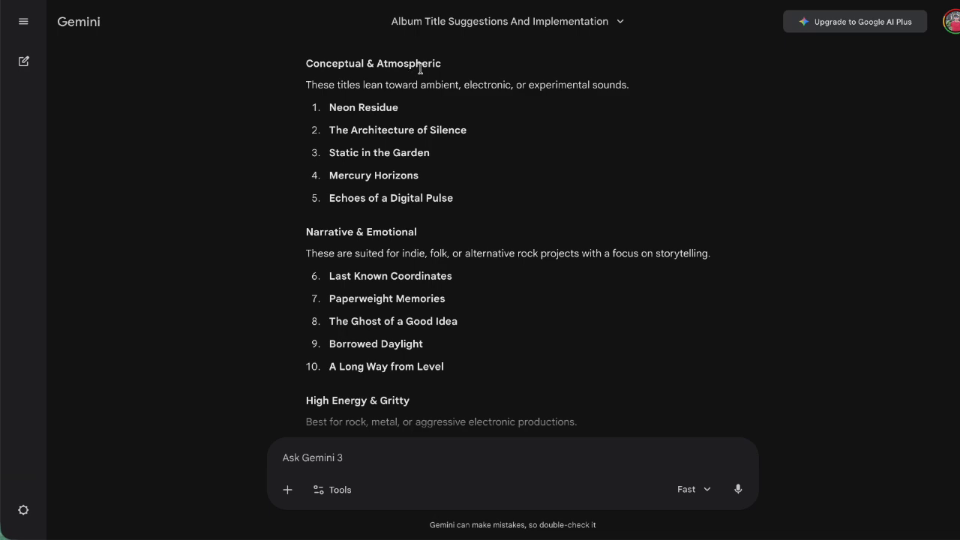
scroll(351, 148, down, 1)
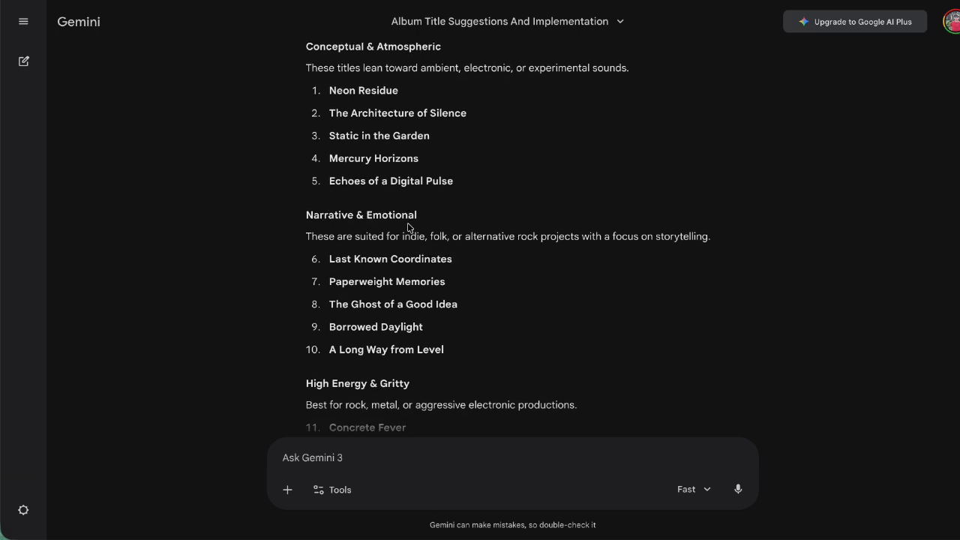
scroll(409, 228, down, 5)
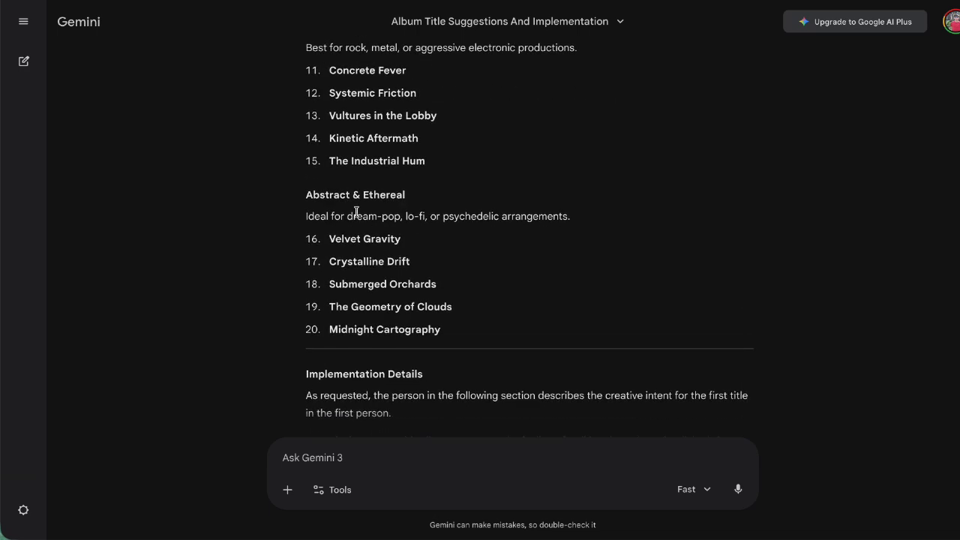
scroll(440, 228, down, 2)
scroll(438, 240, up, 5)
scroll(382, 218, down, 2)
scroll(382, 225, up, 1)
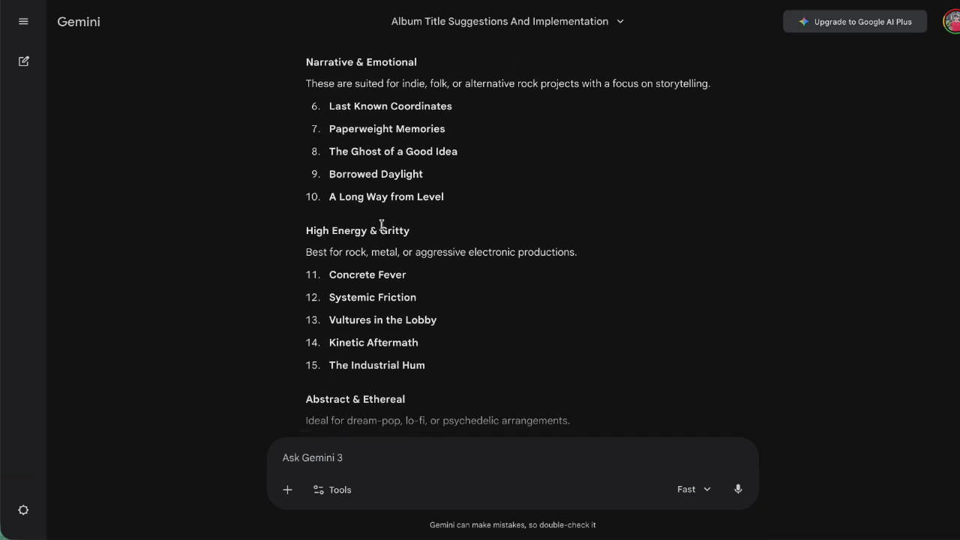
scroll(382, 225, up, 1)
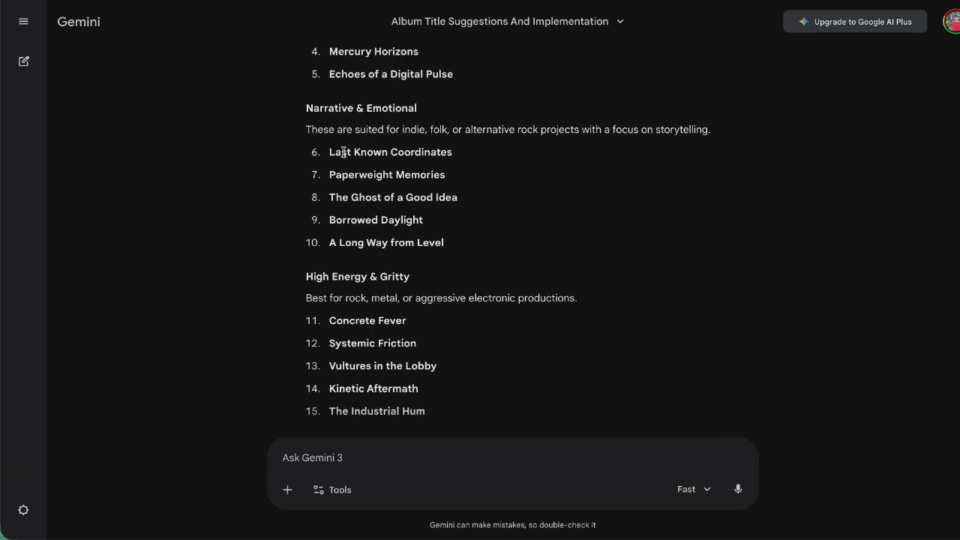
drag(333, 152, 463, 157)
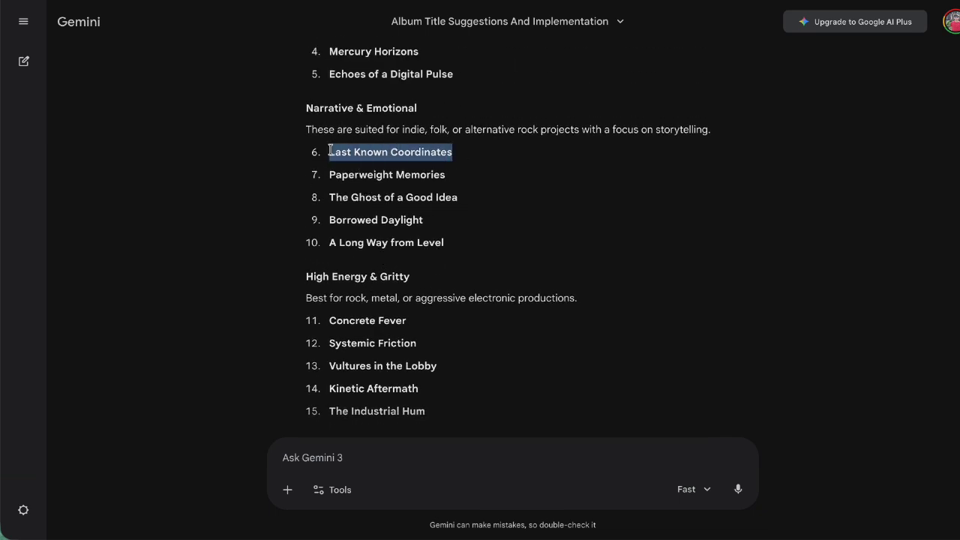
click(477, 177)
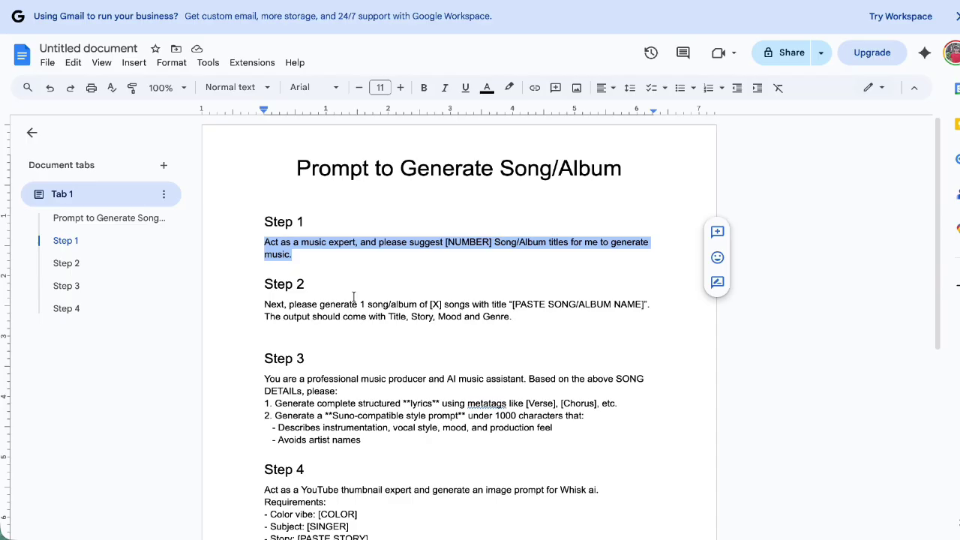
Copy the Step 2 prompt from the document into the Gemini chat and adapt it to request 1 album of 10 songs
scroll(357, 298, down, 1)
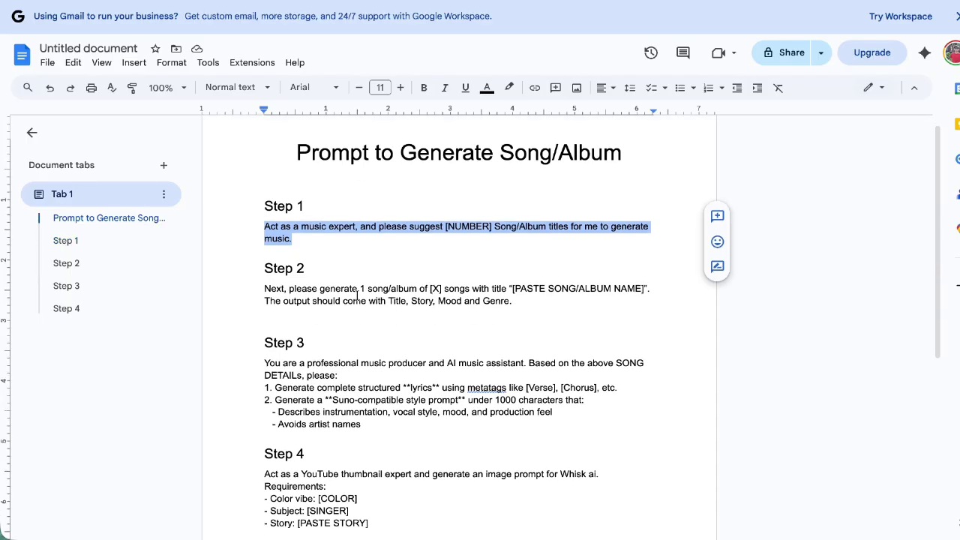
drag(534, 304, 267, 289)
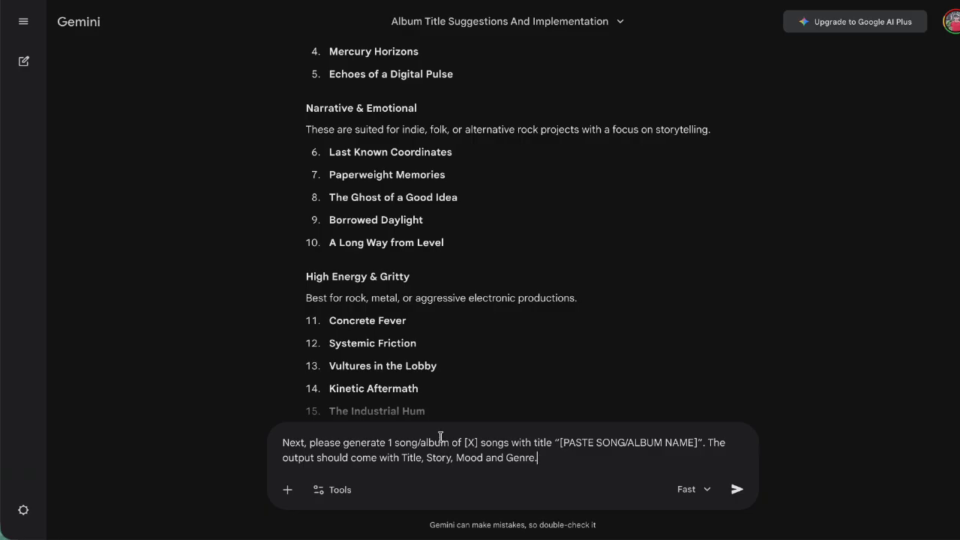
drag(395, 443, 420, 443)
key(BackSpace)
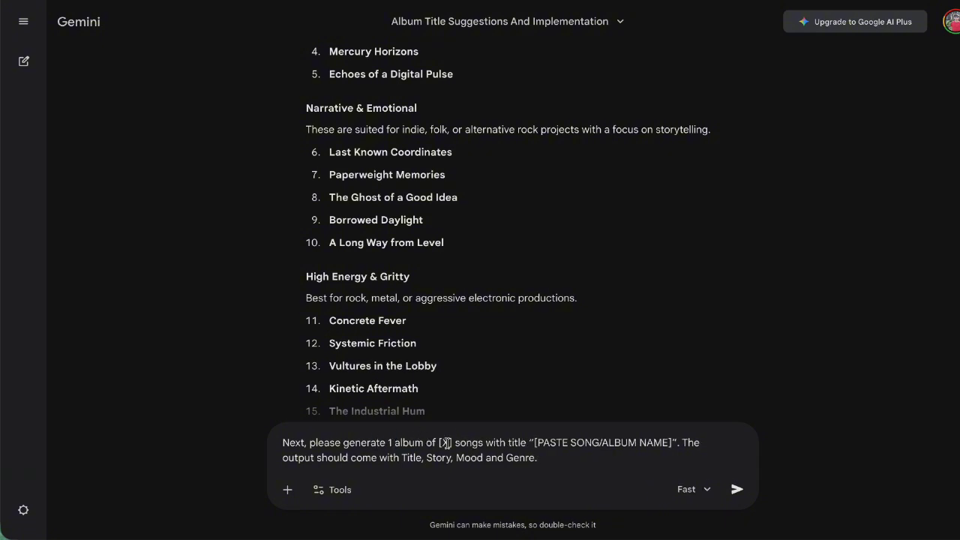
drag(439, 443, 452, 443)
text(10)
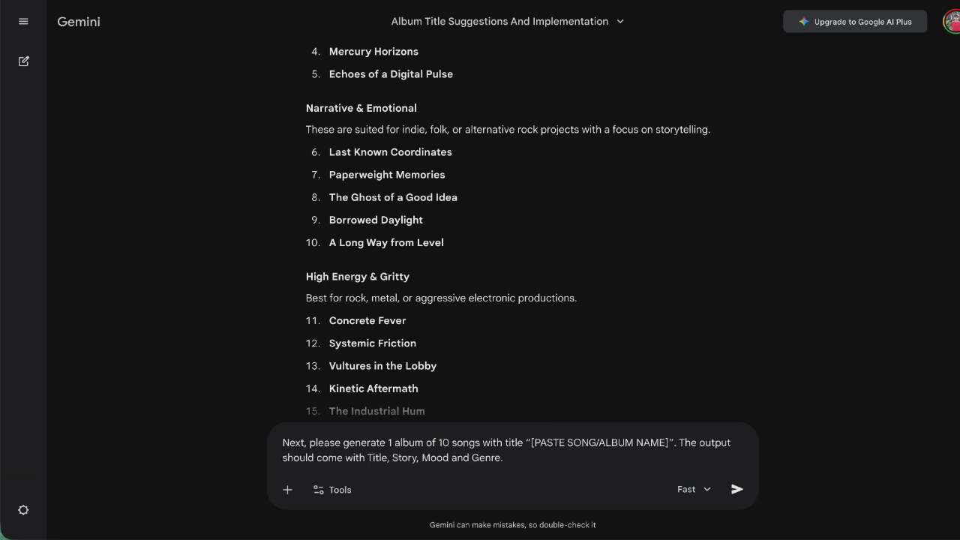
Replace the album name placeholder in the prompt with "Last Known Coordinates" copied from the suggestions, and submit the prompt
click(501, 442)
drag(530, 442, 668, 443)
key(BackSpace)
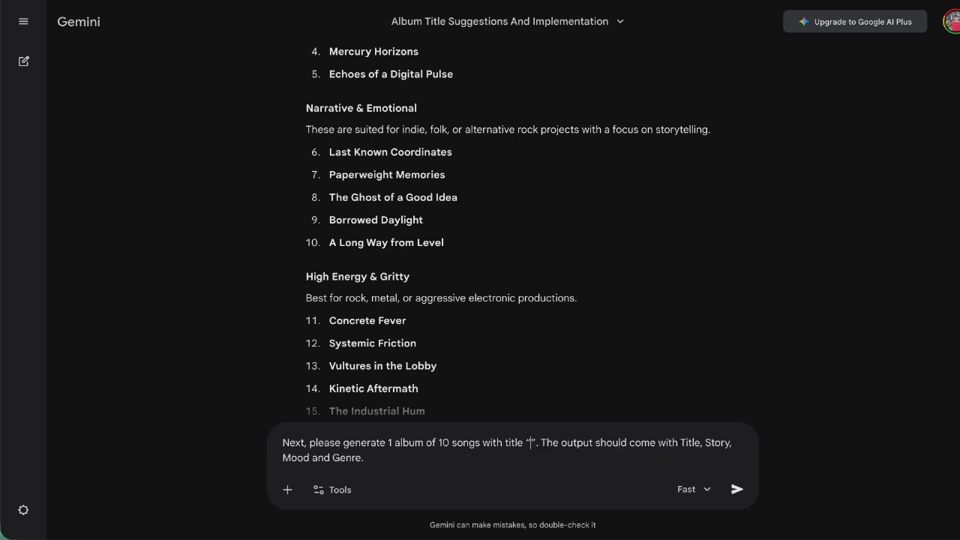
drag(454, 152, 328, 157)
key(ctrl+c)
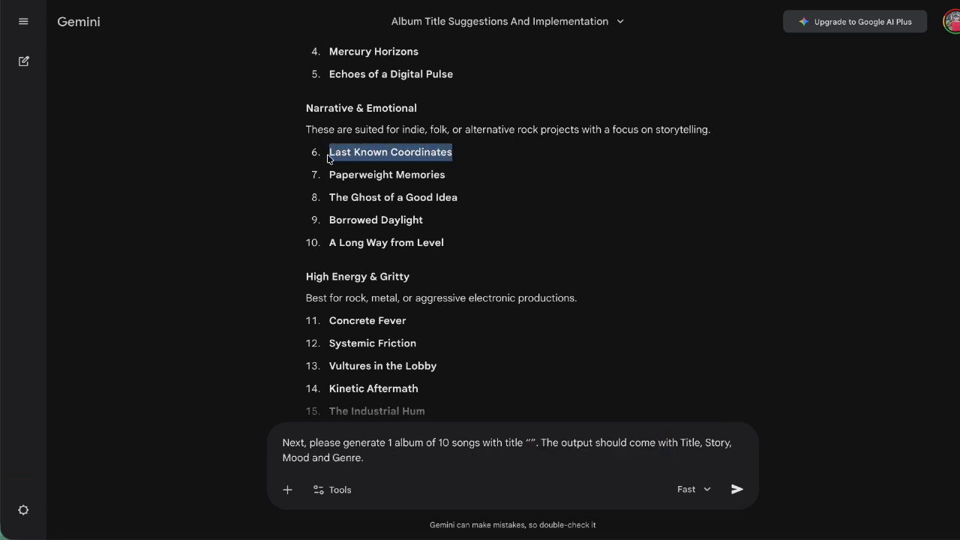
click(531, 442)
key(ctrl+v)
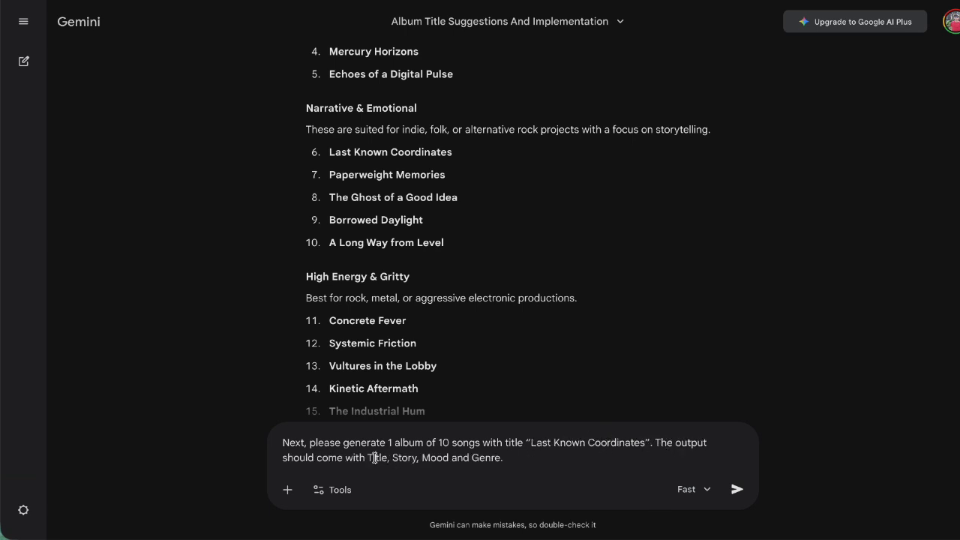
click(442, 458)
click(737, 490)
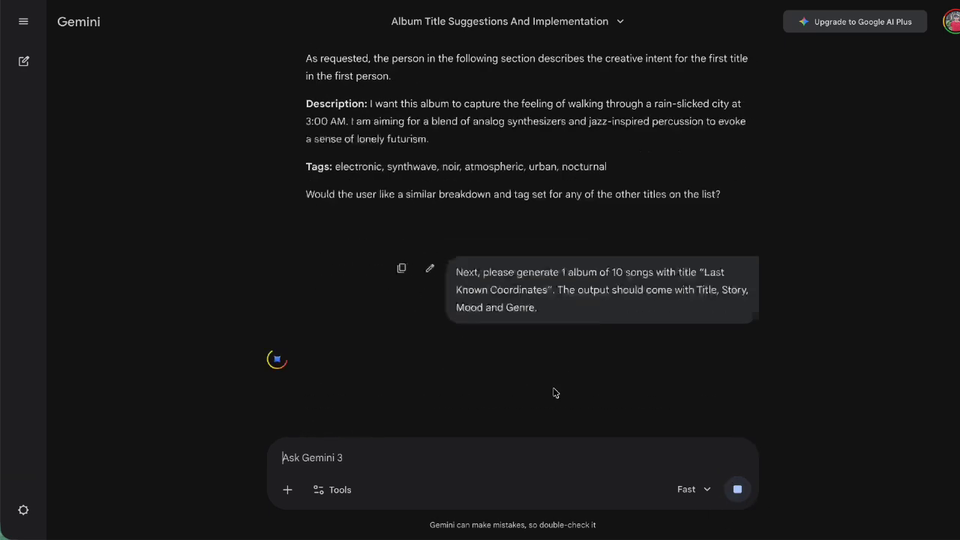
Examine the generated "Last Known Coordinates" track table, including each song's title, story, mood and genre
scroll(450, 310, down, 3)
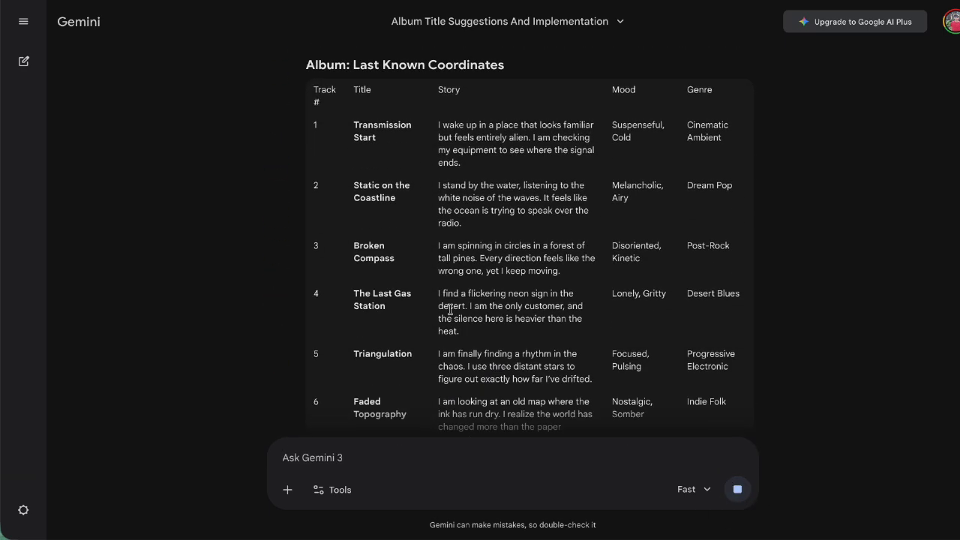
scroll(450, 310, down, 3)
scroll(454, 225, up, 3)
drag(354, 139, 382, 180)
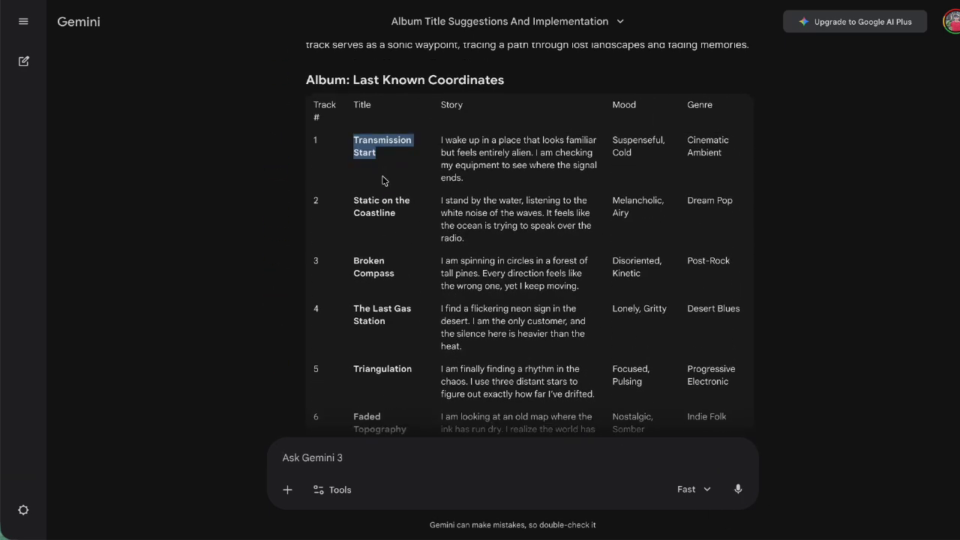
click(452, 139)
scroll(515, 163, up, 2)
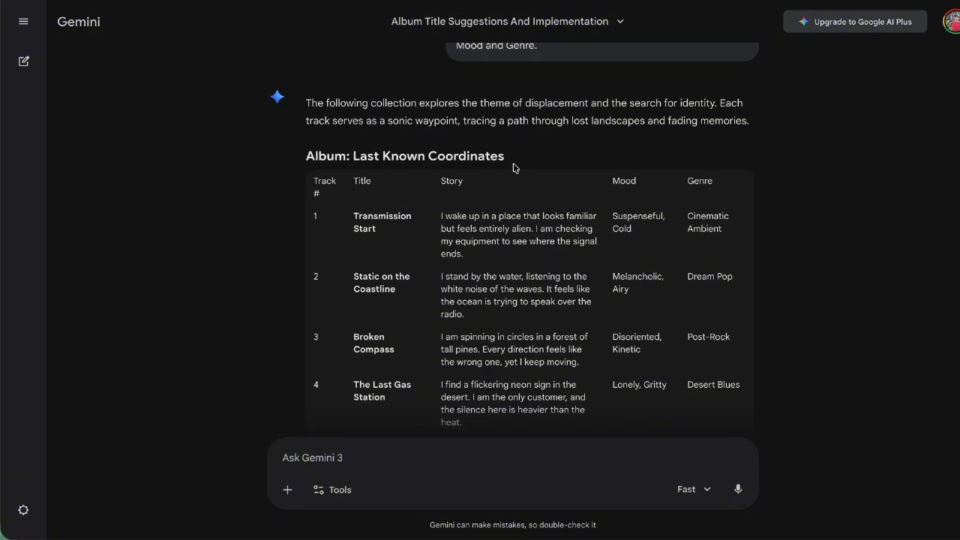
scroll(359, 160, down, 2)
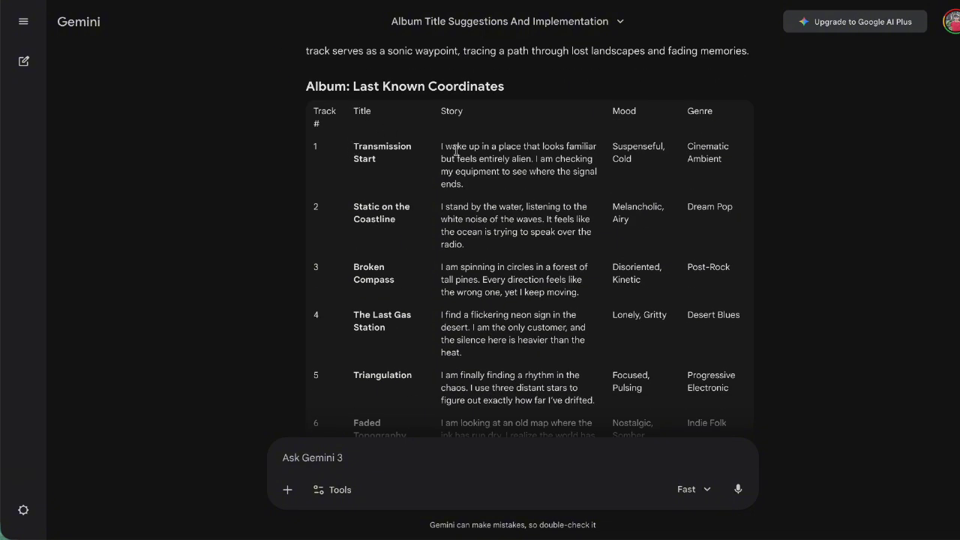
scroll(560, 202, down, 4)
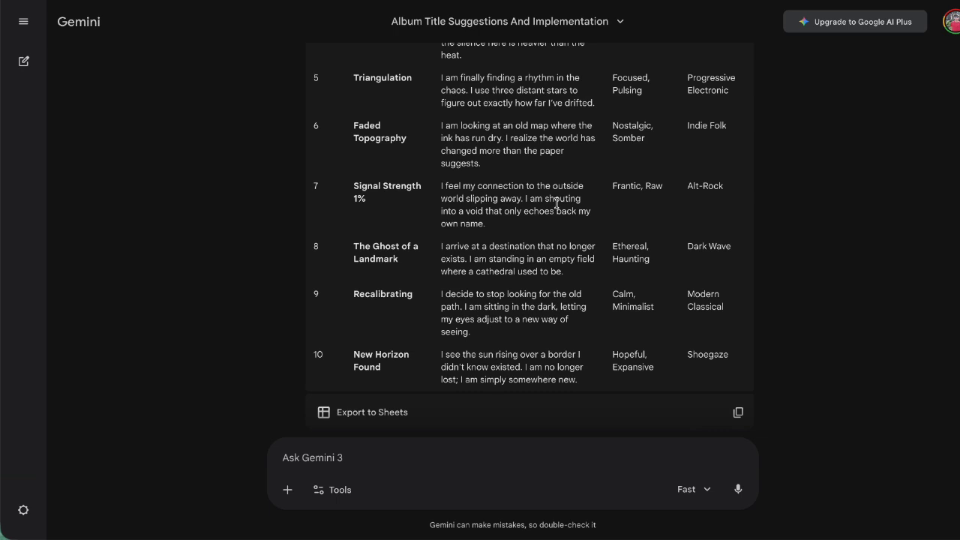
scroll(557, 204, up, 1)
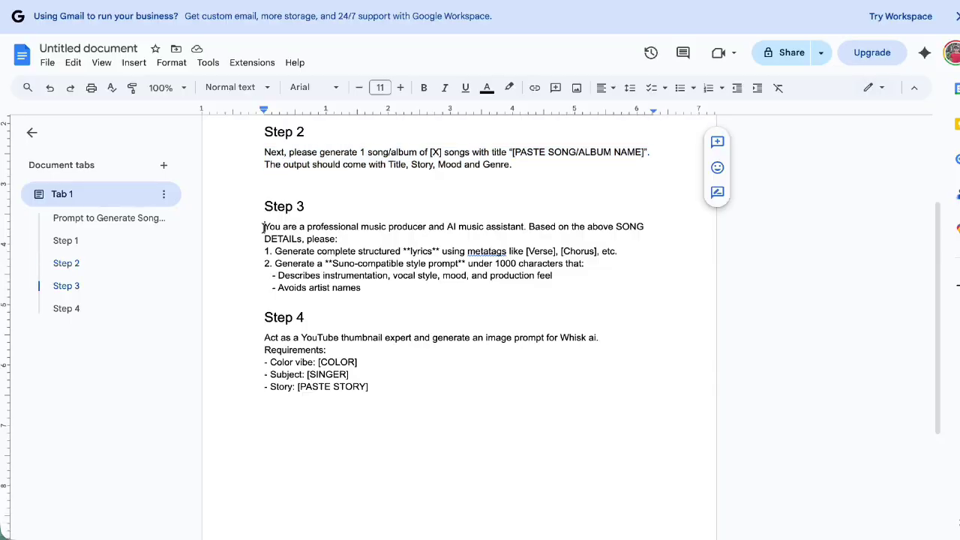
Copy the Step 3 prompt for structured lyrics and a Suno-compatible style prompt from the document into Gemini and submit it
drag(264, 226, 376, 288)
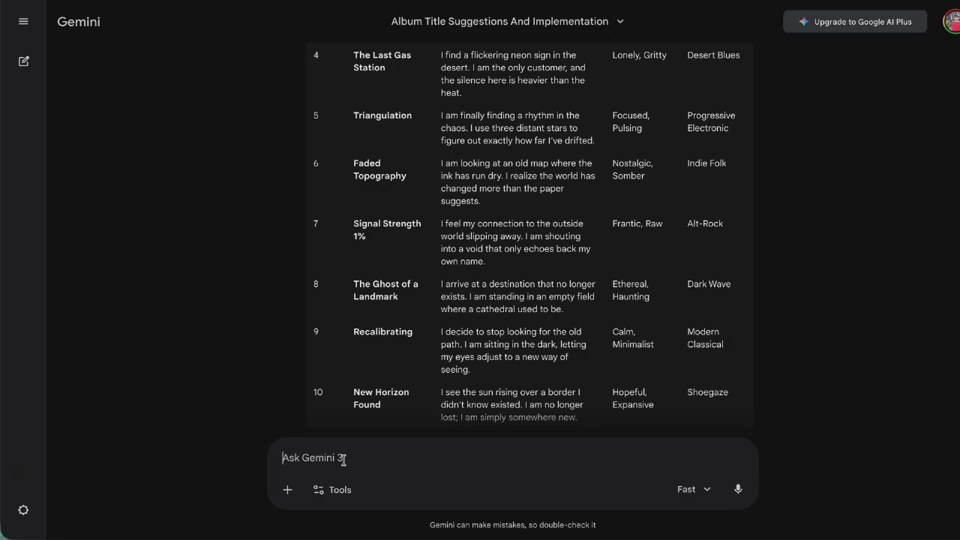
text(You are a professional music producer and AI music assistant. Based on the above SONG DETAILs, please: 1. Generate complete structured **lyrics** using metatags like [Verse], [Chorus], etc. 2. Generate a **Suno-compatible style prompt** under 1000 characters that:   - Describes instrumentation, vocal style, mood, and production feel   - Avoids artist names)
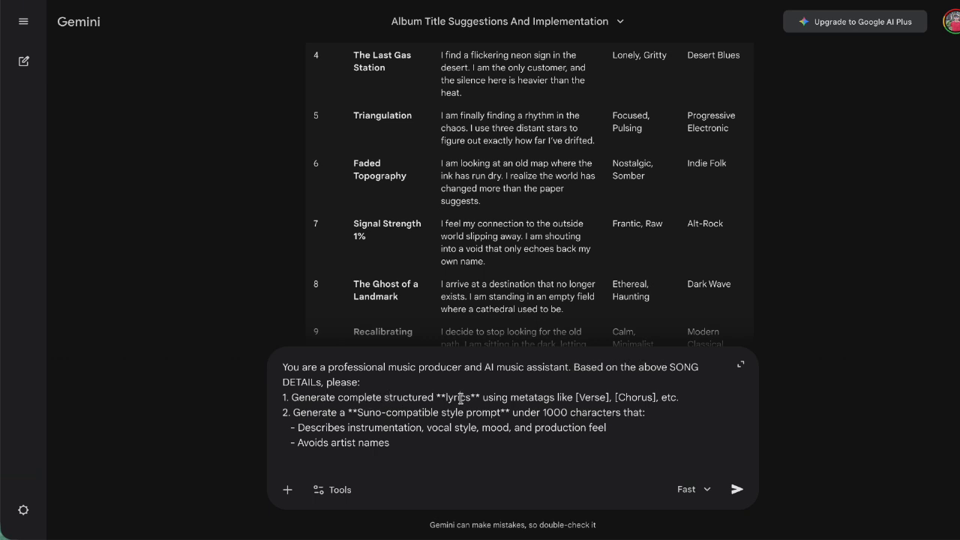
drag(373, 413, 471, 413)
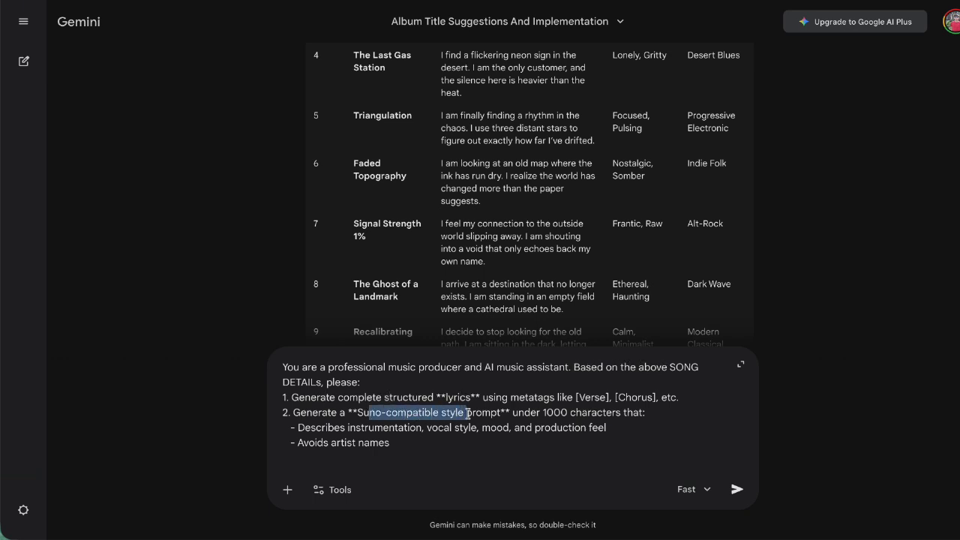
click(479, 414)
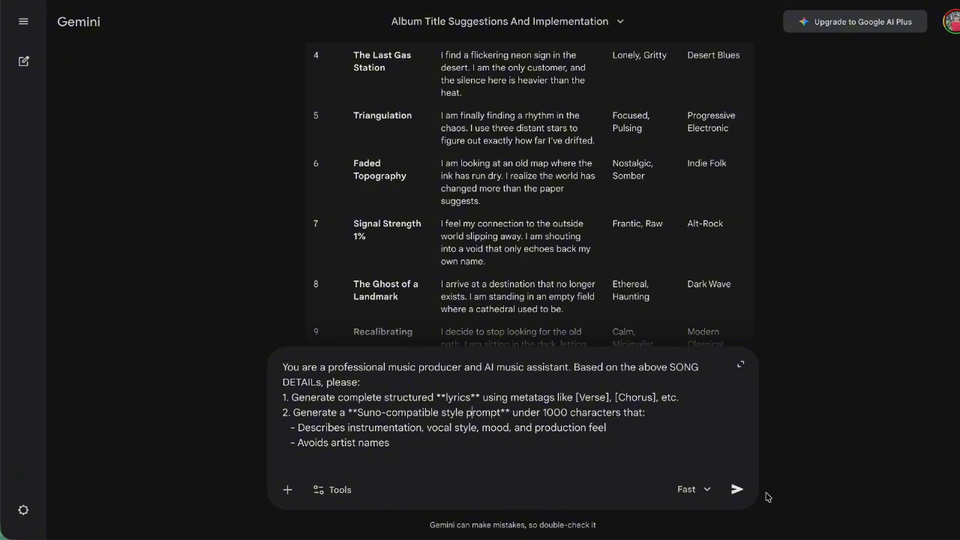
click(736, 489)
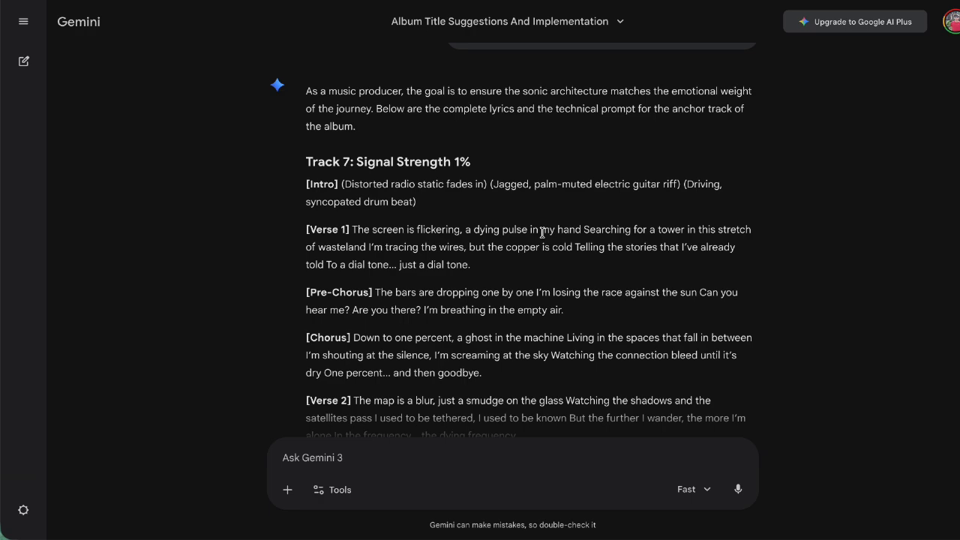
Check Gemini's lyrics response, then add "One song with one lyric and style. Starting from track 1." to the document's Step 3 prompt
scroll(542, 233, up, 8)
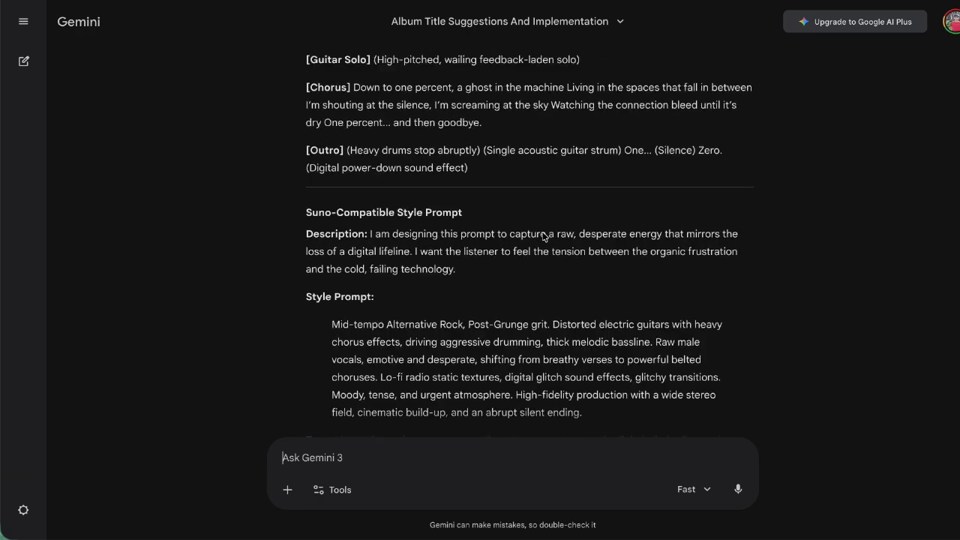
scroll(542, 232, up, 2)
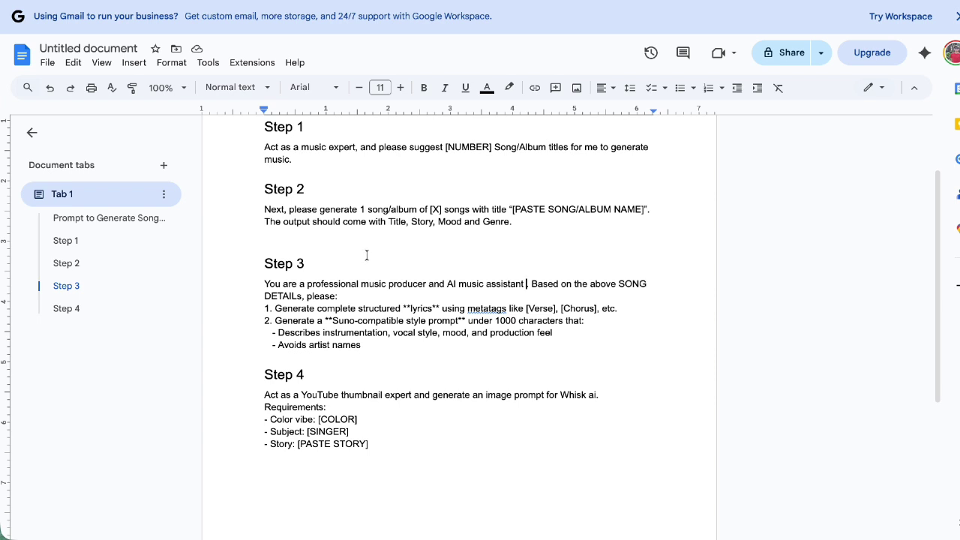
text(One song with one lyric and style. Starting from track 1.)
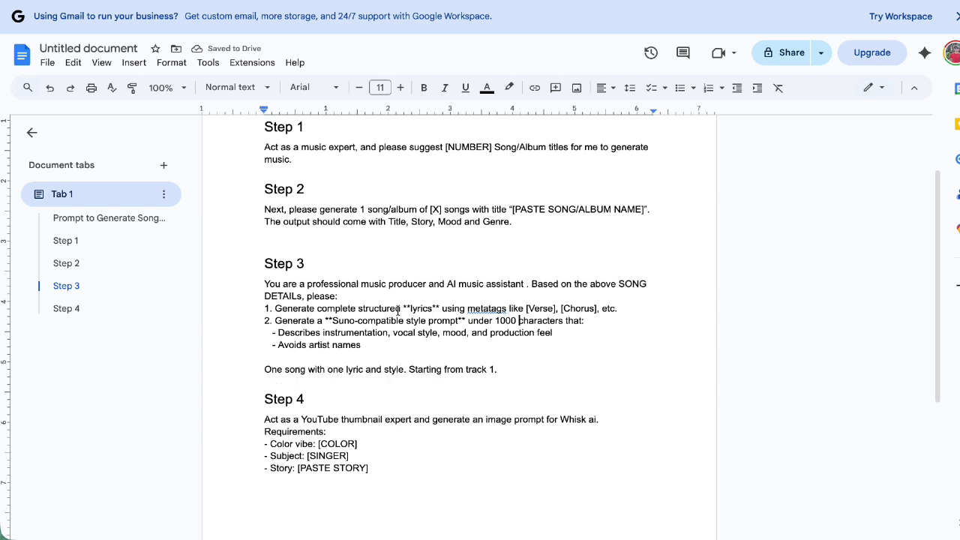
drag(506, 368, 243, 369)
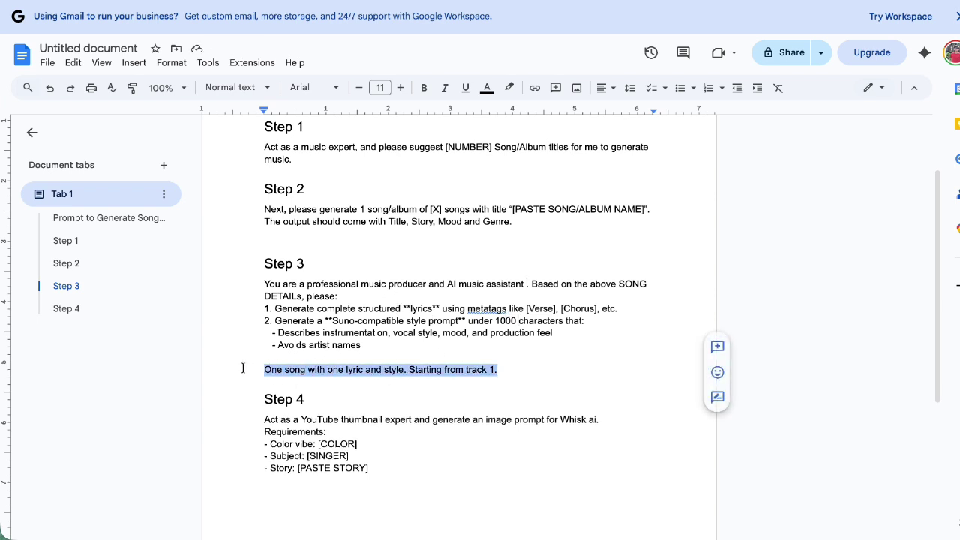
click(265, 369)
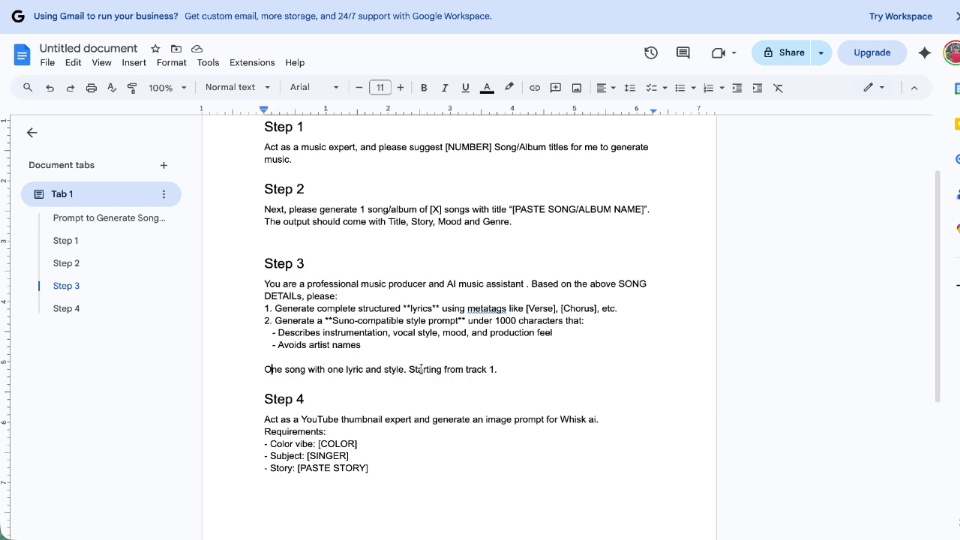
Copy the revised Step 3 prompt from the document, replace the earlier lyrics prompt in the Gemini chat with it, and resubmit
drag(511, 369, 259, 288)
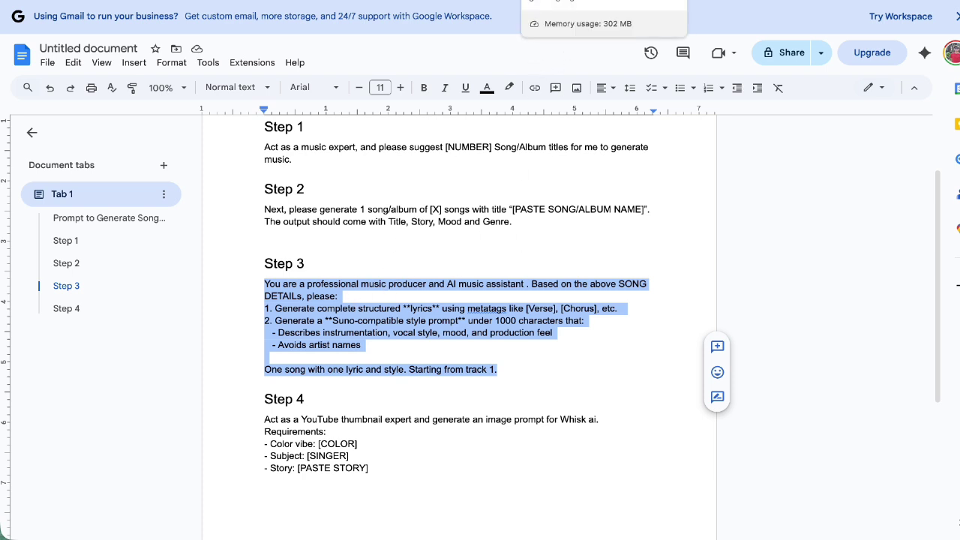
click(542, 6)
click(428, 67)
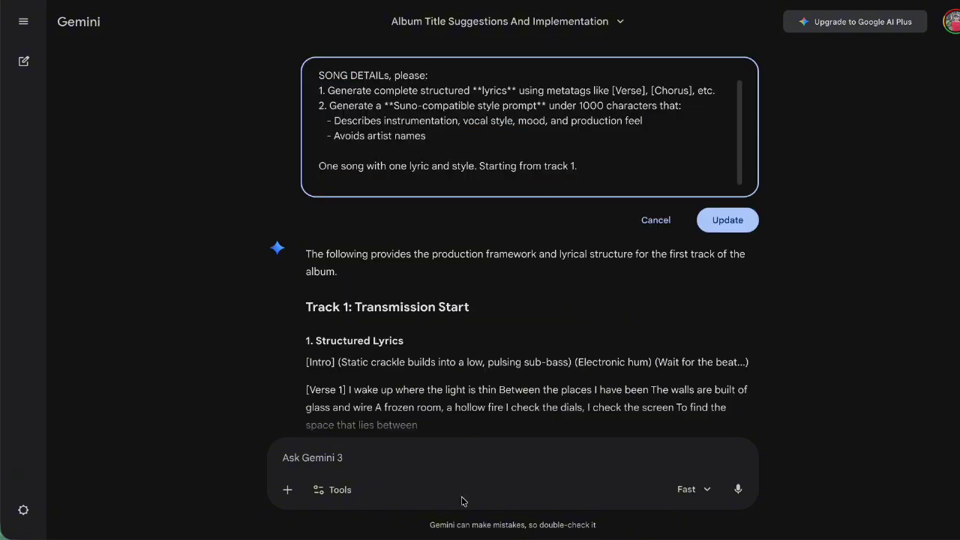
scroll(535, 338, up, 3)
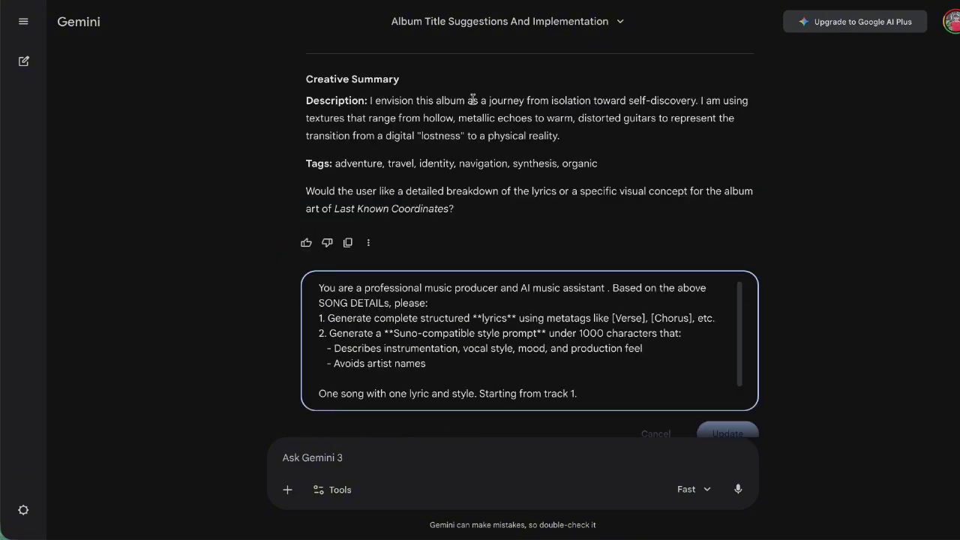
scroll(552, 202, down, 3)
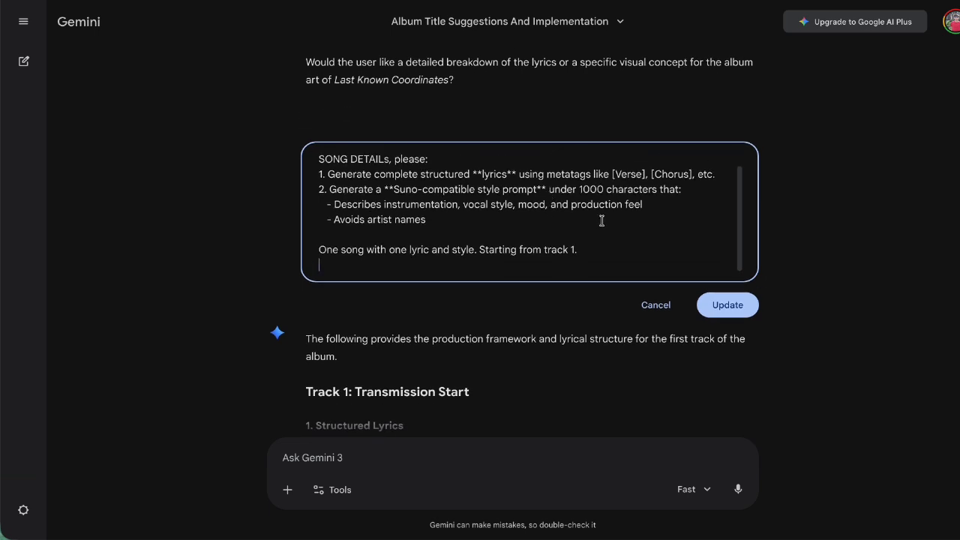
click(732, 314)
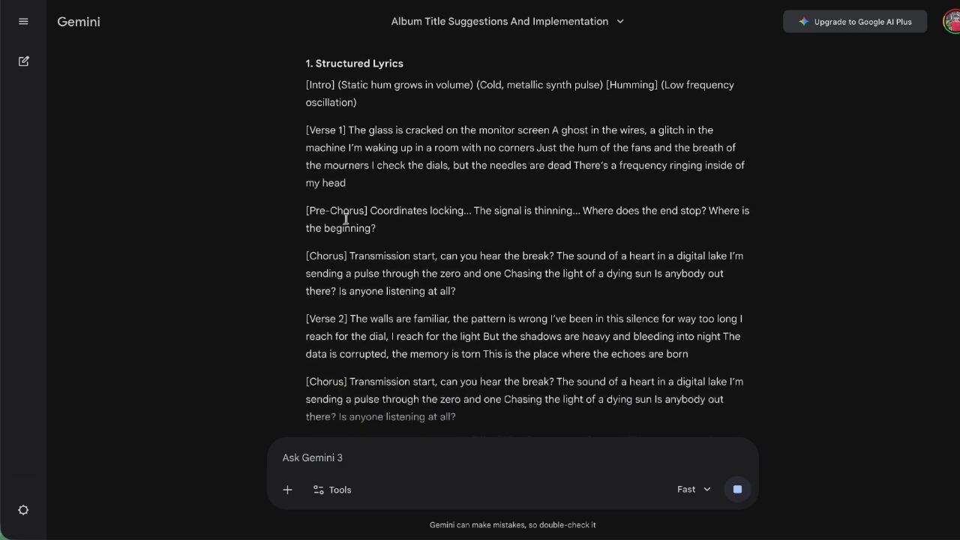
Copy the Track 1 structured lyrics, from [Intro] to [End], and replace the existing lyrics in Suno with them
scroll(337, 191, down, 4)
drag(307, 324, 462, 289)
scroll(552, 117, up, 5)
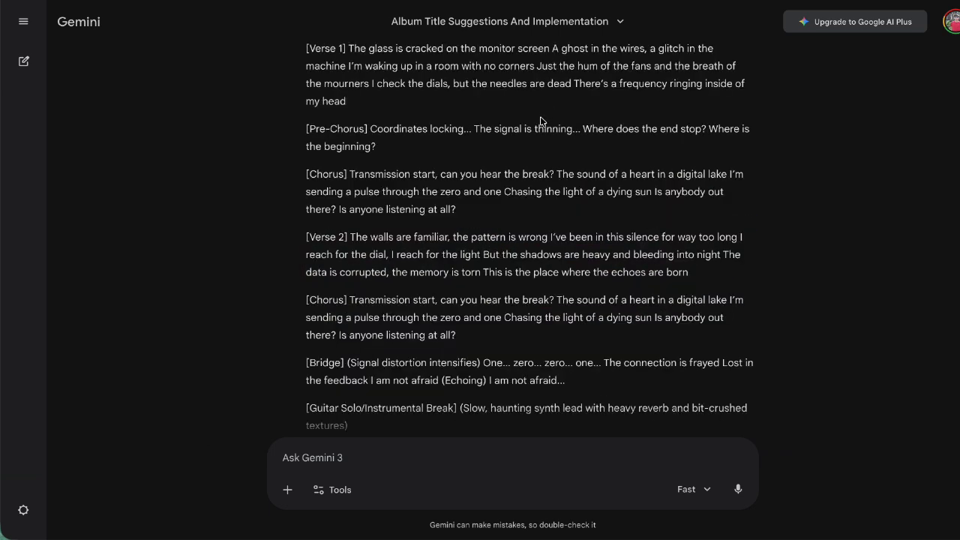
scroll(541, 121, up, 2)
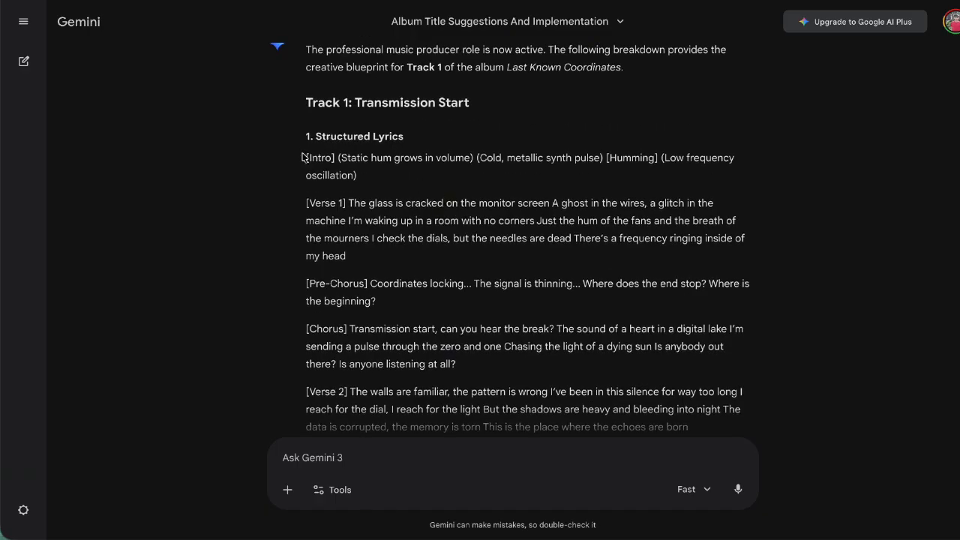
drag(304, 157, 367, 199)
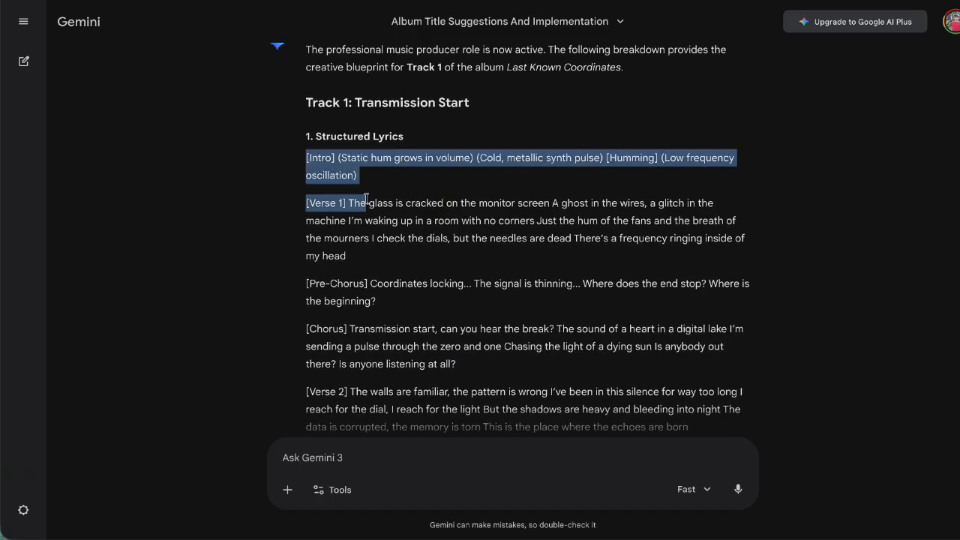
scroll(368, 199, down, 4)
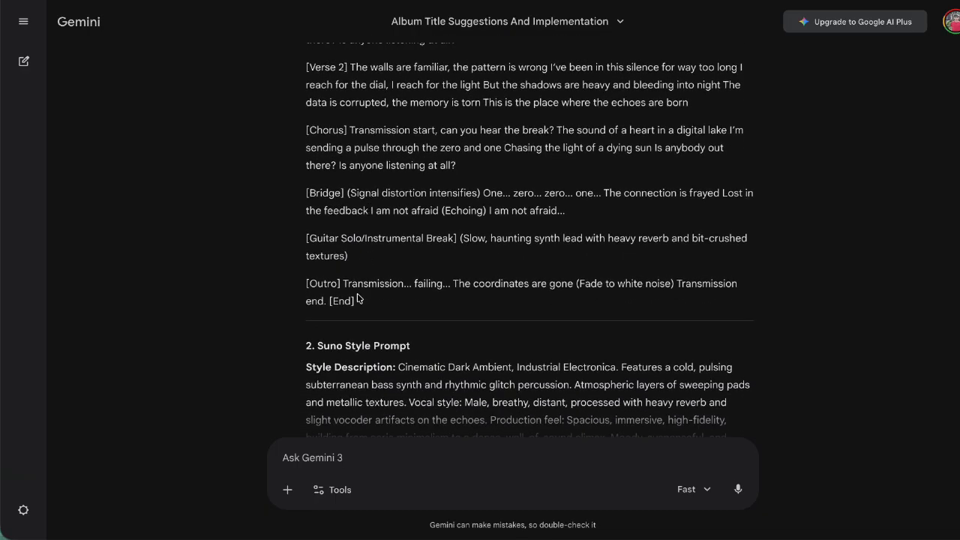
drag(357, 298, 357, 300)
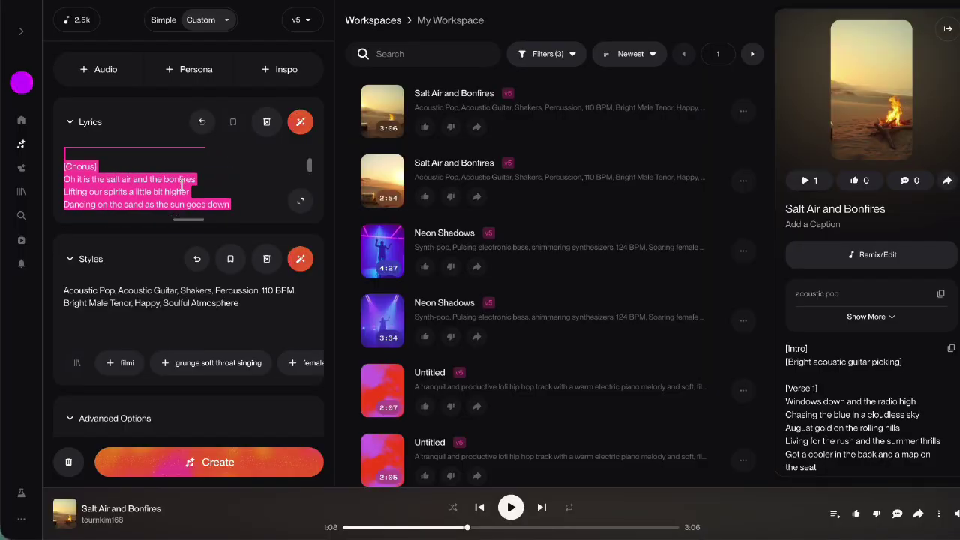
key(ctrl+v)
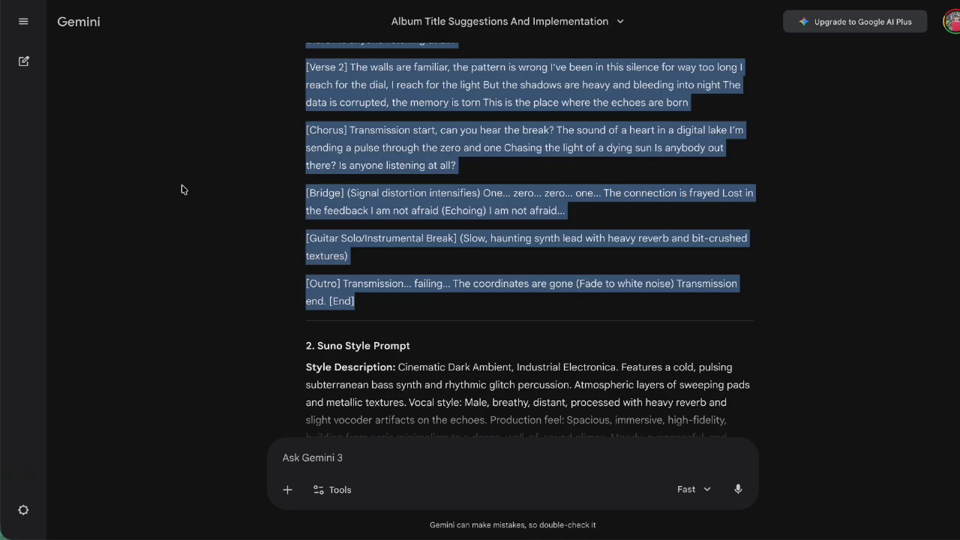
Copy Track 1's Suno style description from Gemini, starting "Cinematic Dark Ambient, Industrial Electronica", and replace the Suno song's styles with it
scroll(359, 277, down, 1)
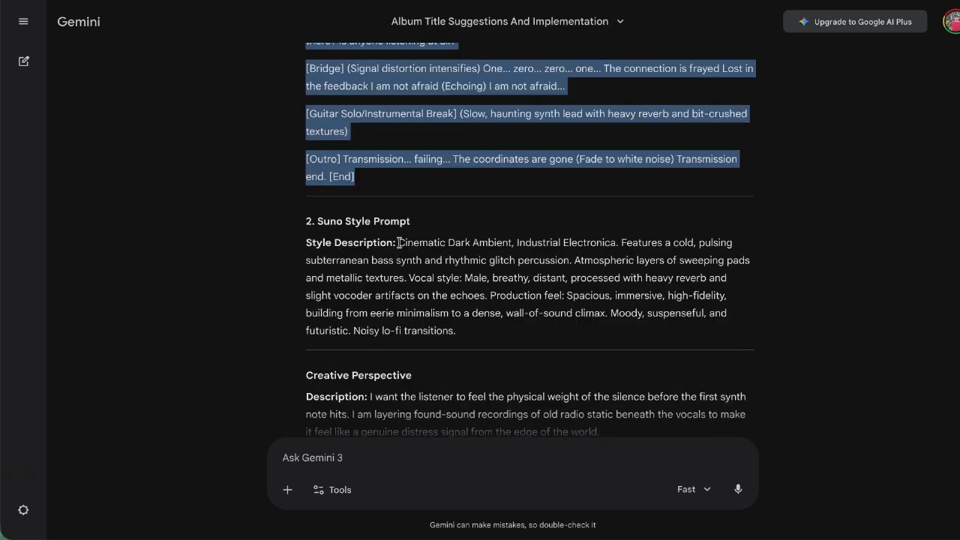
drag(396, 242, 459, 335)
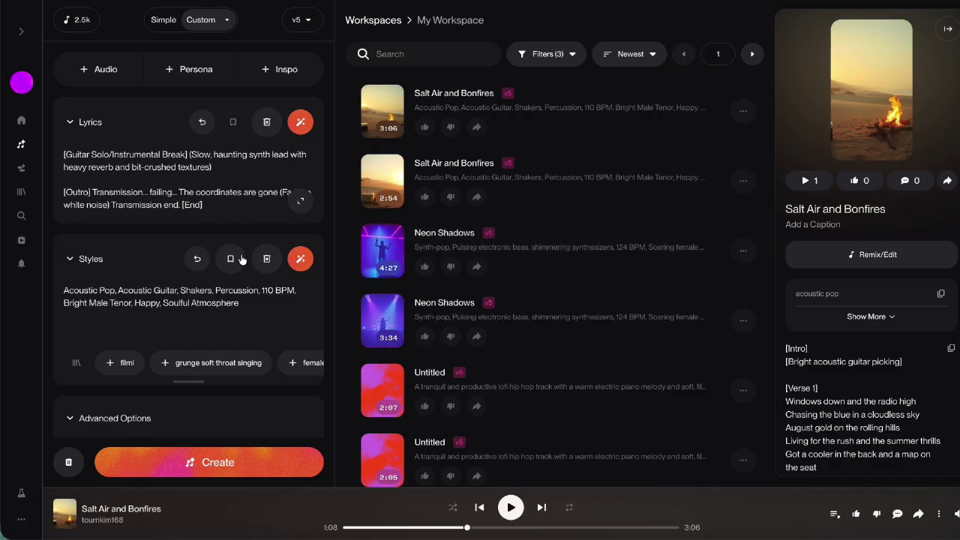
text(Cinematic Dark Ambient, Industrial Electronica. Features a cold, pulsing subterranean bass synth and rhythmic glitch percussion. Atmospheric layers of sweeping pads and metallic textures. Vocal style: Male, breathy, distant, processed with heavy reverb and slight vocoder artifacts on the echoes. Production feel: Spacious, immersive, high-fidelity, building from eerie minimalism to a dense, wall-of-sound climax. Moody, suspenseful, and futuristic. Noisy lo-fi transitions.)
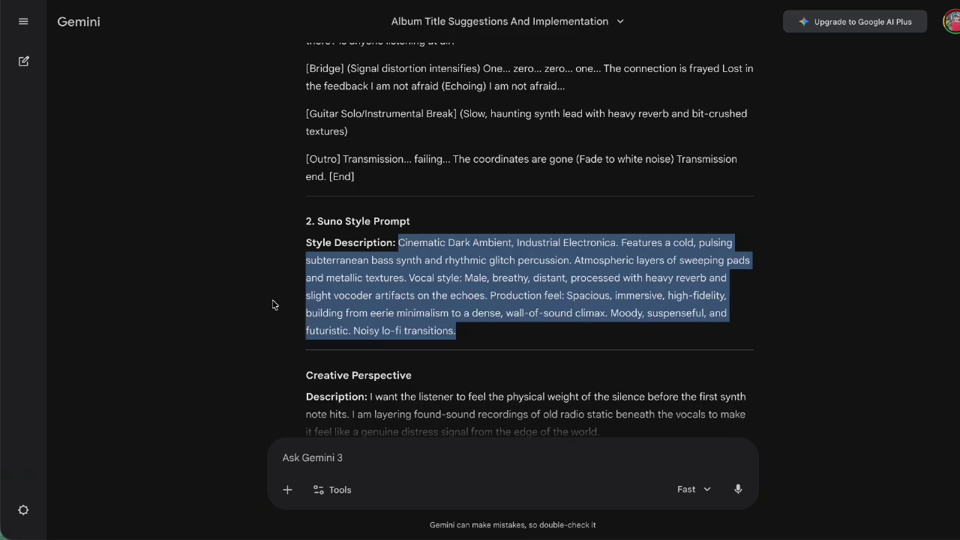
Copy the title "Transmission Start" from Gemini's Track 1 heading and set it as the song title in Suno
scroll(355, 152, up, 10)
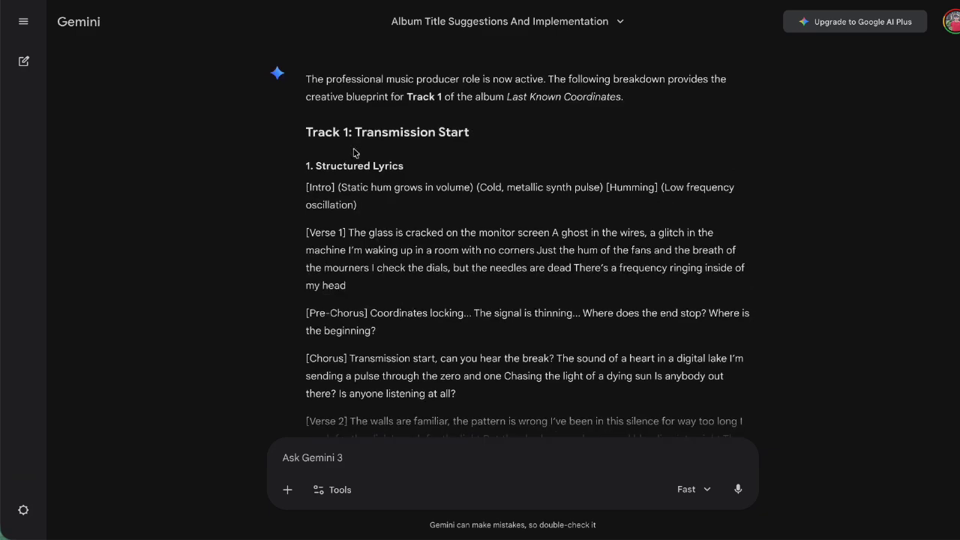
drag(354, 129, 469, 132)
key(ctrl+c)
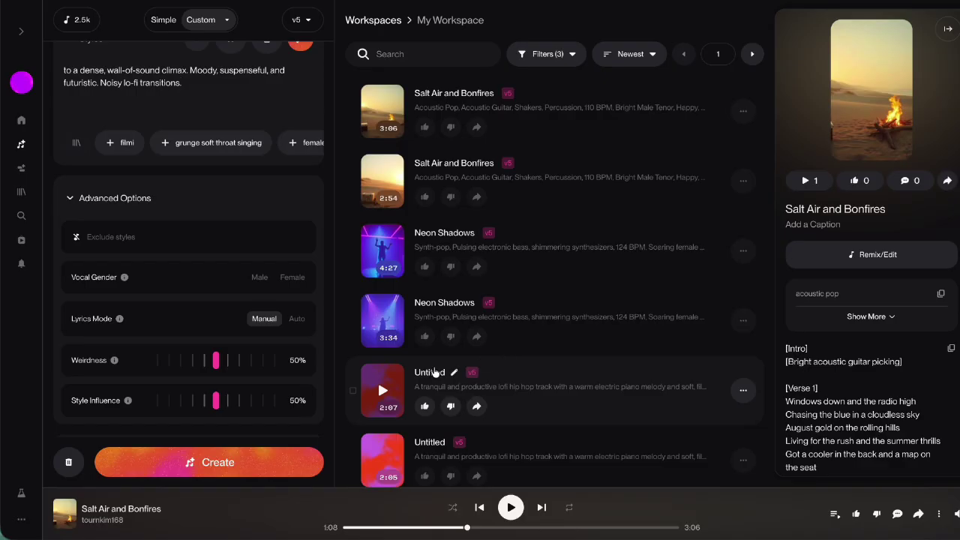
scroll(195, 161, up, 1)
scroll(174, 305, down, 2)
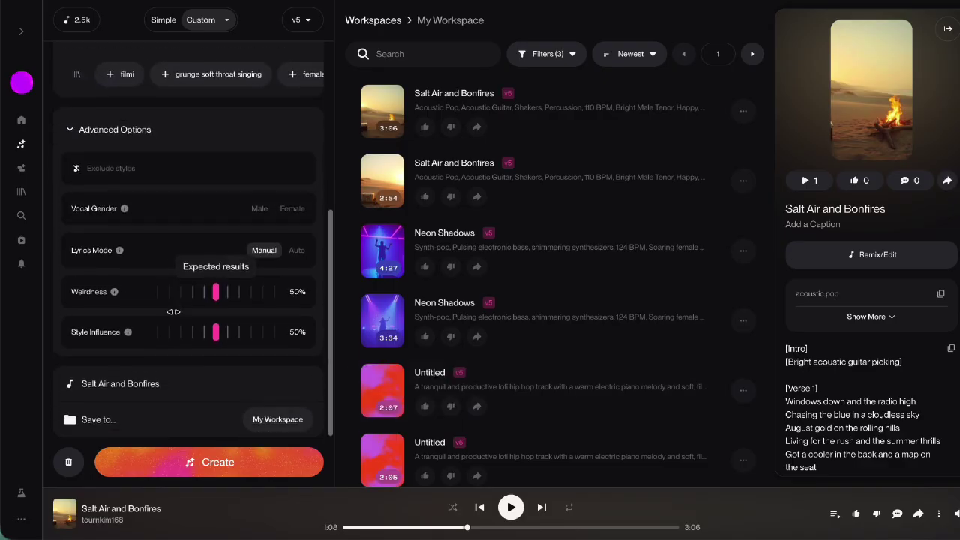
click(148, 384)
key(ctrl+a)
key(ctrl+v)
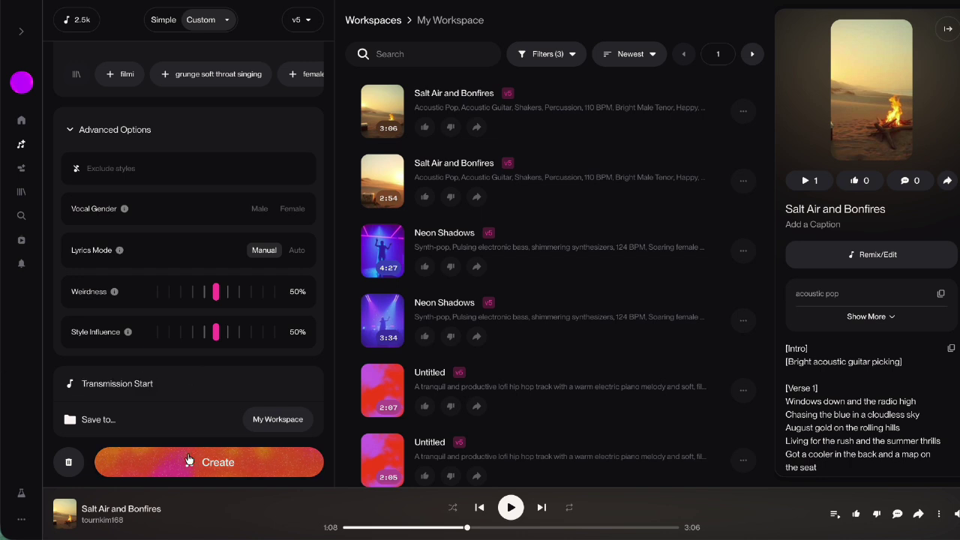
Check the completed song settings and generate "Transmission Start"
scroll(248, 300, up, 3)
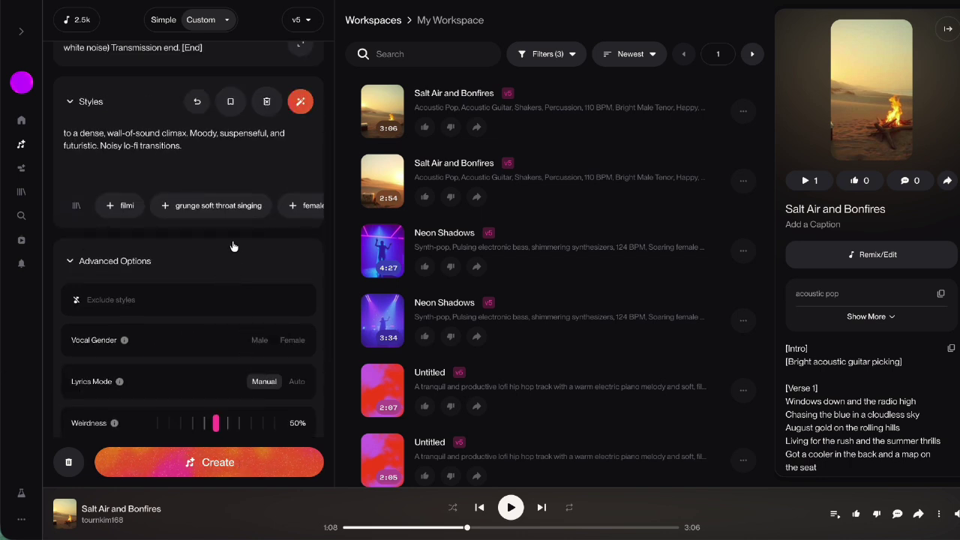
scroll(233, 246, down, 1)
click(214, 463)
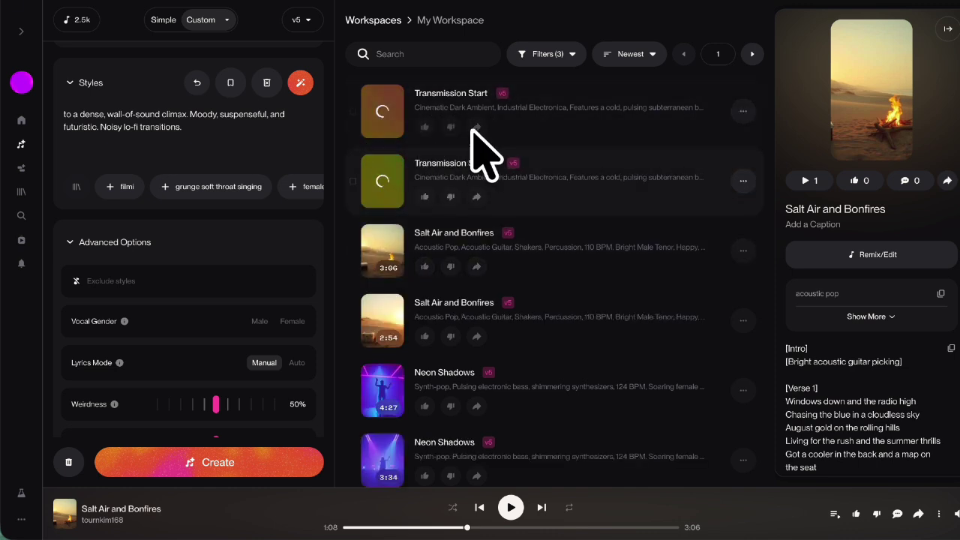
Return to the Gemini chat, send "yes proceed to track 2", and check the generated lyrics and style prompt
key(alt+Tab)
drag(356, 132, 468, 132)
scroll(389, 201, down, 5)
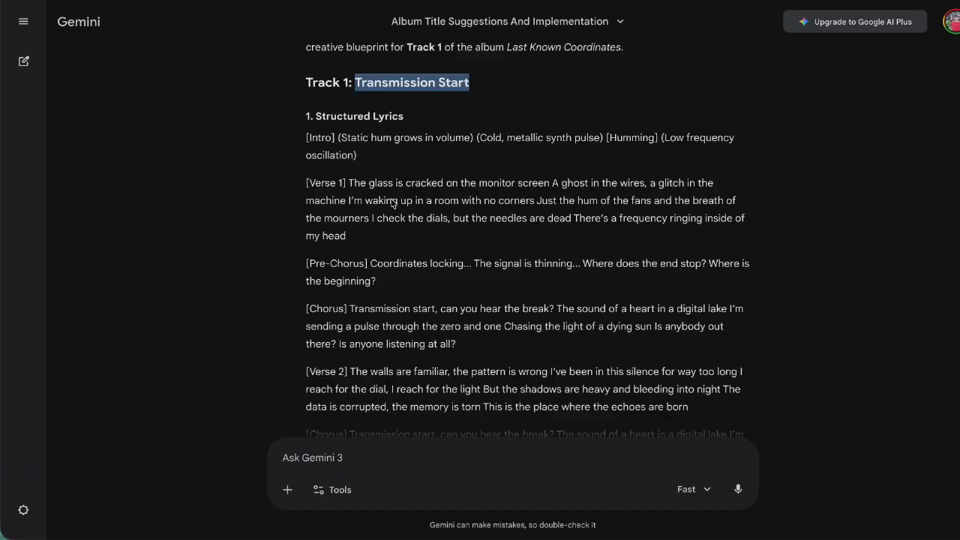
scroll(388, 201, down, 4)
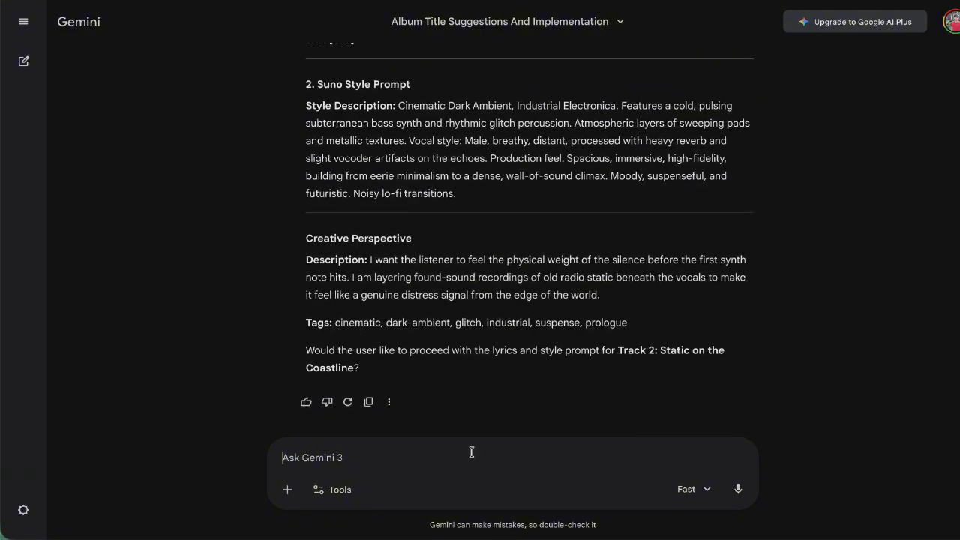
text(yes proceed to track 2)
key(Return)
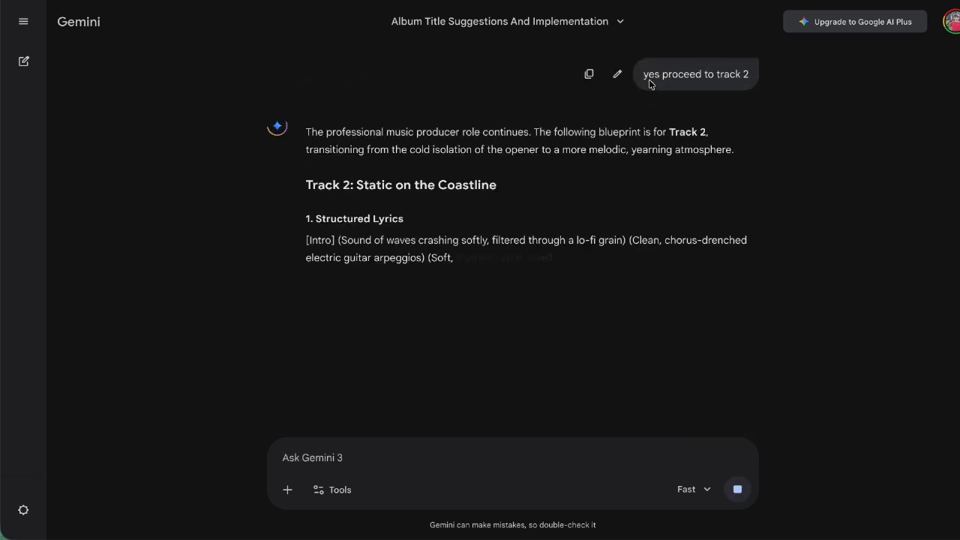
scroll(432, 274, down, 7)
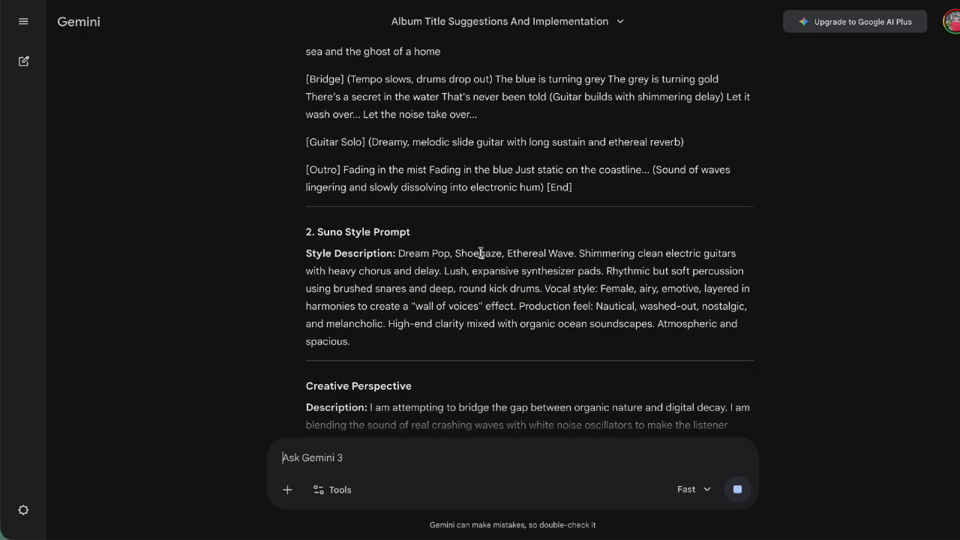
scroll(593, 393, up, 3)
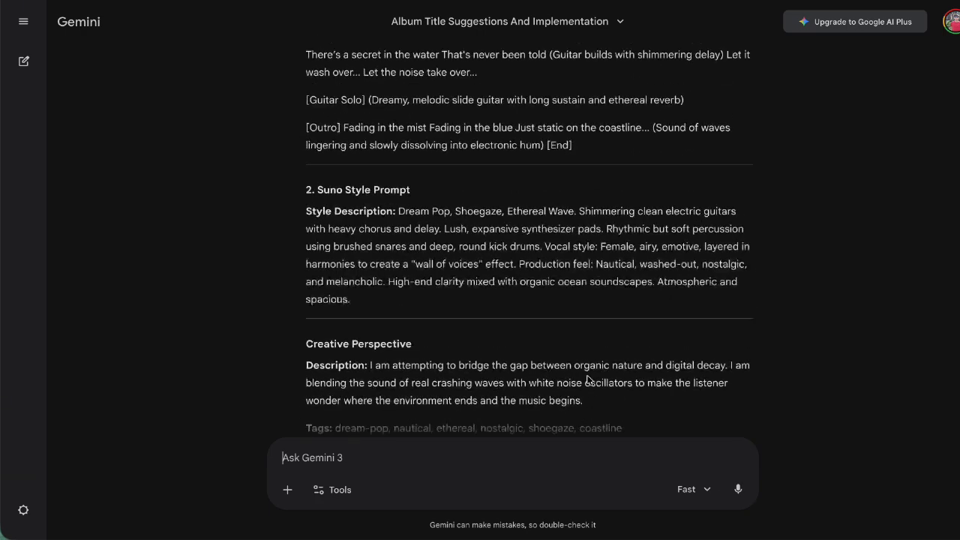
scroll(593, 393, down, 2)
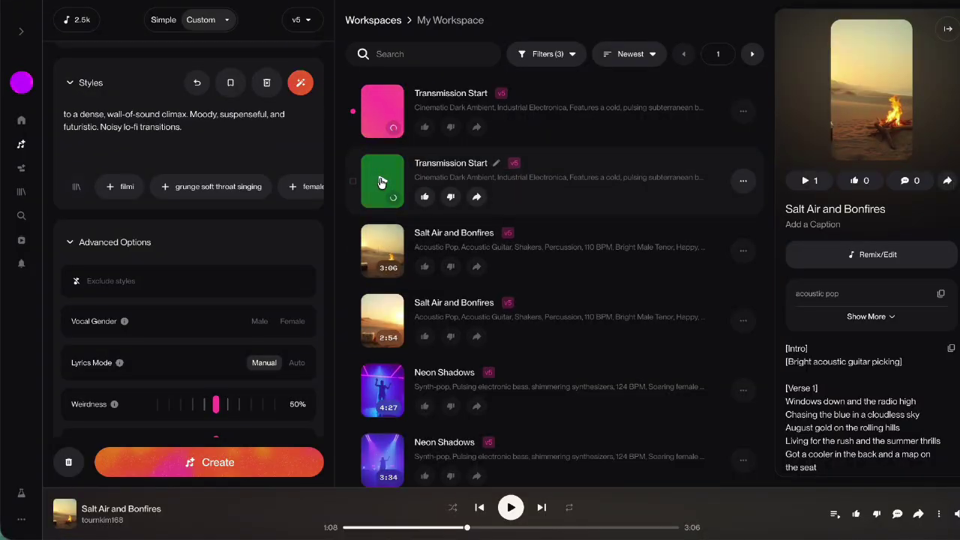
Switch to Suno and listen to parts of both generated "Transmission Start" versions, skipping ahead in each, and pause playback
click(380, 182)
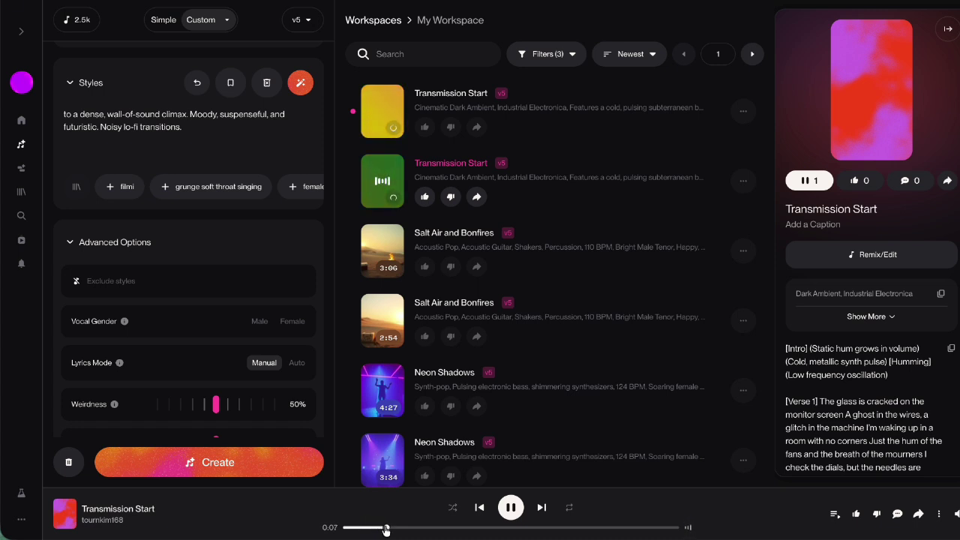
click(568, 528)
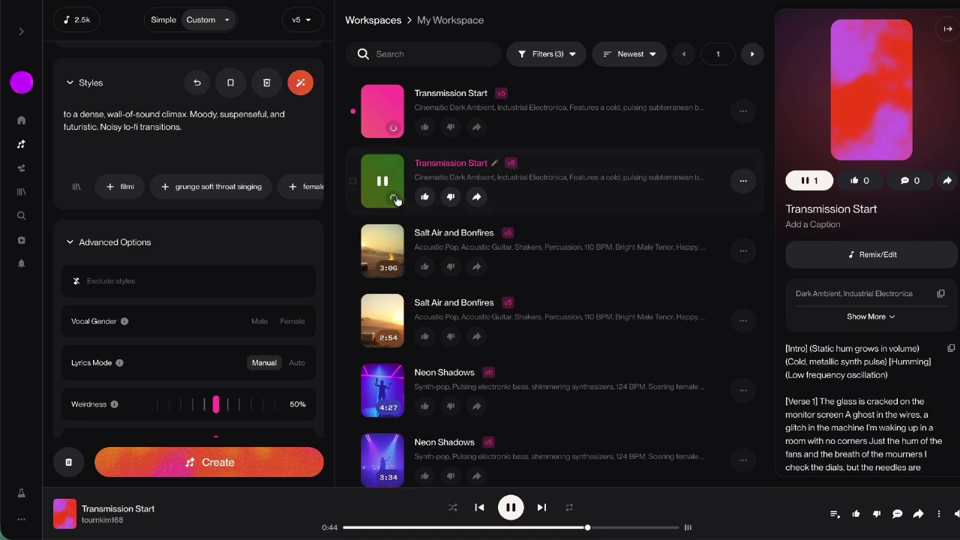
click(383, 113)
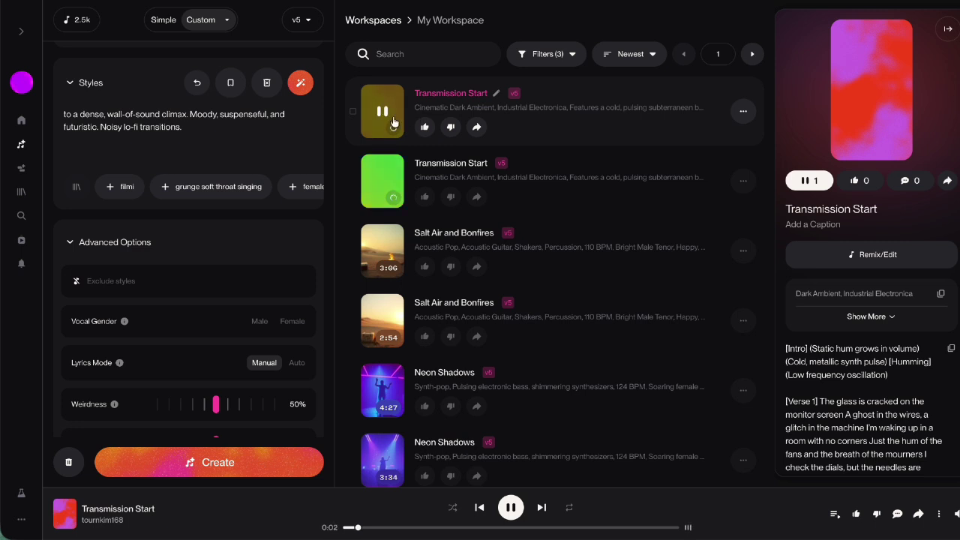
click(448, 528)
click(509, 527)
click(551, 528)
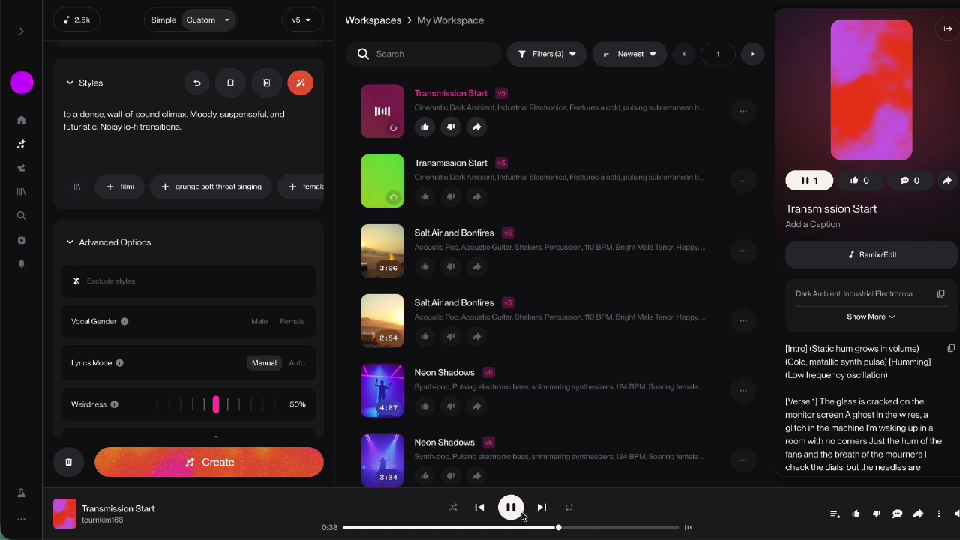
click(511, 508)
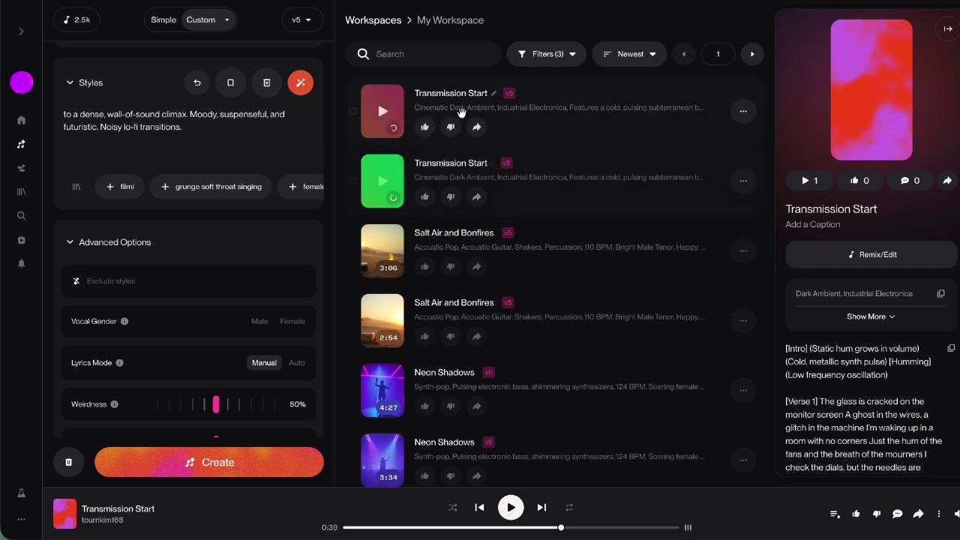
Return to Gemini and examine Track 2's lyrics, Suno style prompt and creative perspective
key(ctrl+Tab)
scroll(480, 340, down, 2)
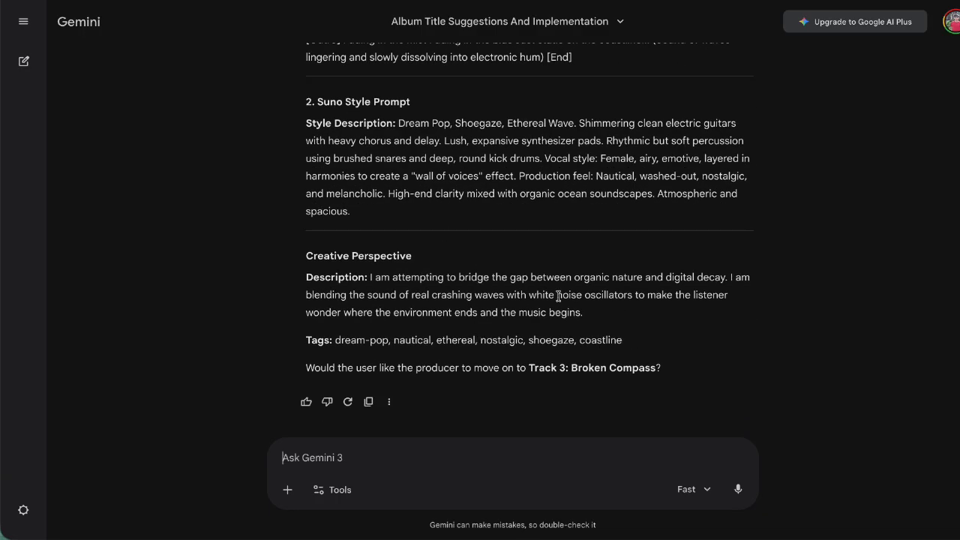
scroll(556, 291, up, 4)
scroll(557, 292, down, 2)
scroll(557, 292, up, 2)
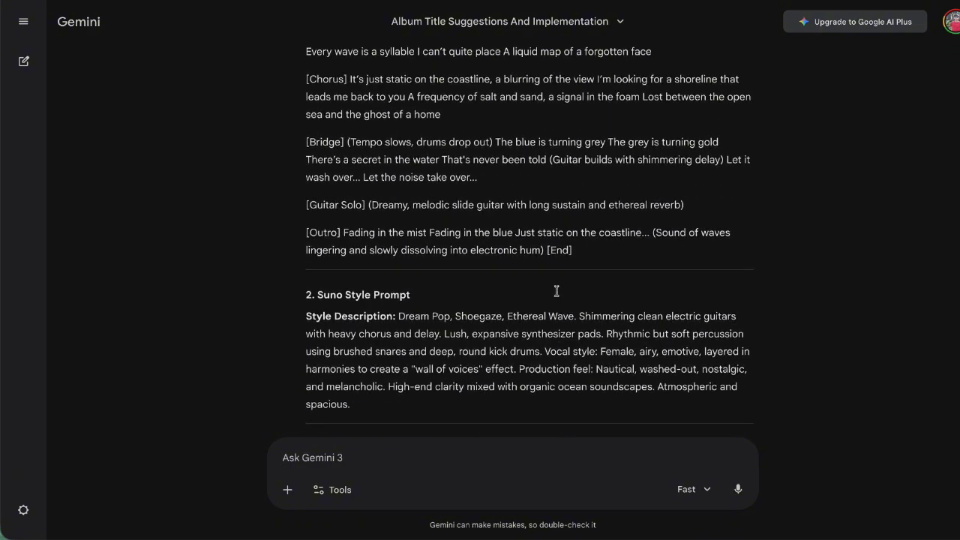
scroll(557, 291, down, 4)
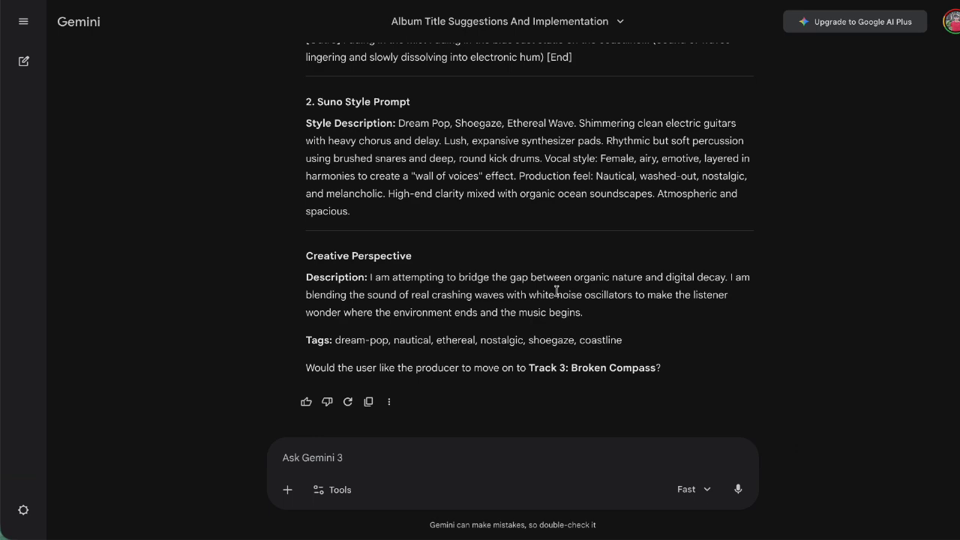
scroll(556, 291, up, 6)
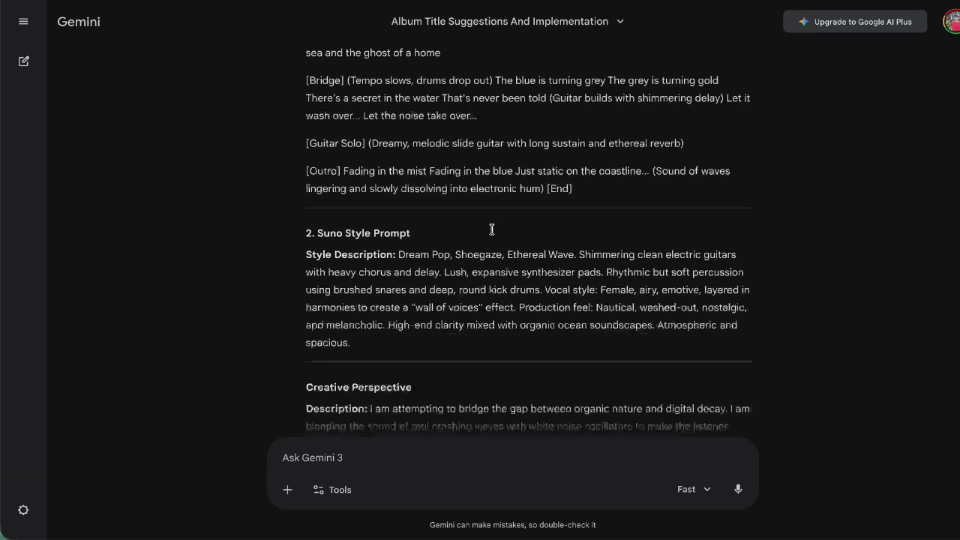
Examine the Gemini conversation again, from the album's creative summary and song prompt down to Track 2's lyrics and style prompt
scroll(501, 205, down, 6)
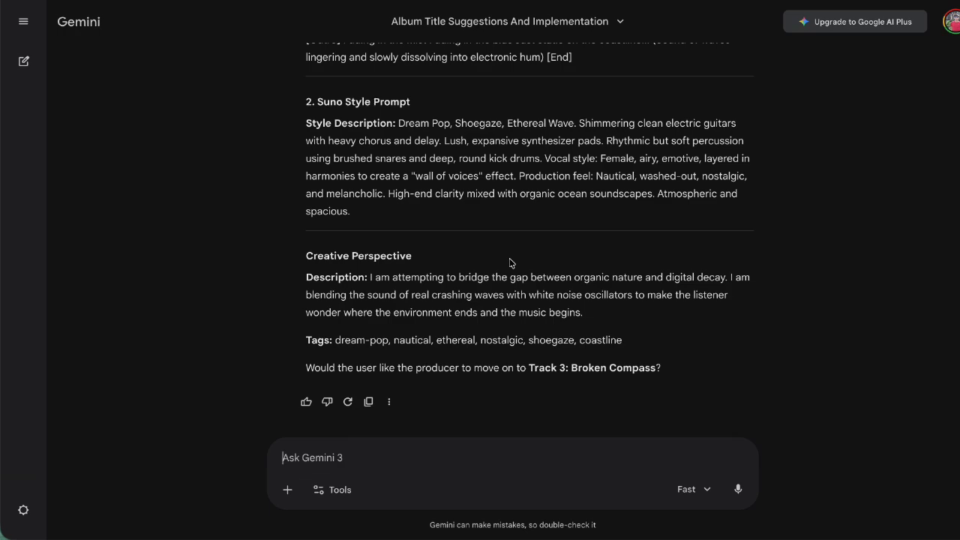
scroll(506, 231, up, 10)
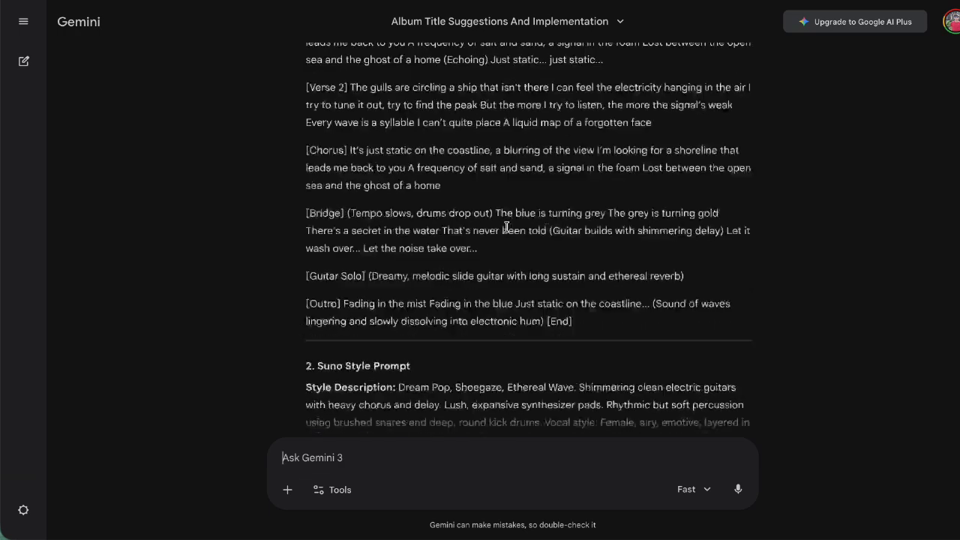
scroll(506, 229, up, 12)
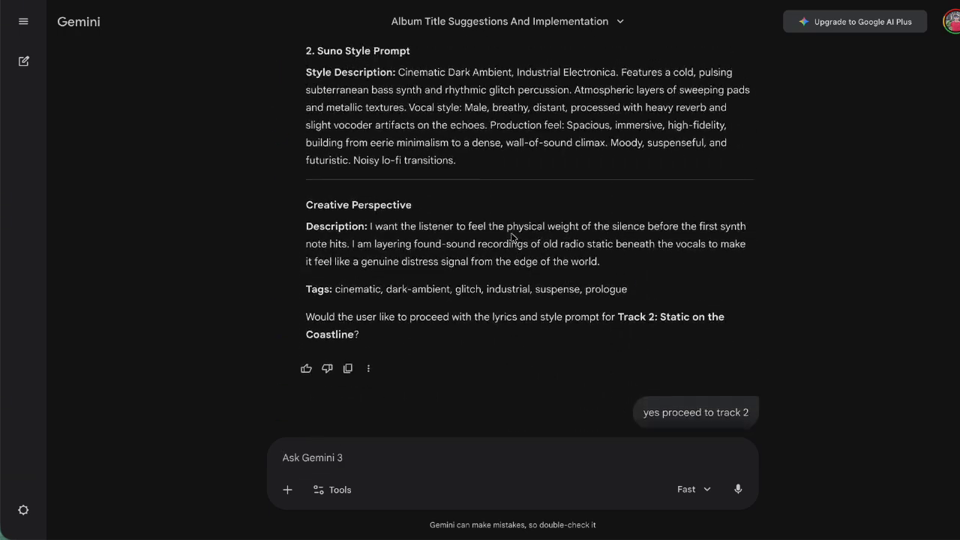
scroll(510, 239, up, 15)
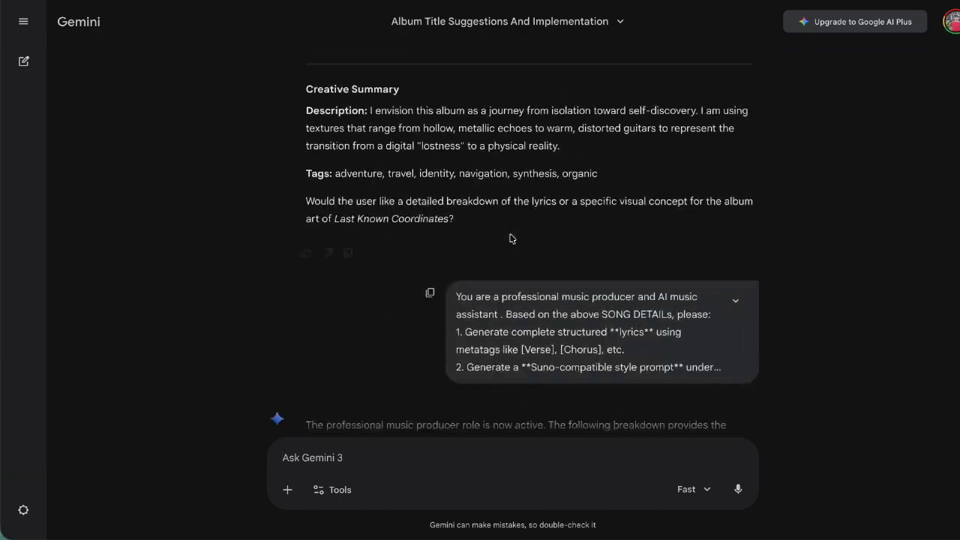
scroll(510, 235, up, 4)
scroll(512, 236, down, 20)
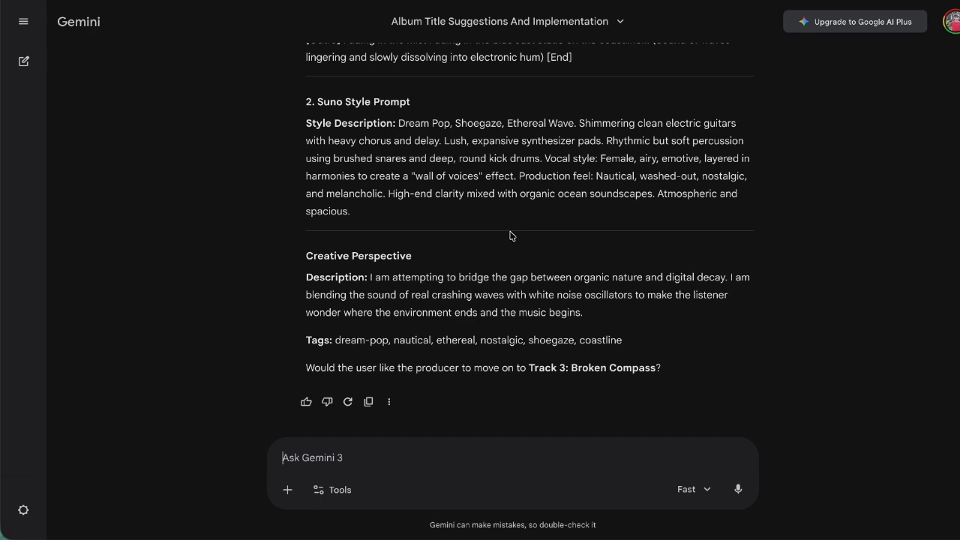
scroll(504, 221, up, 4)
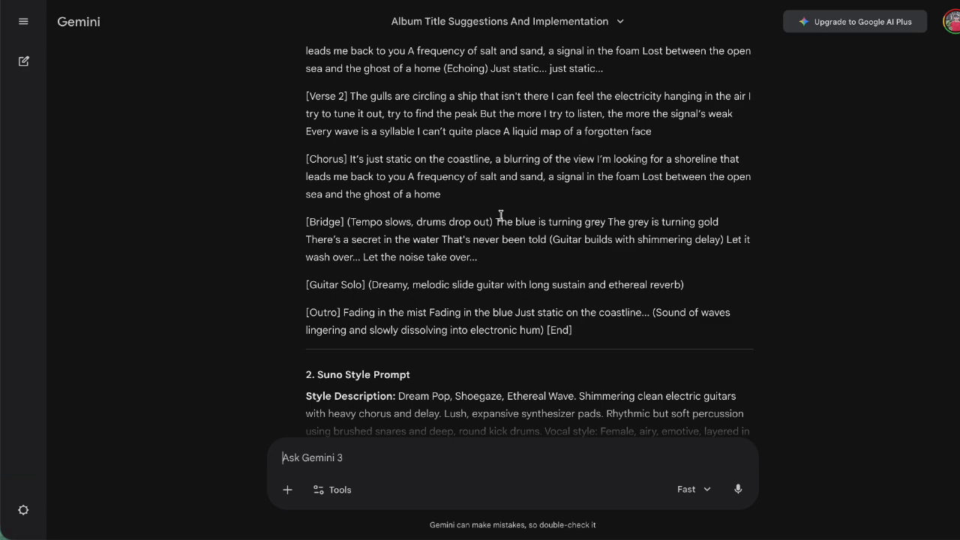
scroll(501, 217, down, 4)
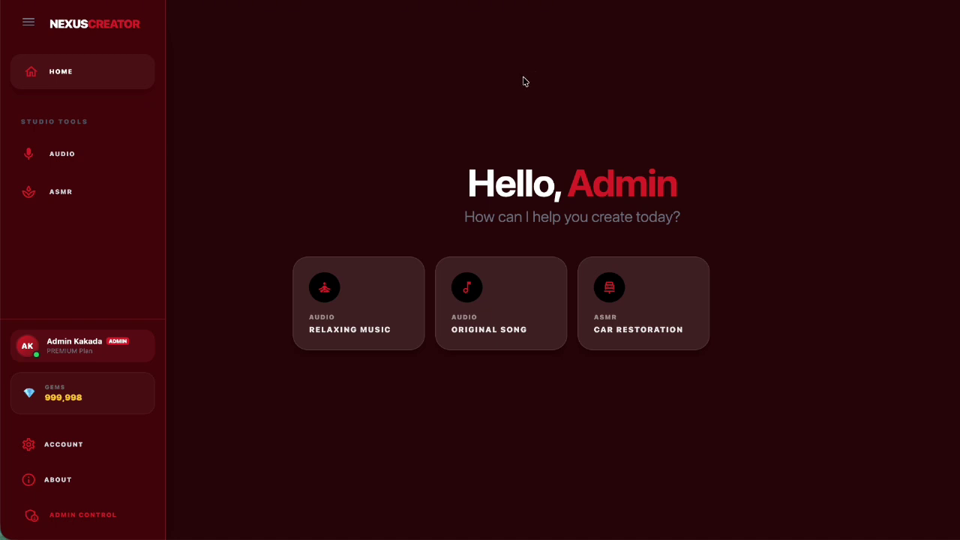
Switch to NexusCreator, open the audio studio's Original Song creator and set it to simple mode
click(81, 156)
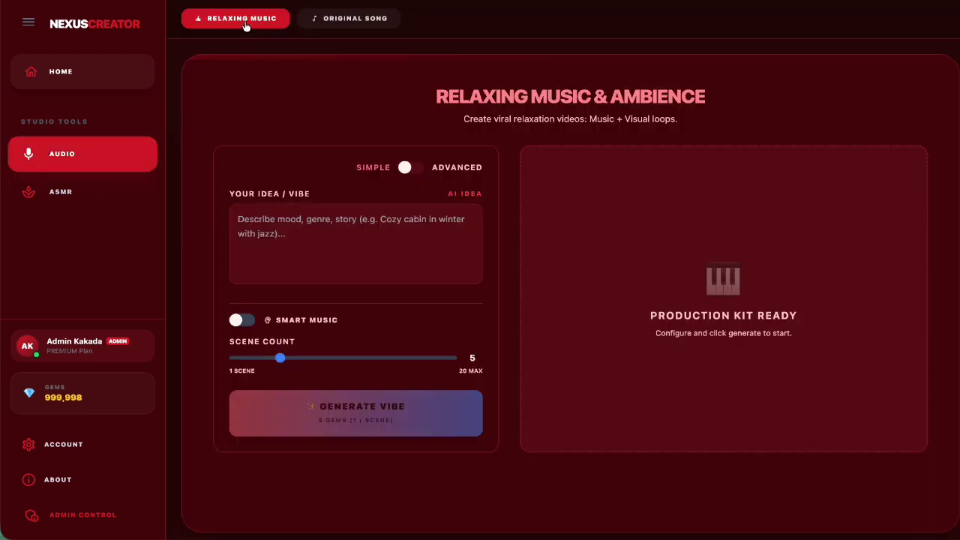
click(349, 21)
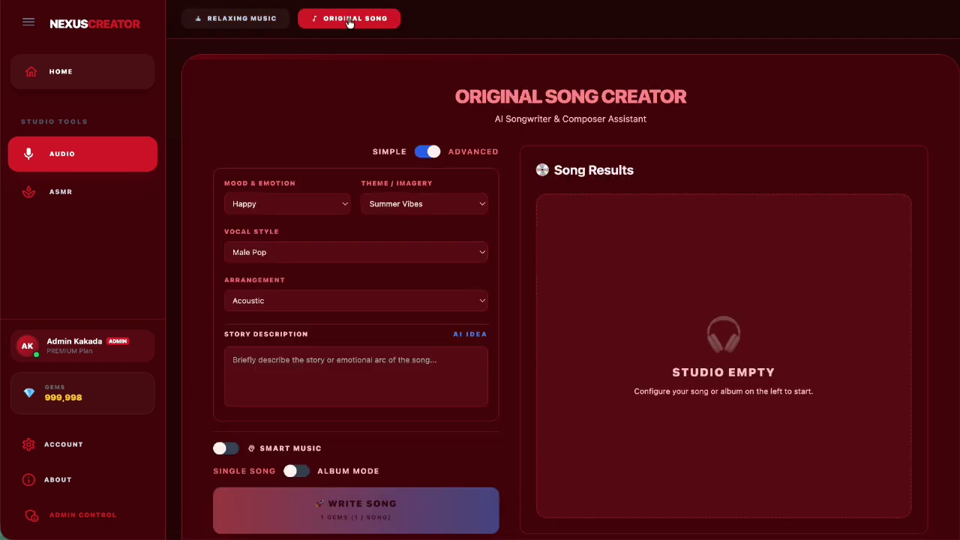
click(426, 153)
scroll(314, 184, down, 1)
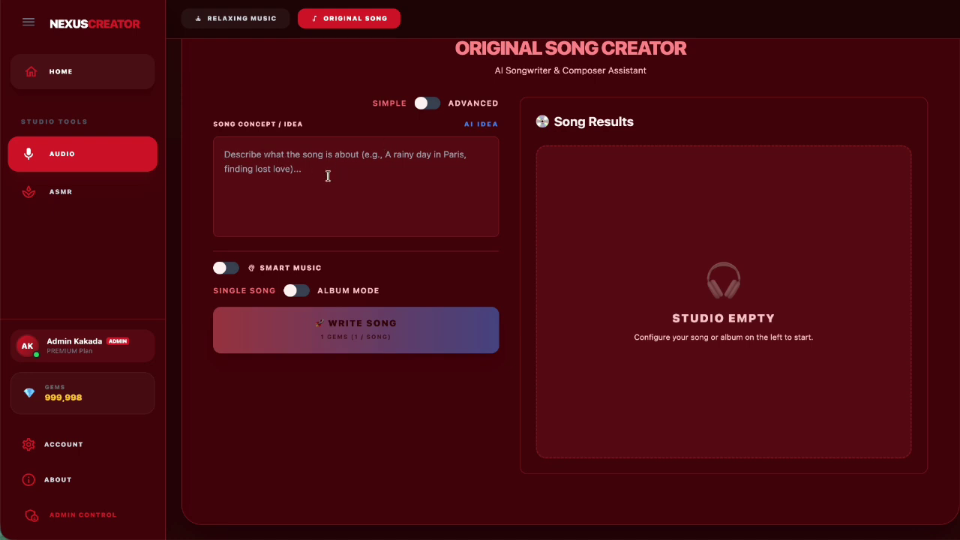
Generate an AI idea for the song concept, dismissing the error dialog, and check the resulting text
click(474, 125)
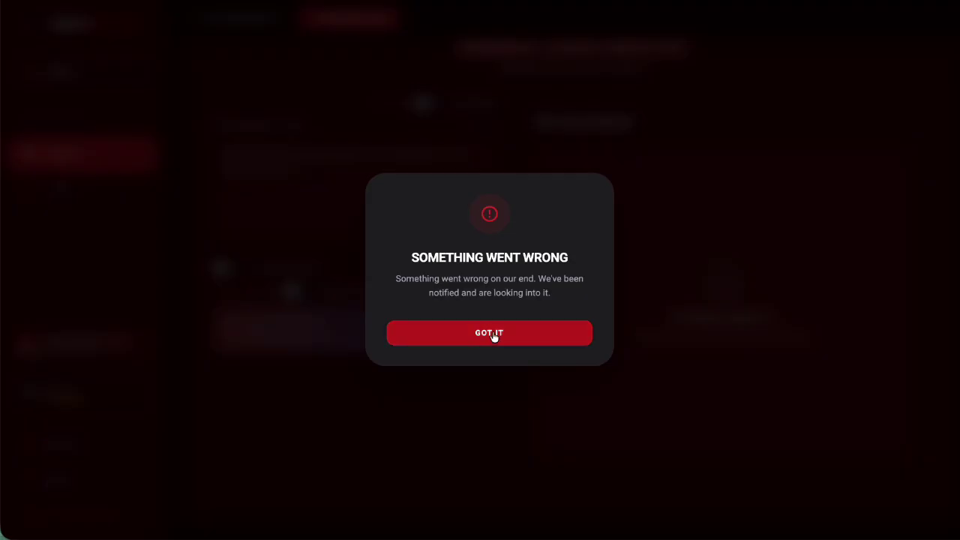
click(494, 335)
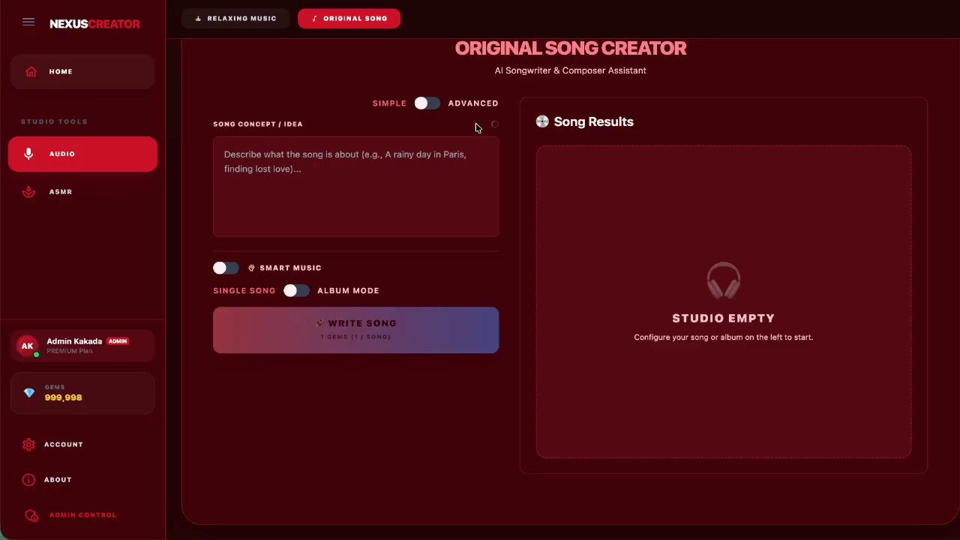
drag(221, 155, 406, 200)
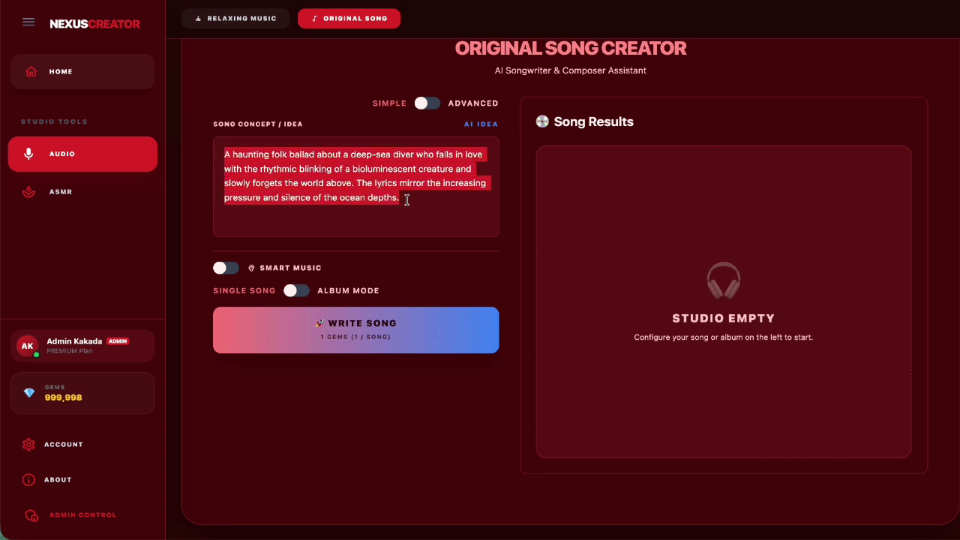
click(407, 200)
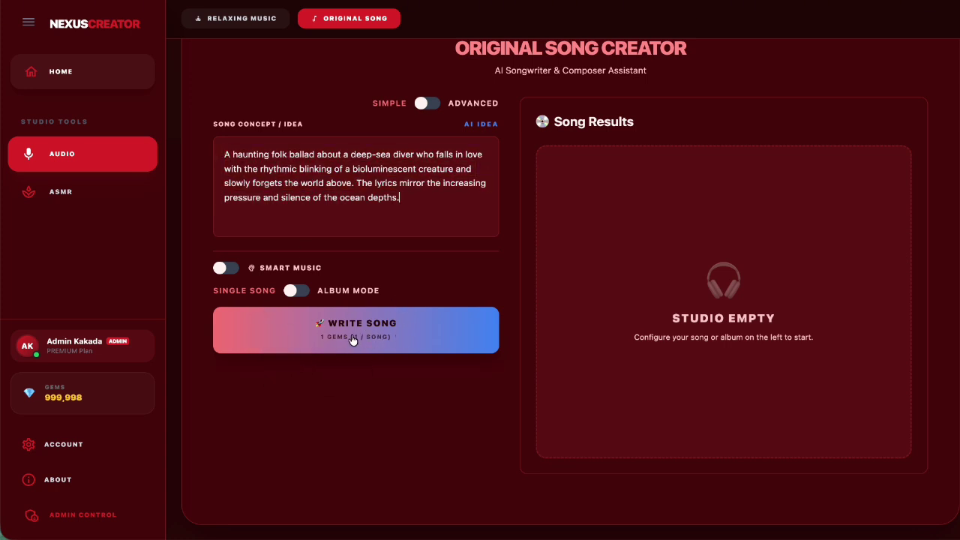
Turn on album mode, set the track count to 10, and review the song concept text
click(292, 293)
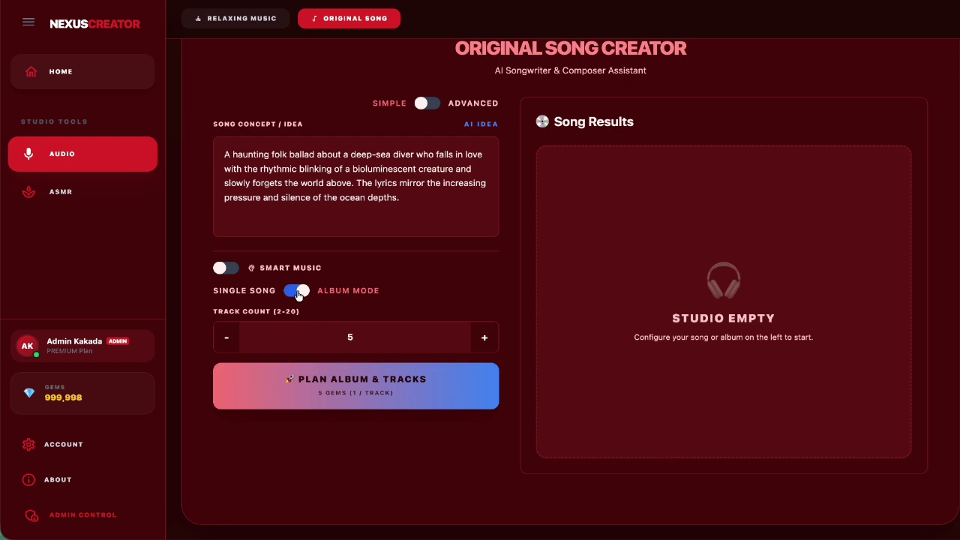
click(484, 338)
click(483, 338)
click(484, 338)
click(484, 338)
click(484, 337)
drag(420, 201, 223, 147)
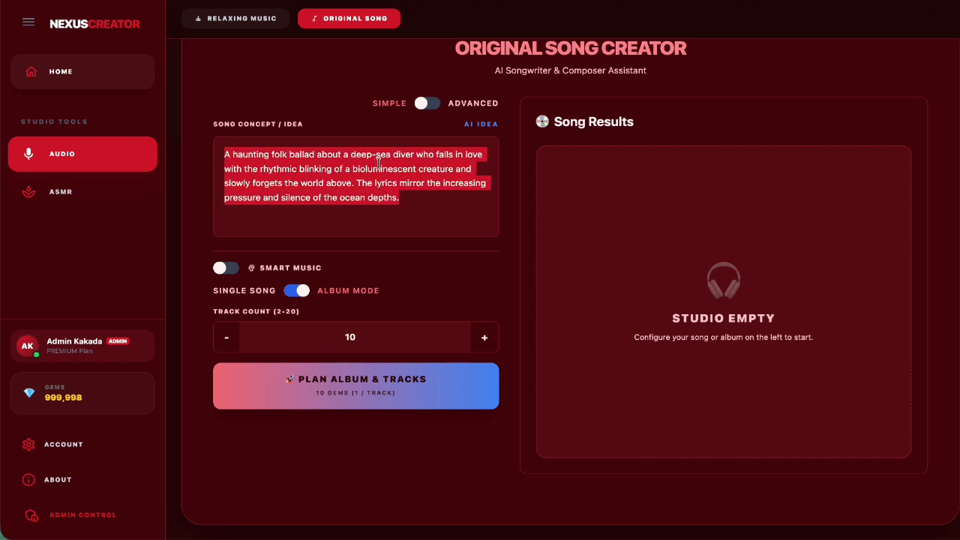
click(410, 199)
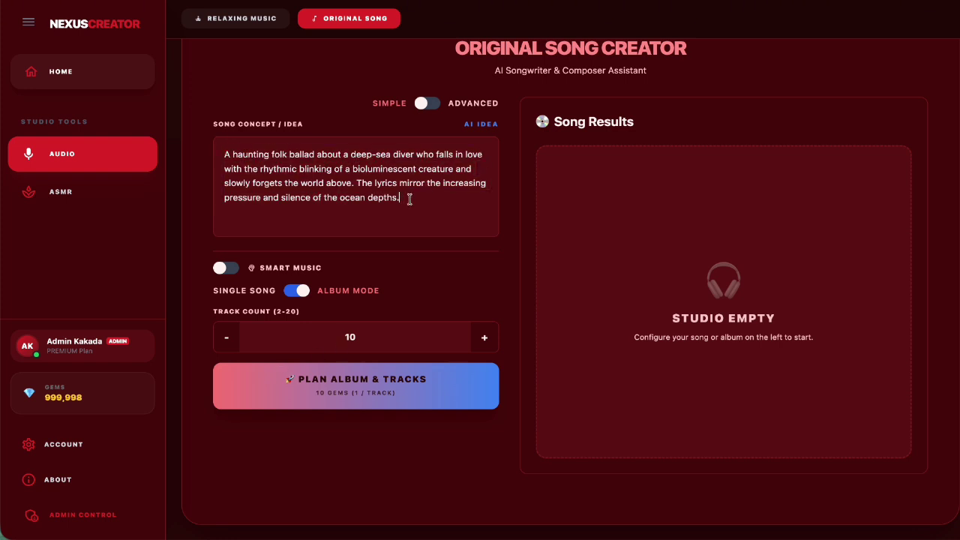
Switch the song creator to advanced mode and look through the mood and emotion options
click(432, 106)
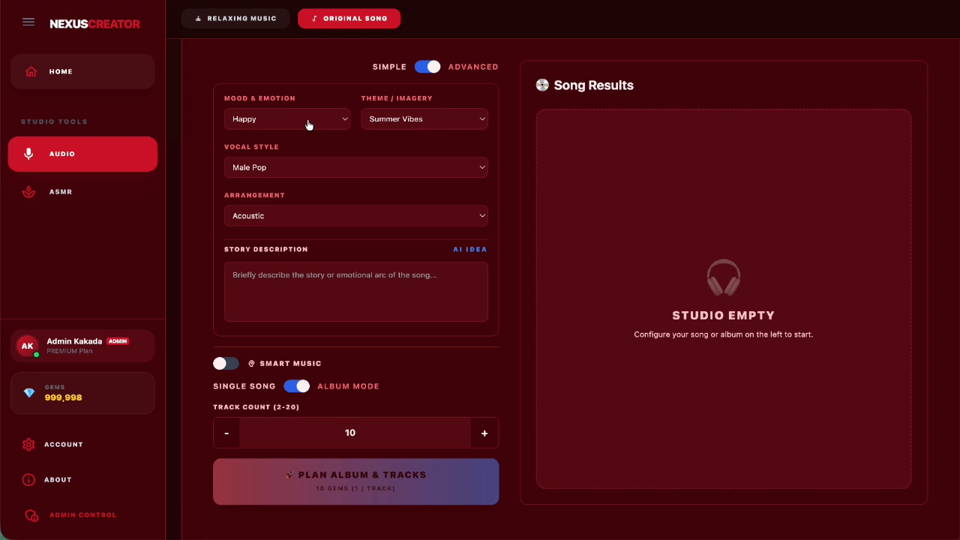
click(288, 119)
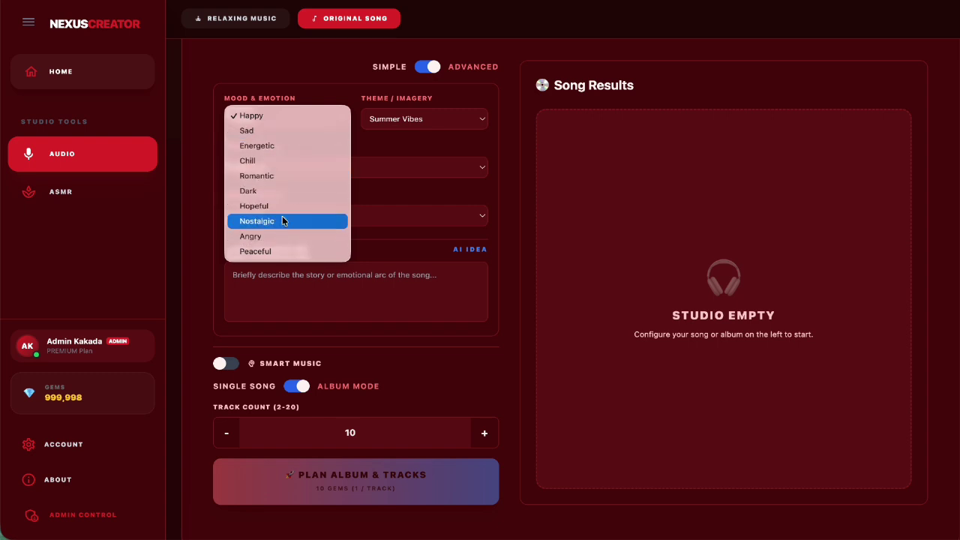
click(276, 132)
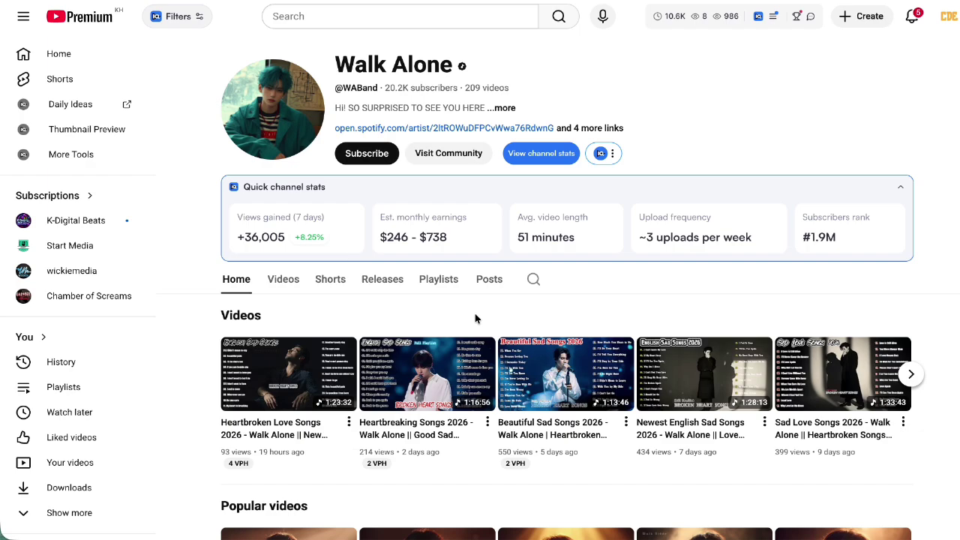
Switch to the Walk Alone channel on YouTube and examine its recent videos, popular videos and album releases
scroll(476, 317, down, 2)
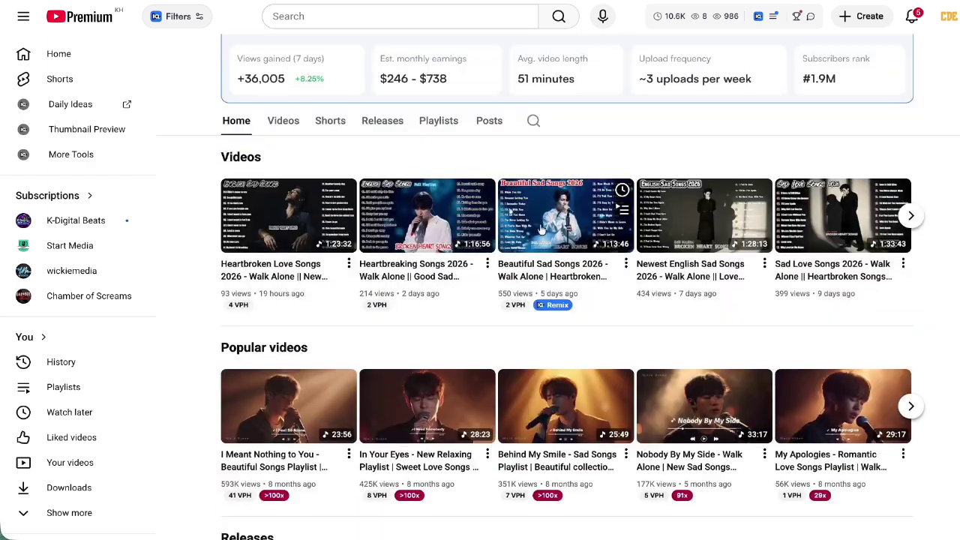
scroll(540, 250, down, 5)
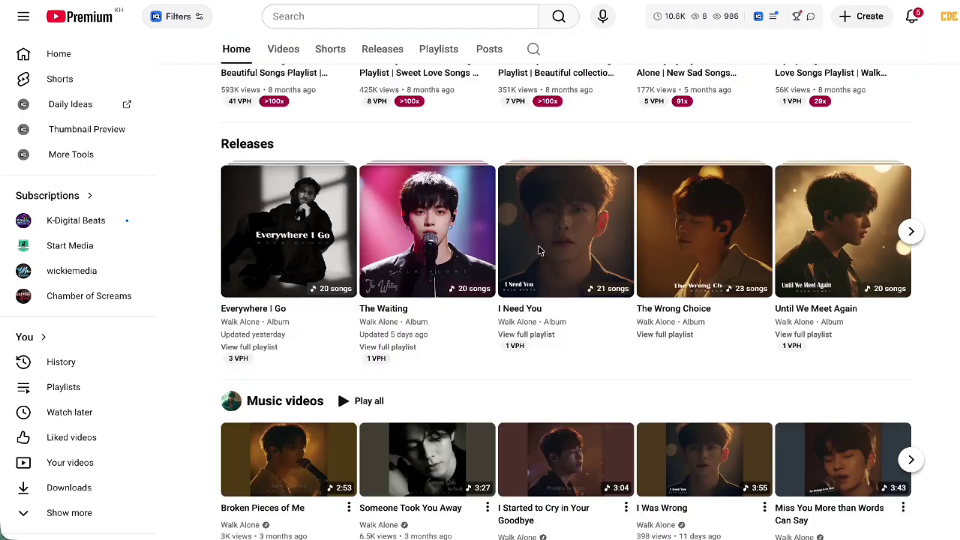
scroll(539, 248, up, 4)
scroll(539, 247, up, 5)
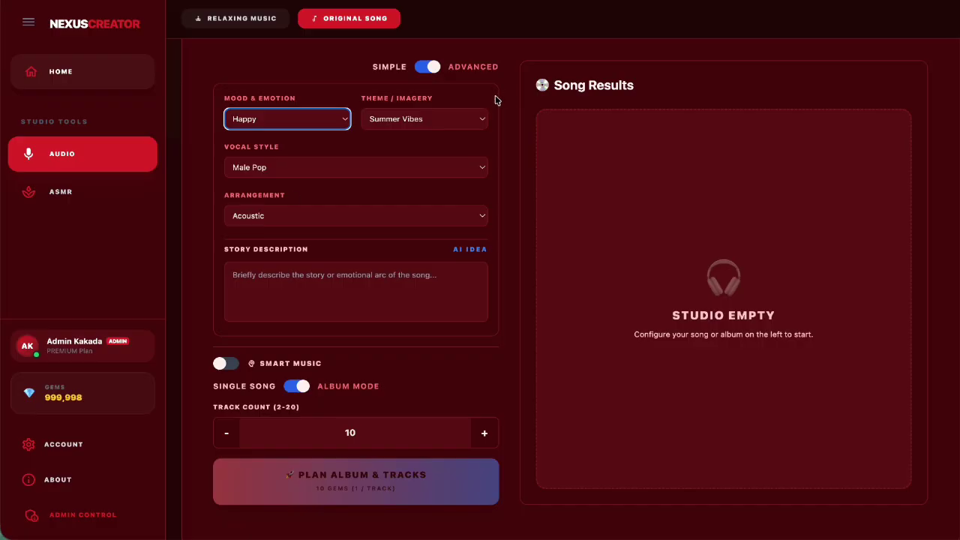
Return to NexusCreator and set the mood to Sad and the theme to Heartbreak
click(288, 117)
click(252, 132)
click(429, 119)
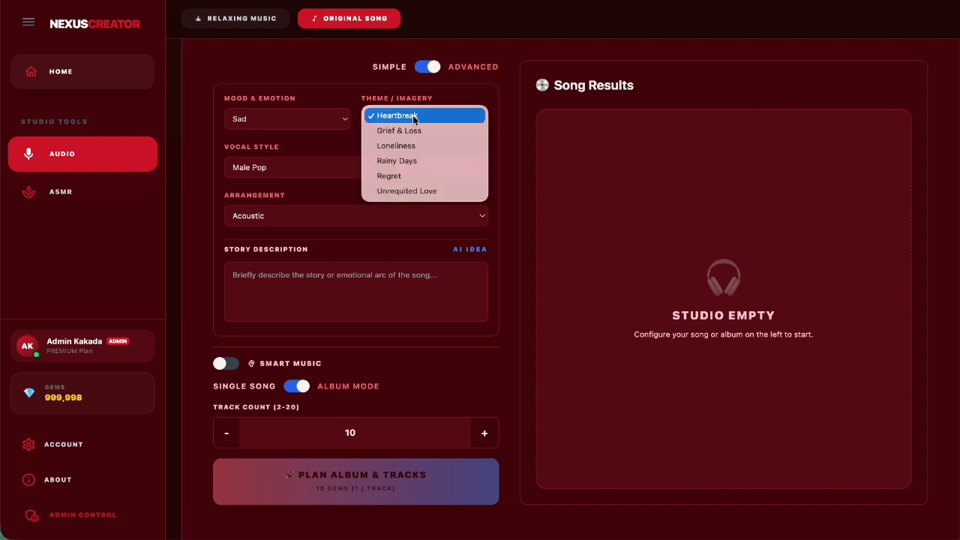
click(413, 116)
Set the vocal style to Acoustic Folk and the arrangement to Acoustic
click(328, 174)
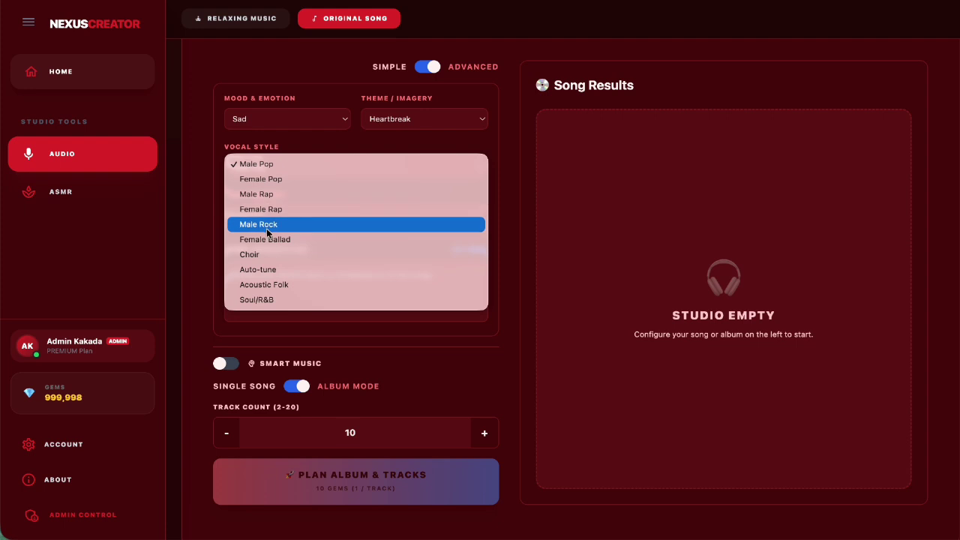
click(285, 287)
click(308, 216)
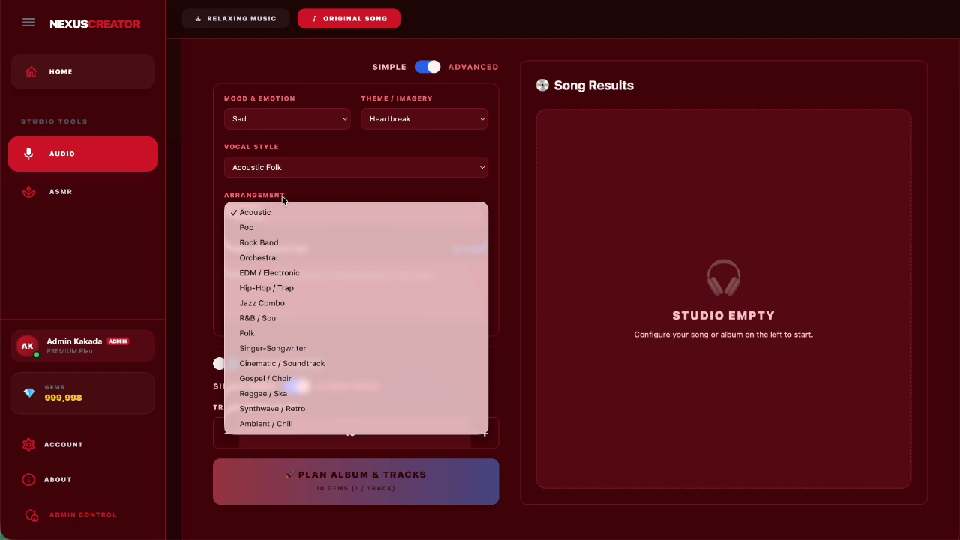
click(239, 198)
drag(239, 198, 289, 199)
click(292, 218)
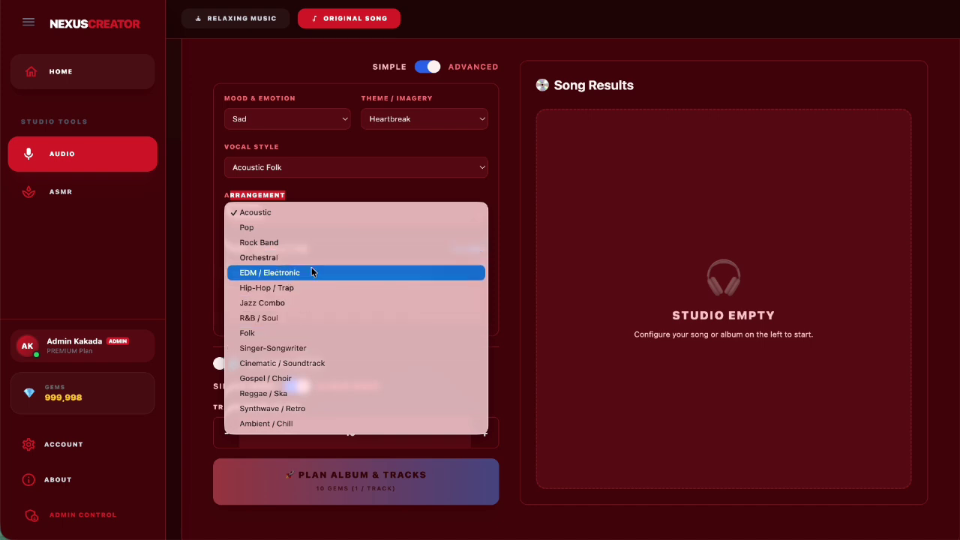
click(238, 166)
click(238, 166)
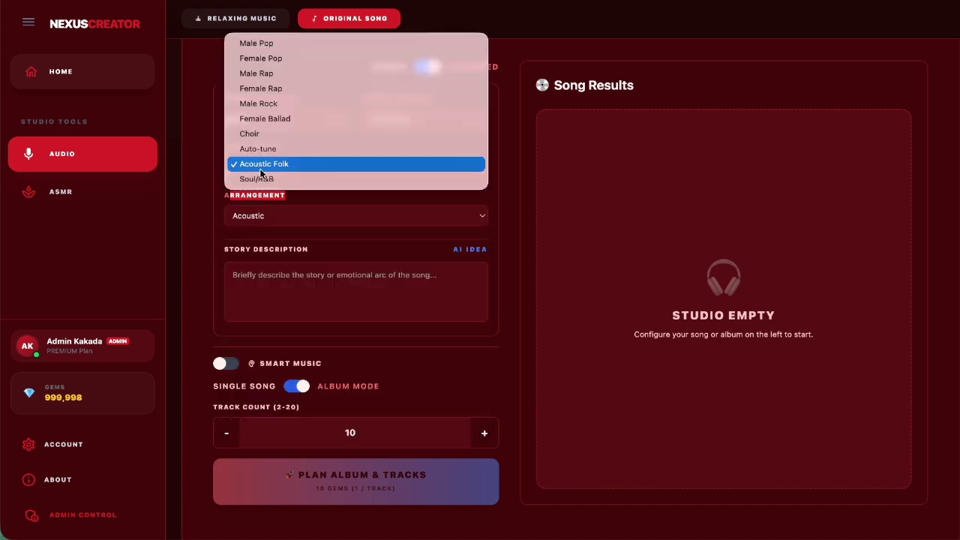
click(293, 164)
click(265, 214)
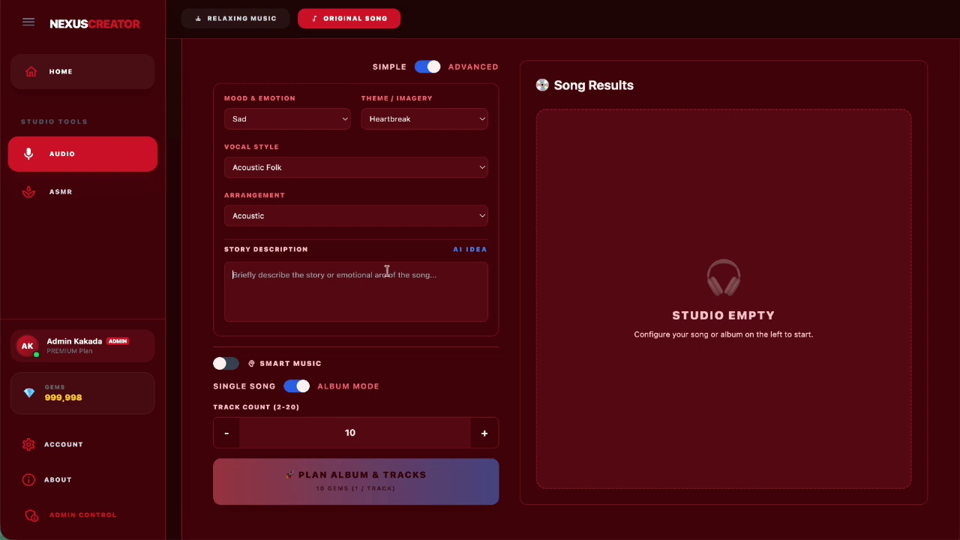
Generate an AI idea for the story description and review its text
click(470, 249)
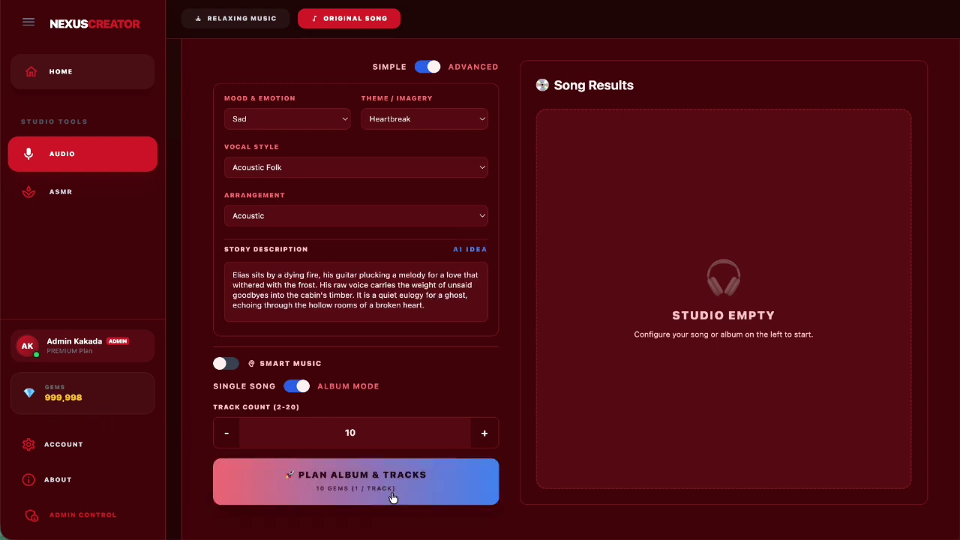
click(442, 294)
drag(436, 308, 196, 271)
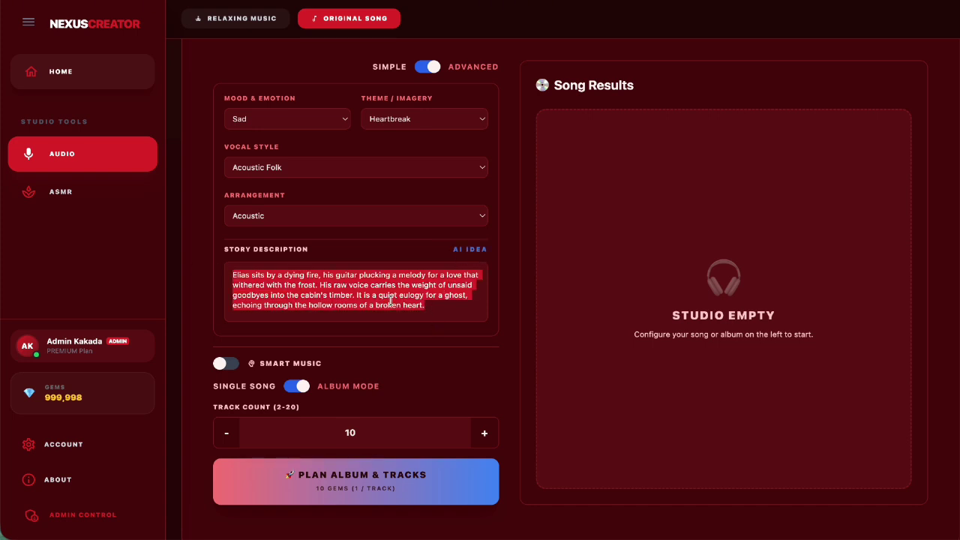
click(430, 314)
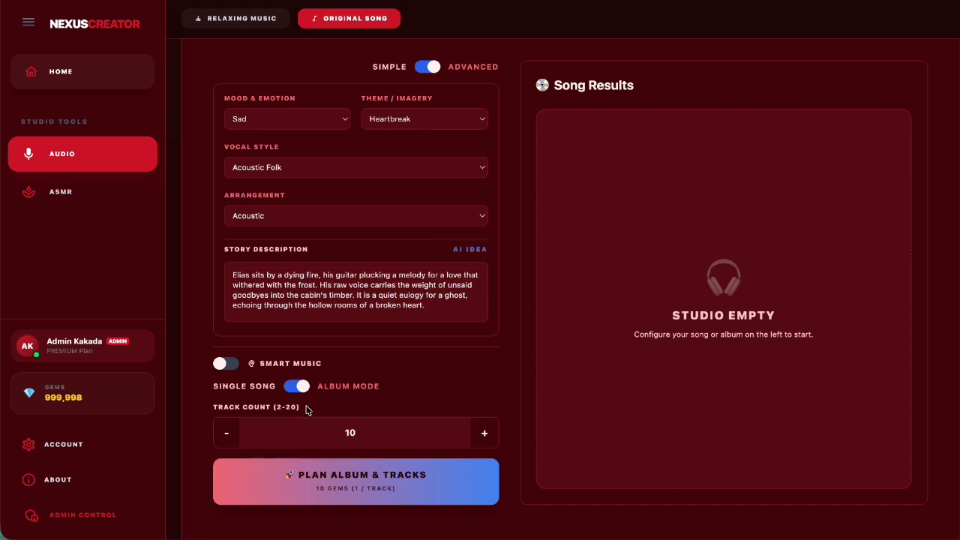
Try the Smart Music option, turn it back off, and return from single song to album mode
click(229, 367)
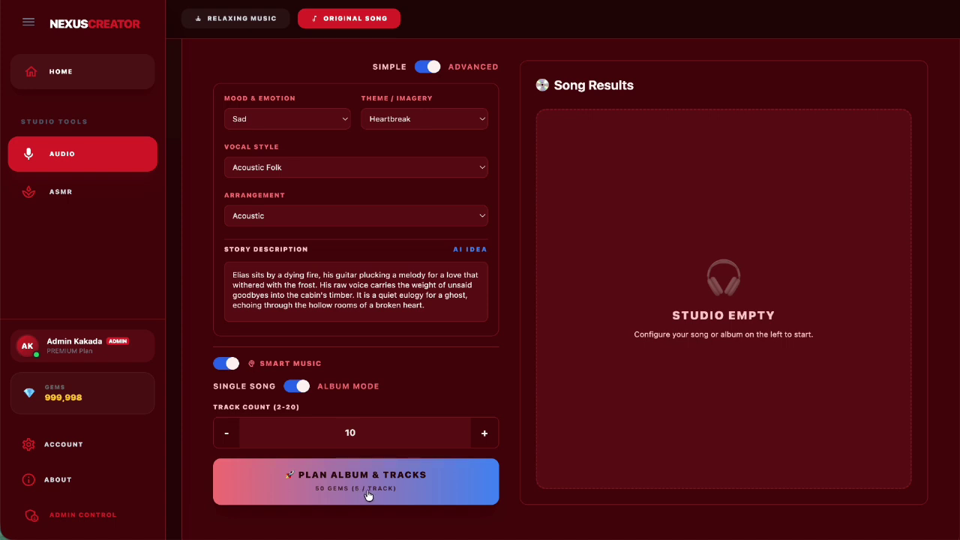
click(230, 365)
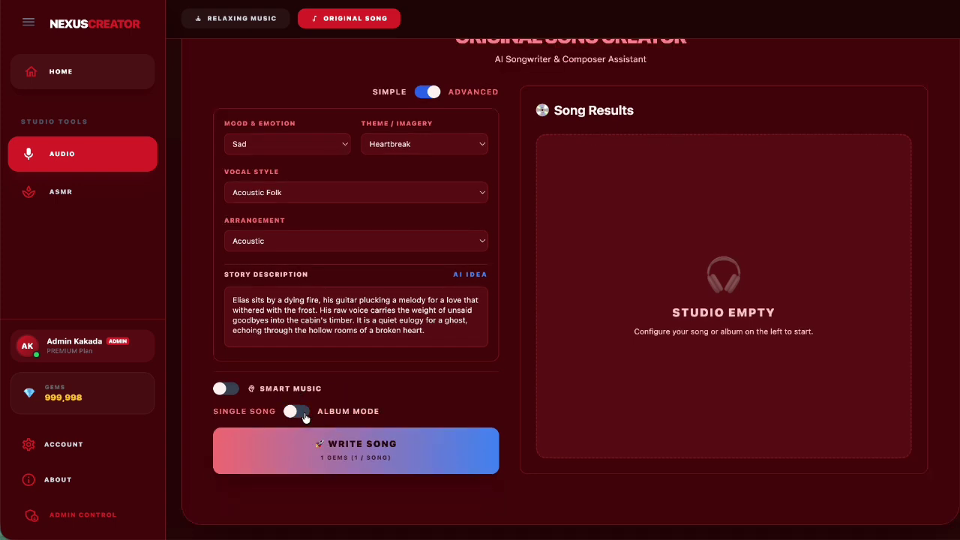
click(296, 411)
scroll(375, 418, down, 1)
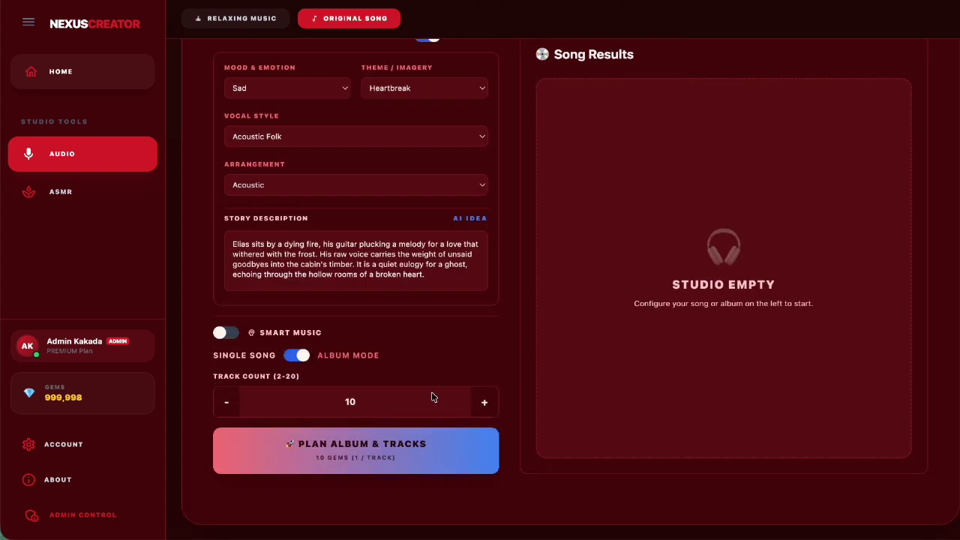
Plan the album and its 10 tracks from the current song settings
drag(275, 380, 300, 380)
click(314, 381)
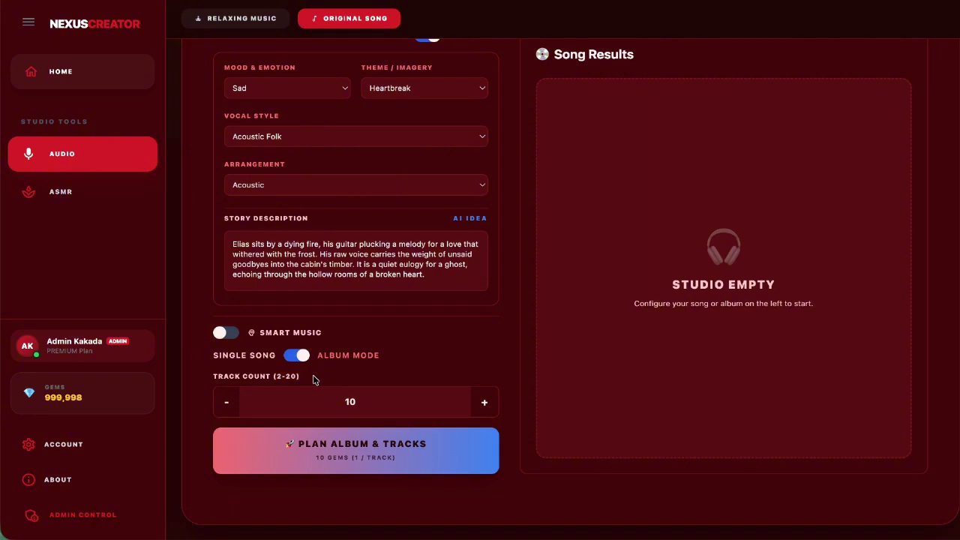
click(379, 449)
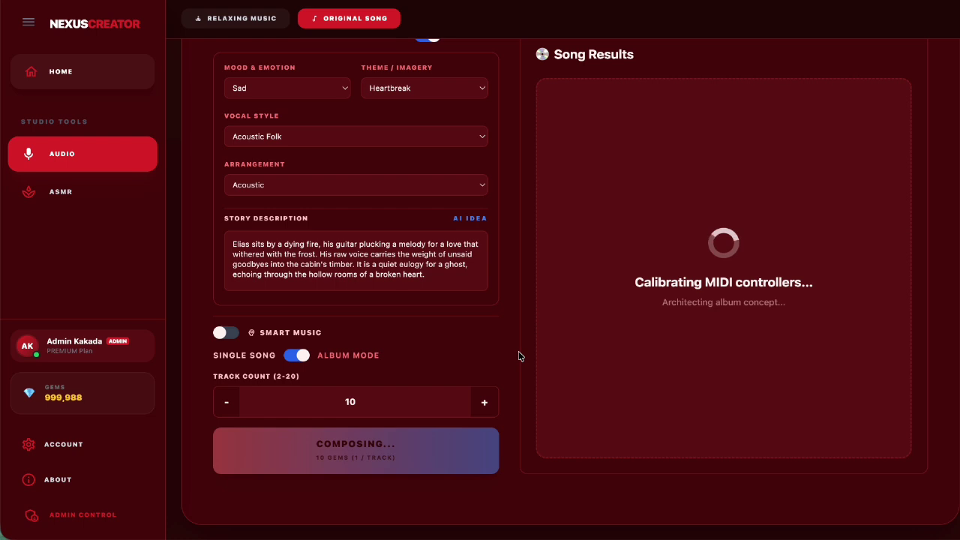
scroll(519, 351, up, 1)
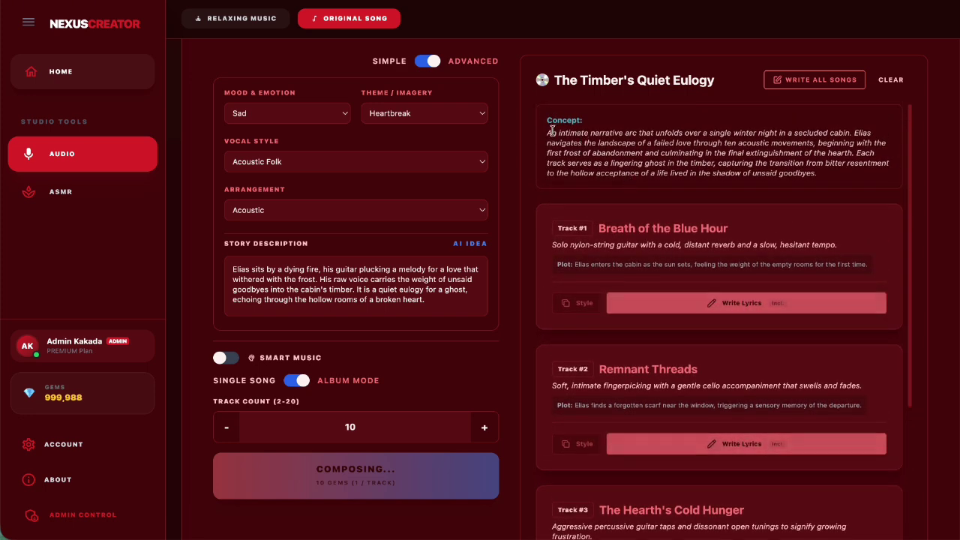
Examine the planned album's title and concept, and the style description of track 1
double_click(558, 120)
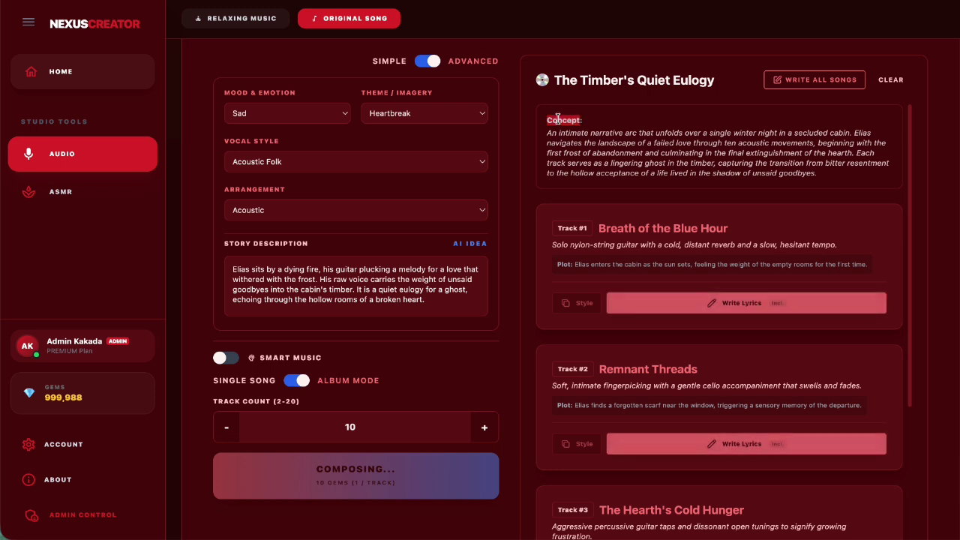
drag(557, 80, 723, 81)
click(623, 247)
scroll(623, 247, down, 1)
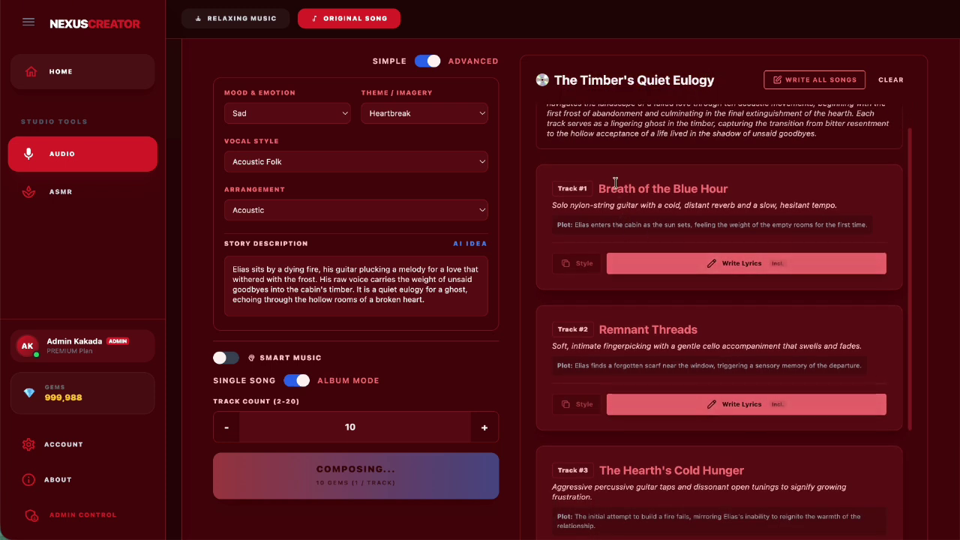
drag(563, 205, 776, 205)
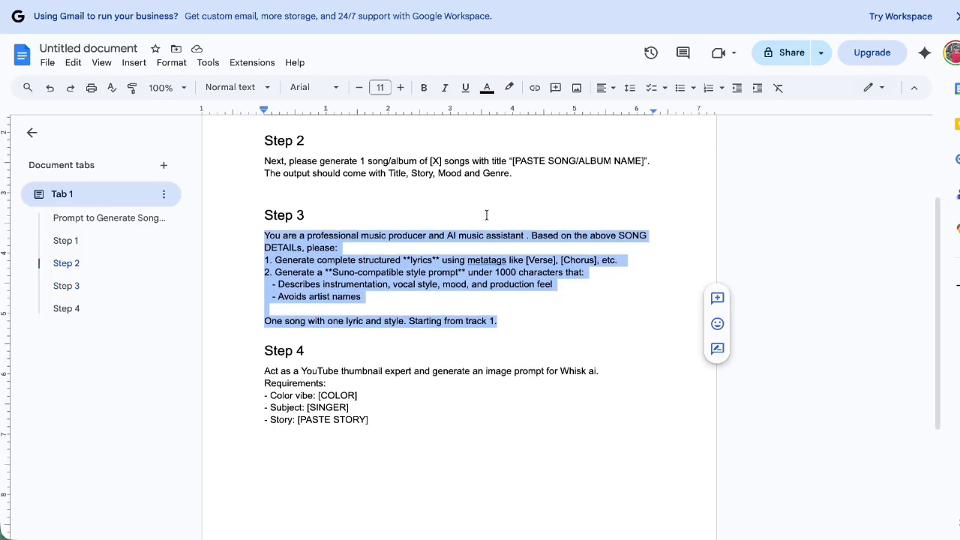
scroll(488, 225, up, 2)
click(387, 315)
key(ctrl+x)
click(294, 190)
key(ctrl+v)
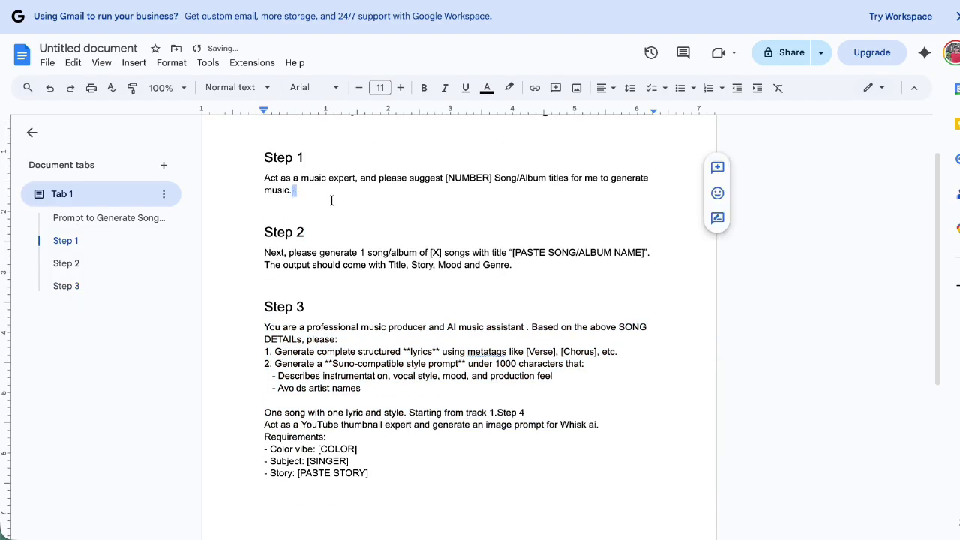
key(ctrl+z)
key(ctrl+z)
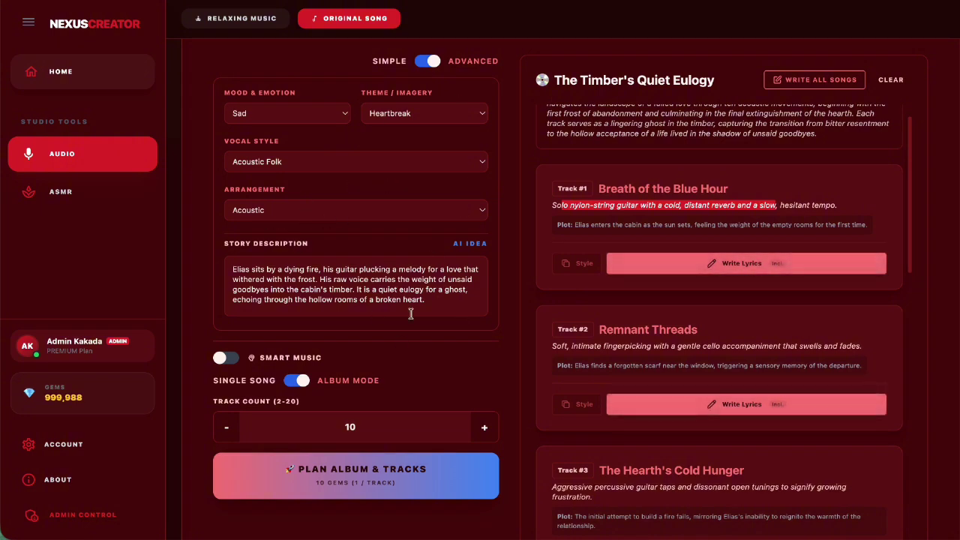
Return to NexusCreator, write the lyrics for all songs in the album, and look over the tracks
click(635, 181)
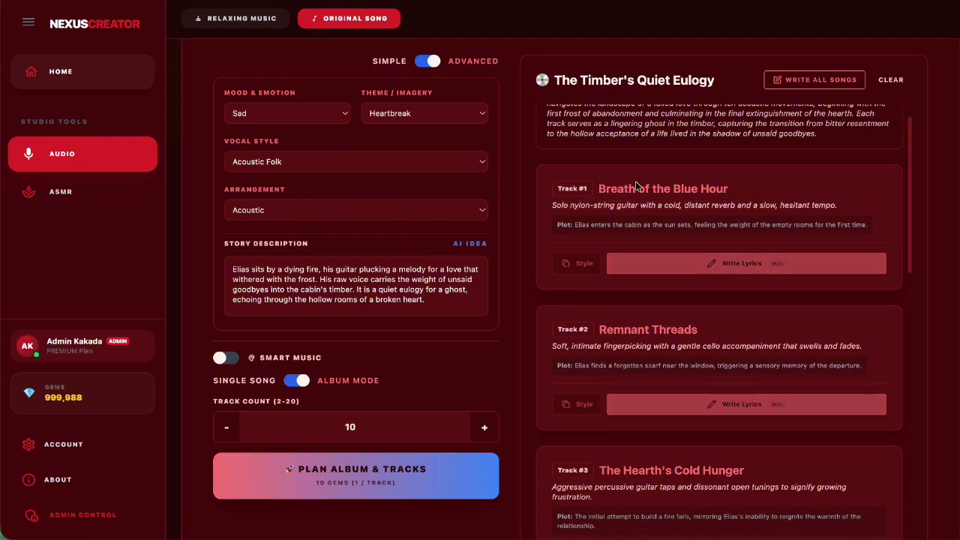
click(748, 269)
scroll(750, 334, down, 5)
scroll(750, 338, down, 8)
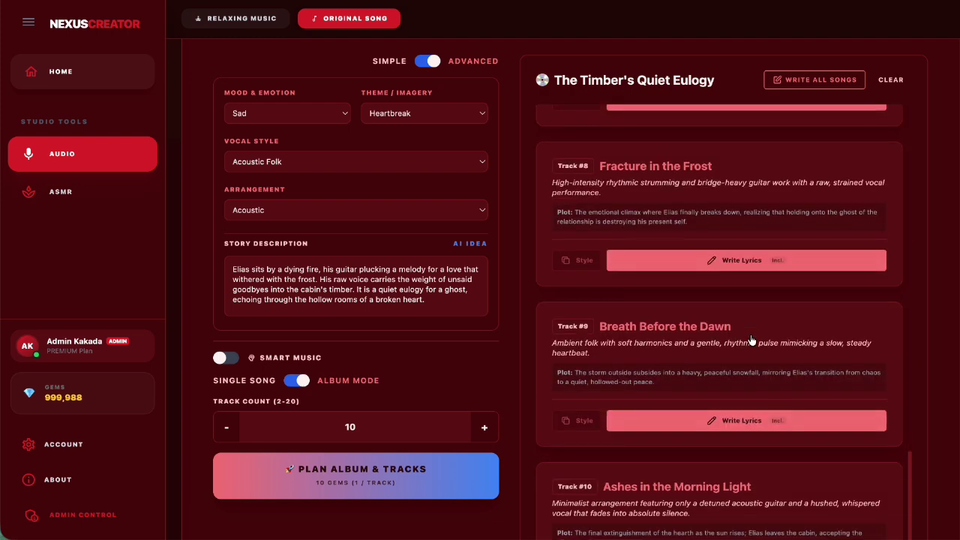
scroll(753, 334, up, 15)
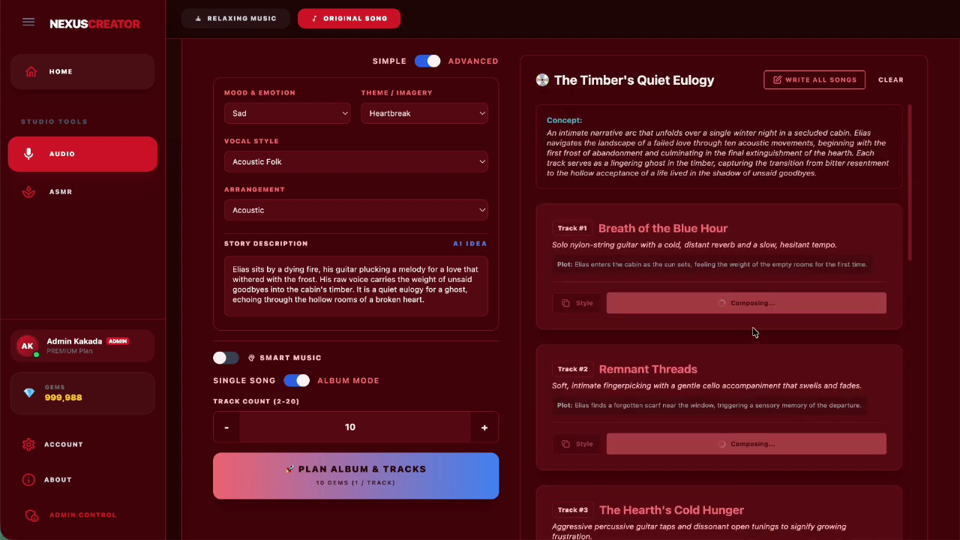
click(809, 84)
scroll(747, 217, down, 7)
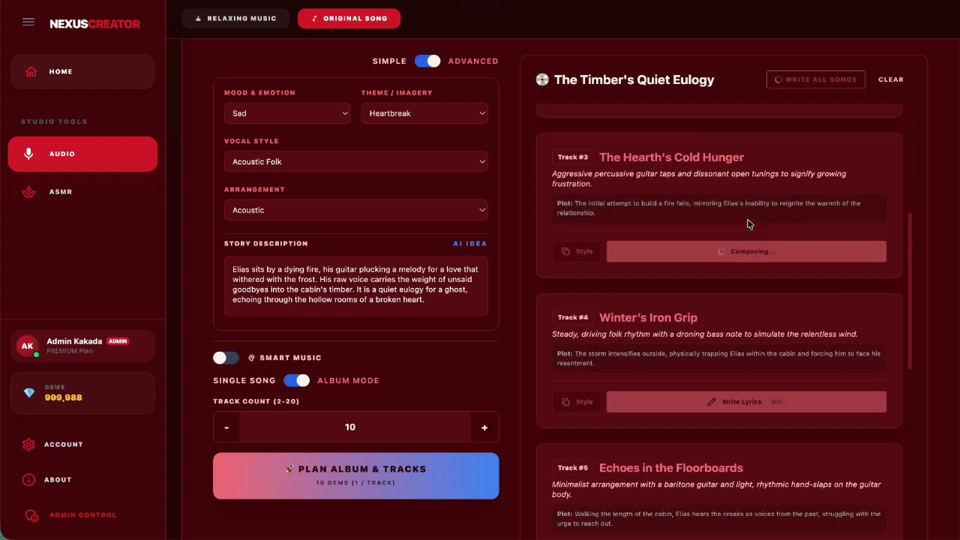
scroll(742, 199, up, 6)
scroll(741, 196, down, 2)
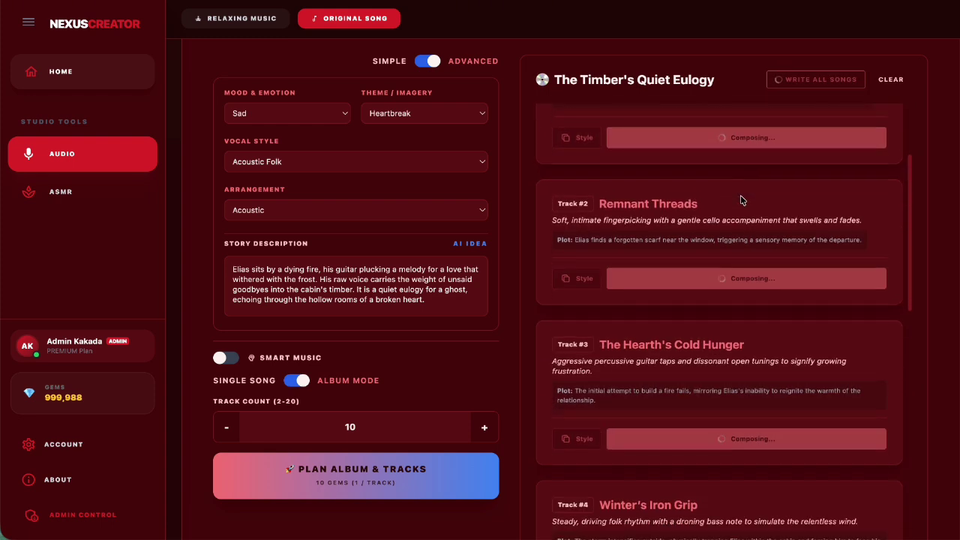
scroll(759, 443, down, 3)
scroll(758, 439, up, 5)
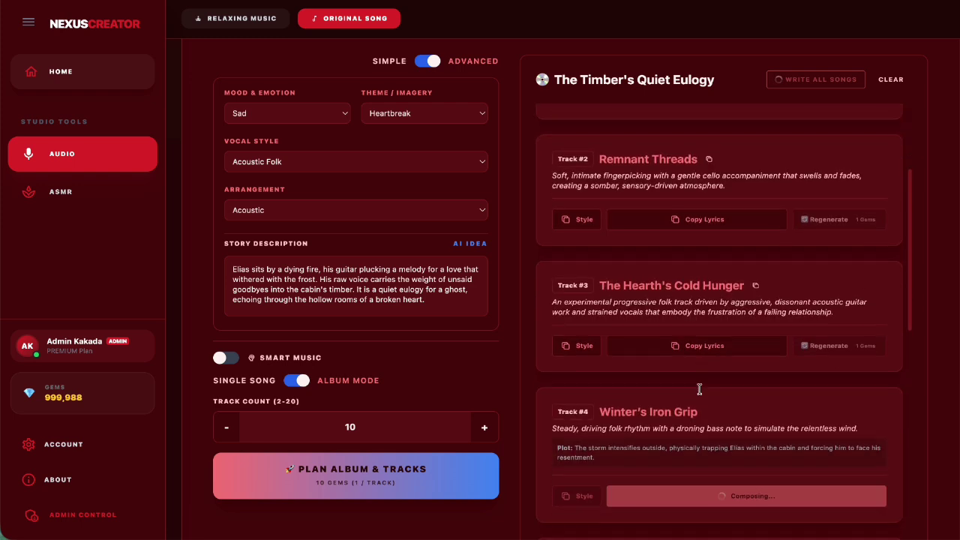
scroll(700, 393, up, 3)
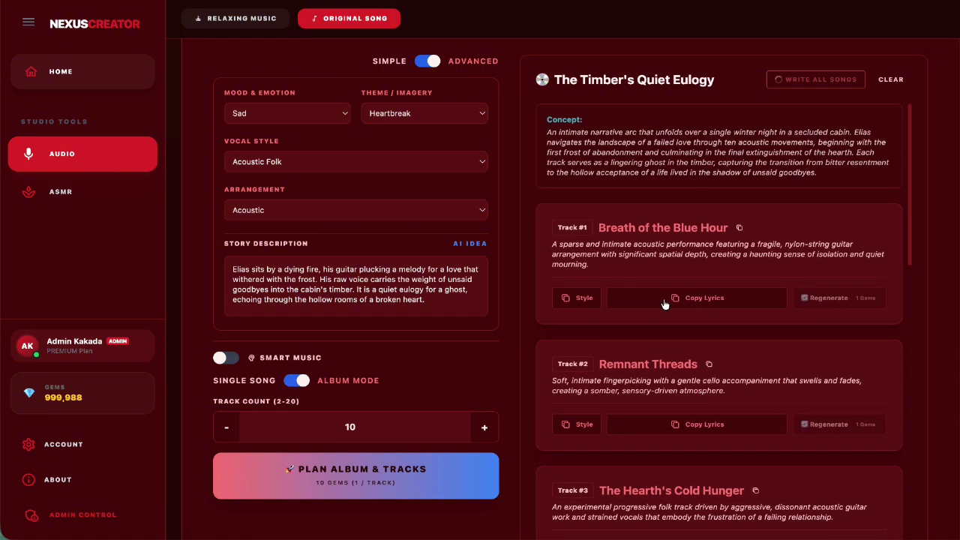
Copy the lyrics of track 1, Breath of the Blue Hour, and replace the existing lyrics in Suno with them
click(701, 300)
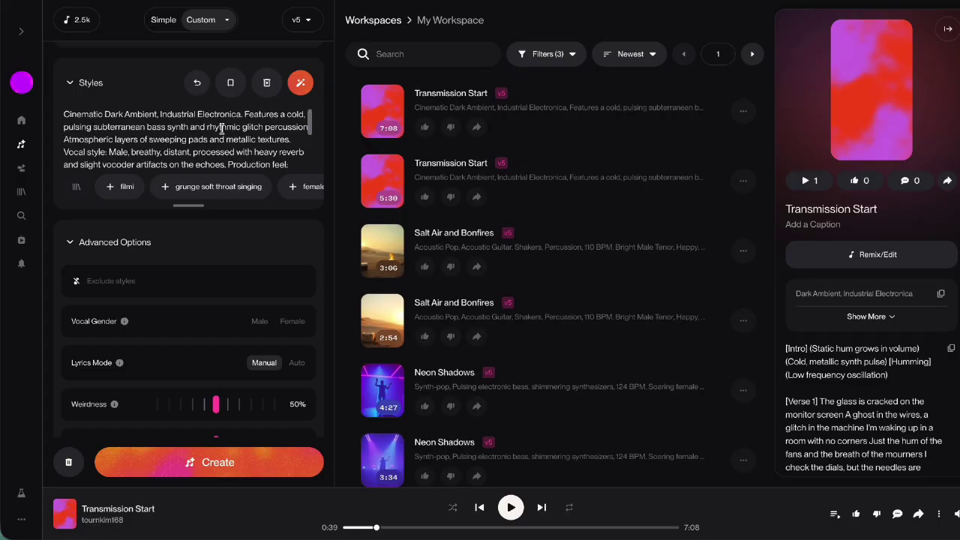
scroll(220, 130, up, 2)
click(221, 133)
key(super+a)
key(super+v)
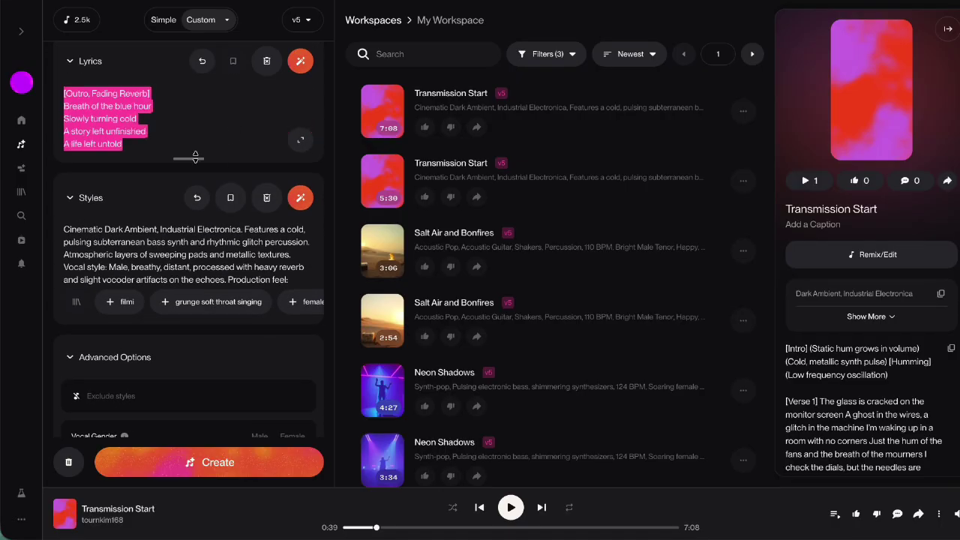
Enlarge the lyrics field and review the pasted lyrics from the intro to the outro
drag(195, 157, 172, 327)
scroll(247, 238, up, 5)
click(234, 195)
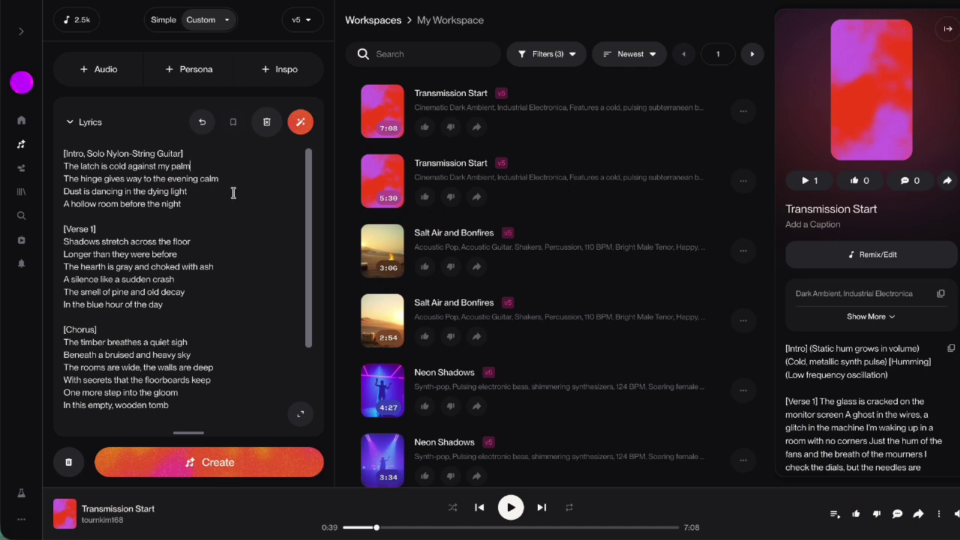
scroll(239, 189, down, 5)
scroll(172, 230, down, 5)
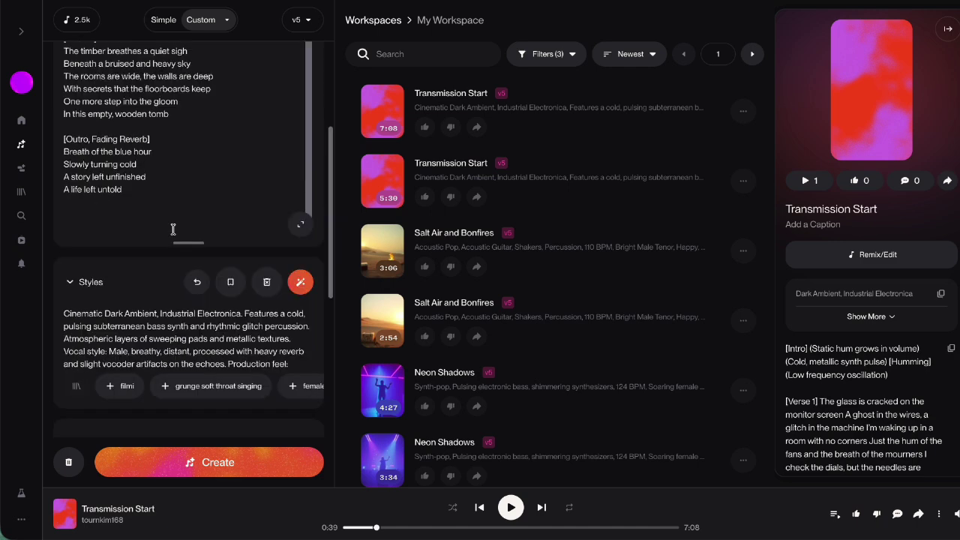
scroll(181, 224, up, 2)
Copy track 1's style prompt from NexusCreator and replace the existing Suno styles with it
key(alt+Tab)
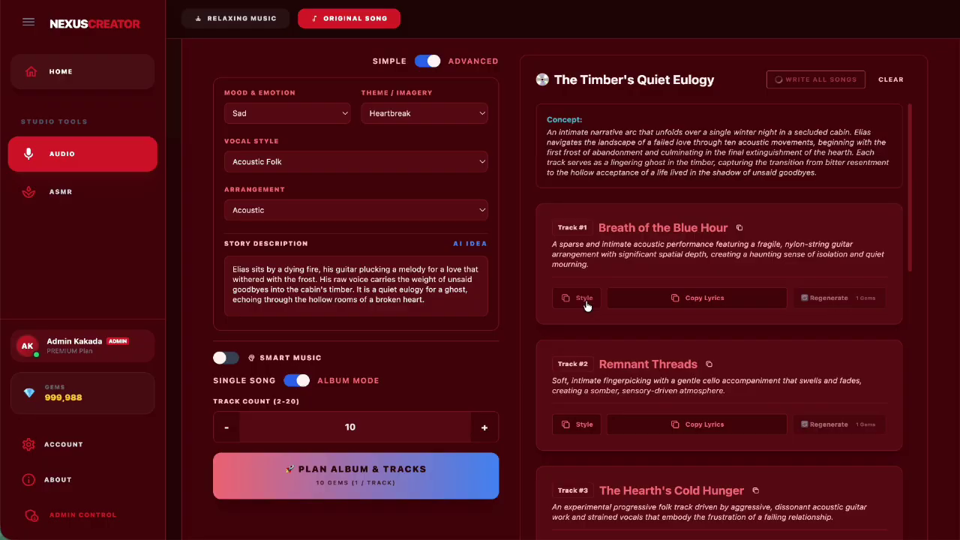
click(578, 298)
key(alt+Tab)
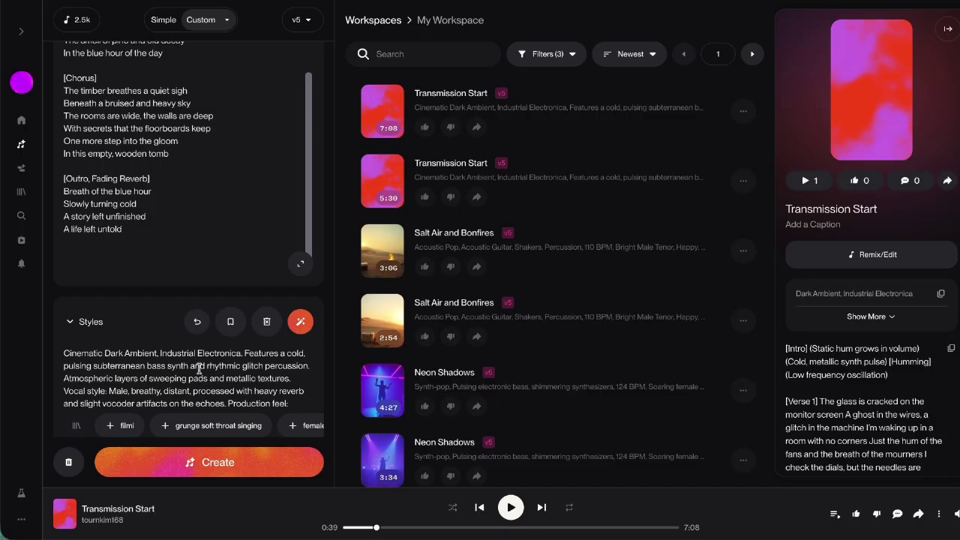
click(200, 368)
key(ctrl+a)
key(ctrl+v)
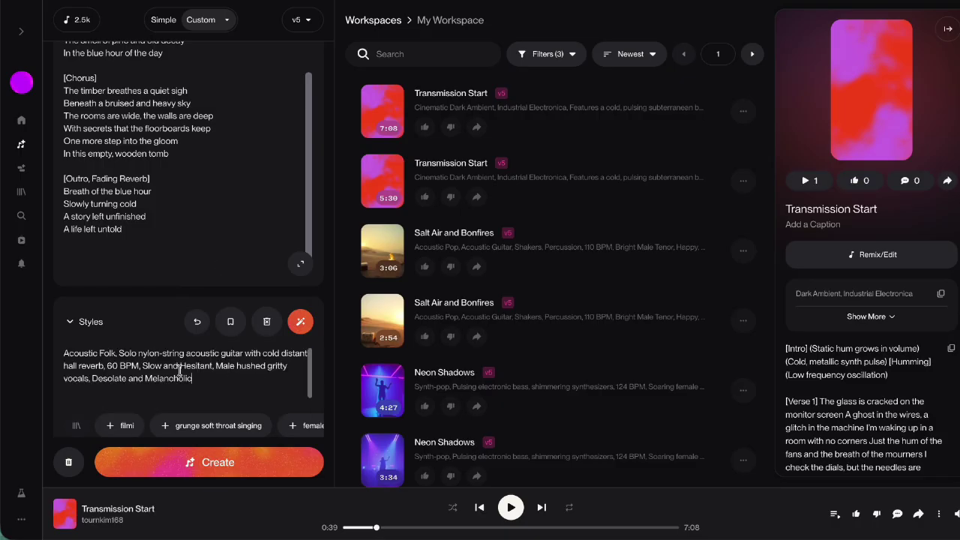
scroll(230, 365, down, 2)
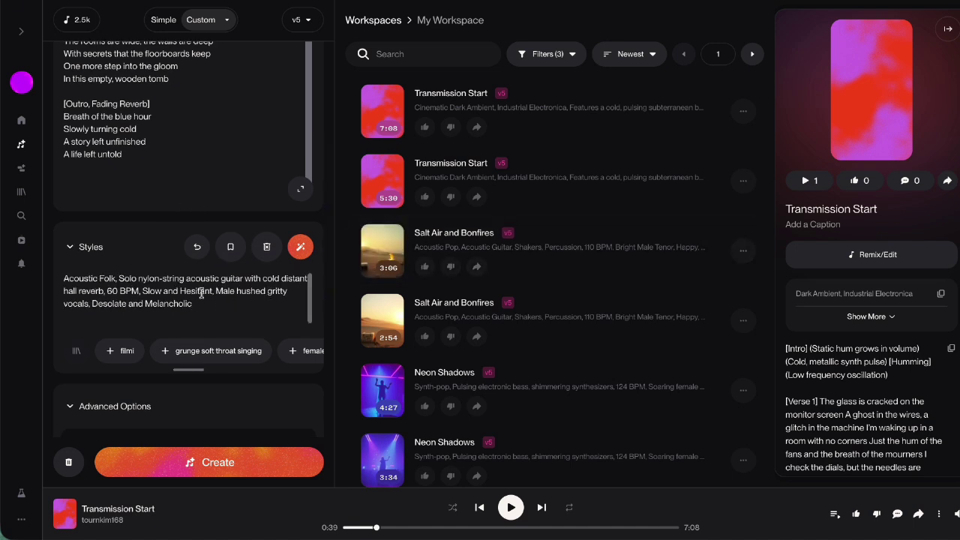
scroll(225, 298, down, 1)
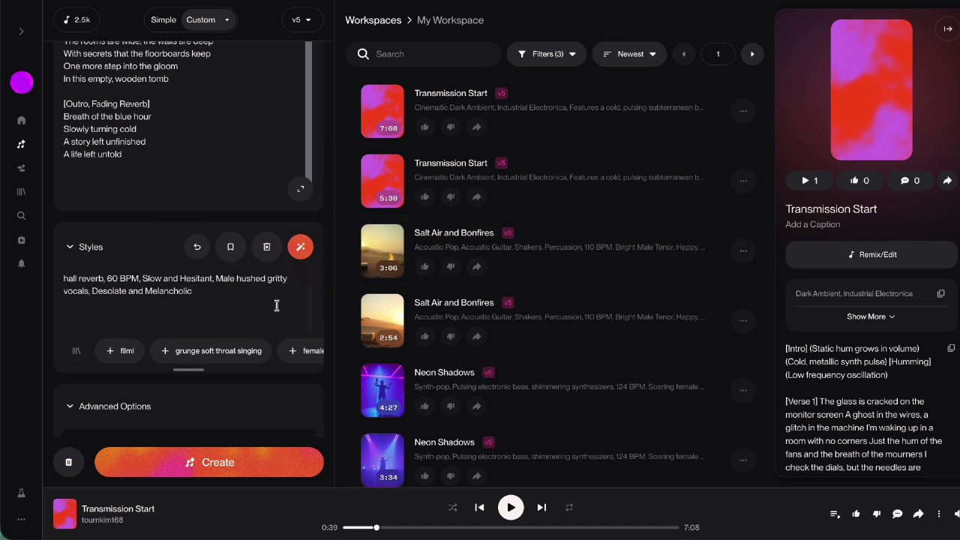
scroll(290, 298, down, 2)
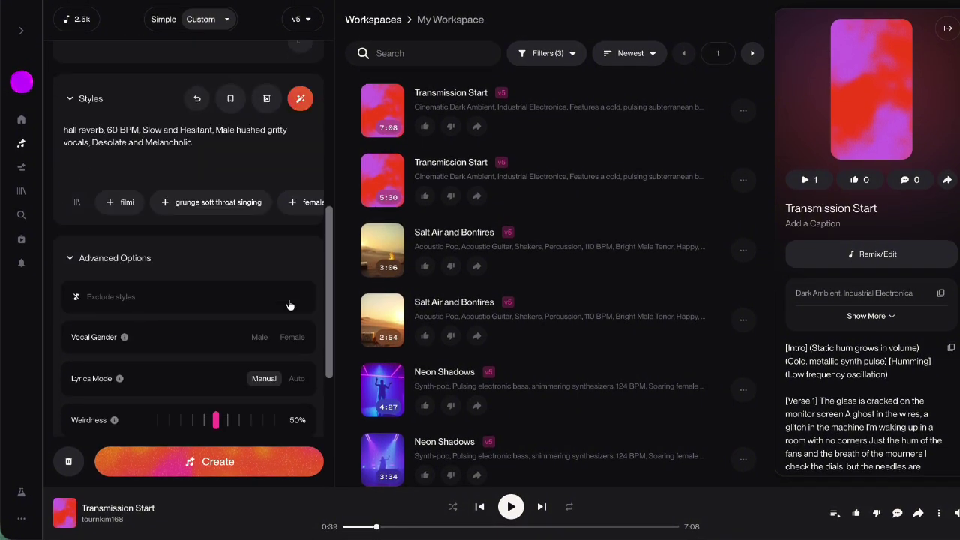
scroll(262, 346, up, 1)
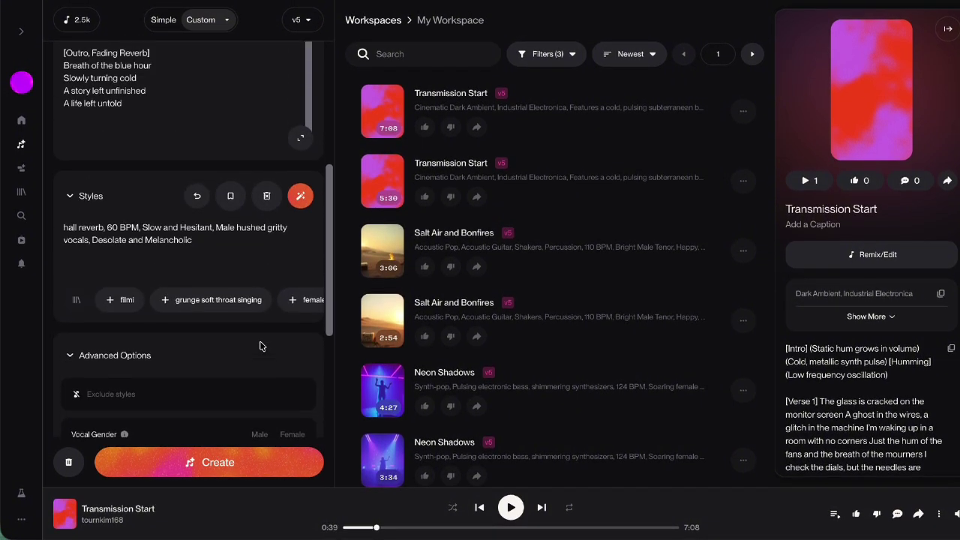
Copy track 1's title from NexusCreator and replace the Suno song title with Breath of the Blue Hour
scroll(265, 375, down, 3)
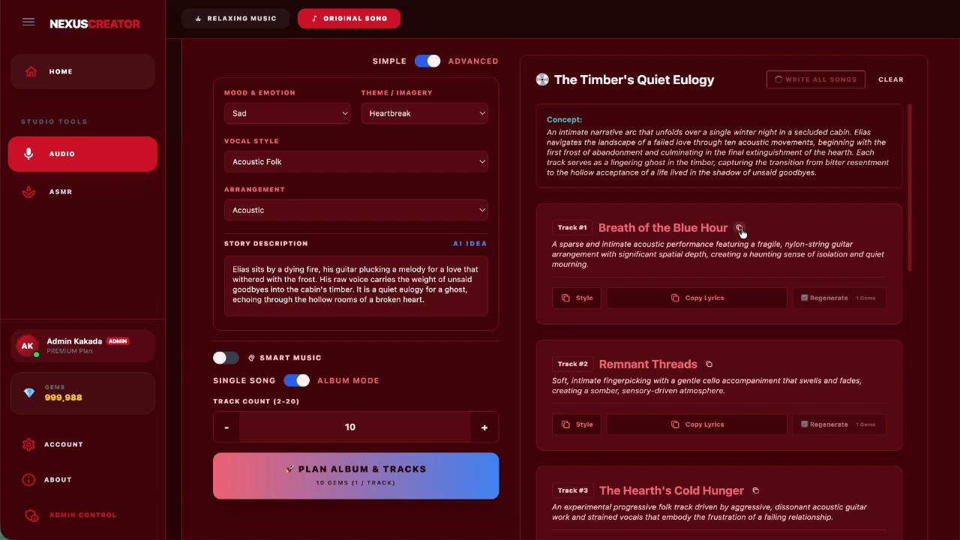
click(741, 232)
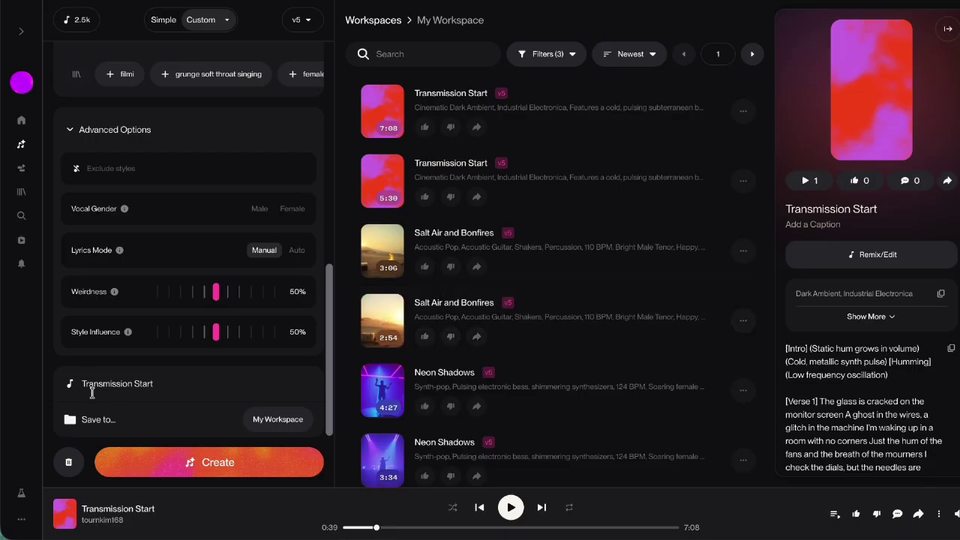
key(ctrl+v)
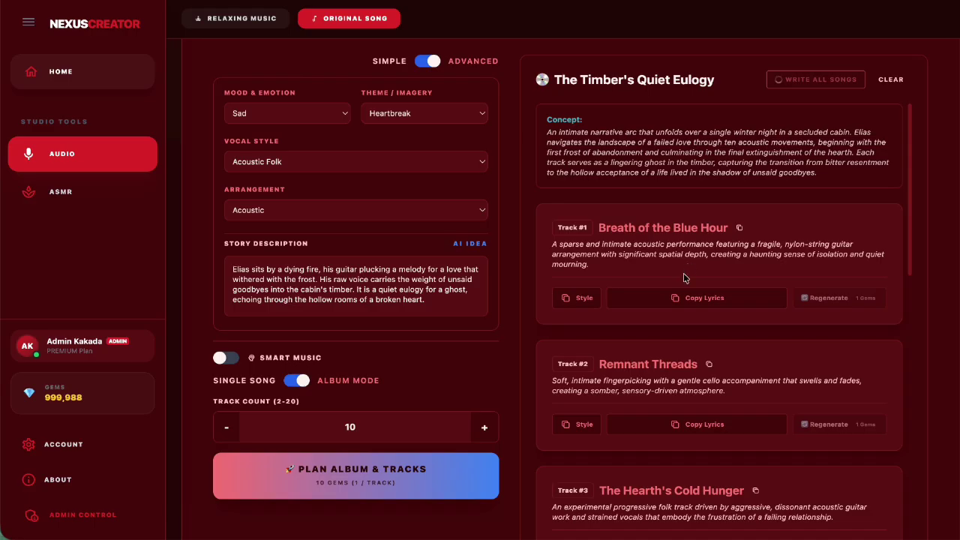
Return to NexusCreator, look through the album's remaining tracks, and copy the title of track 2, Remnant Threads
scroll(679, 318, down, 5)
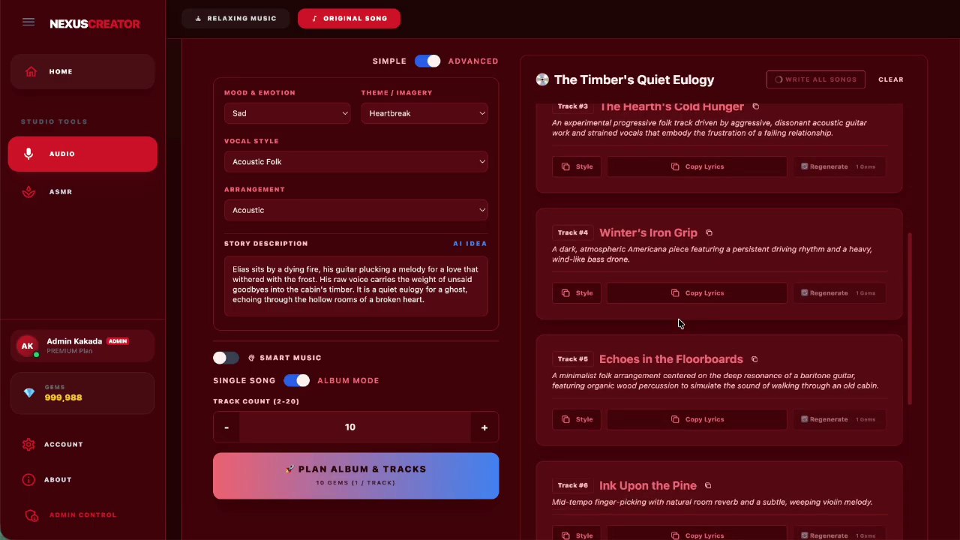
scroll(678, 323, down, 8)
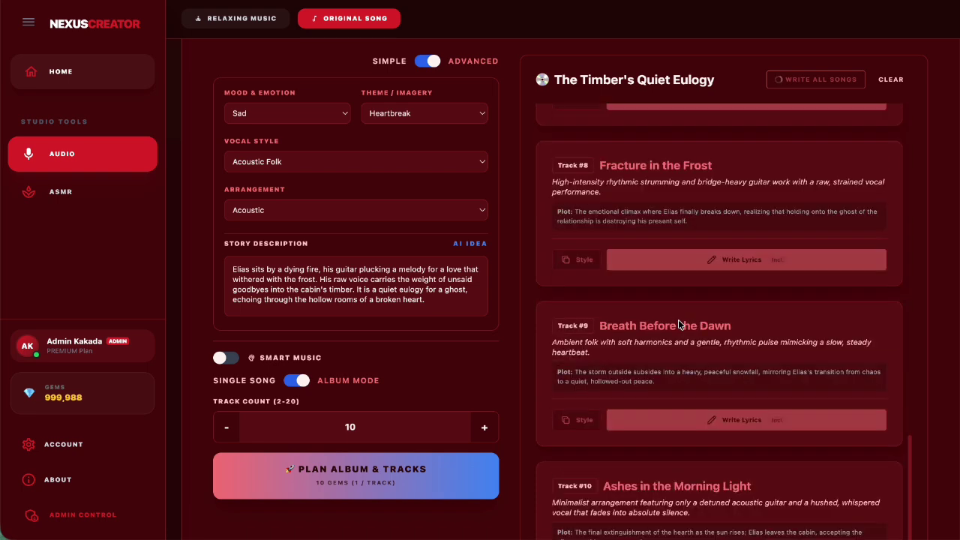
scroll(688, 295, down, 3)
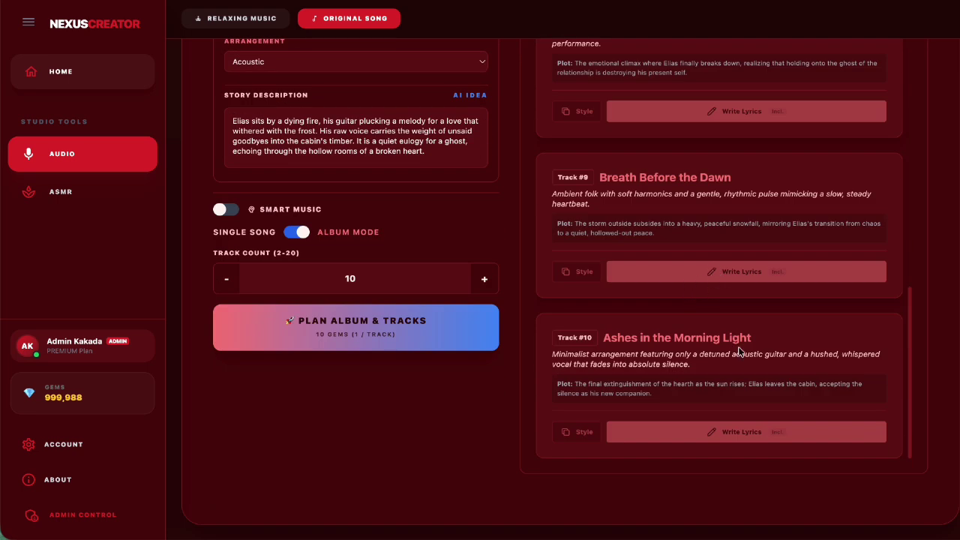
scroll(739, 351, up, 15)
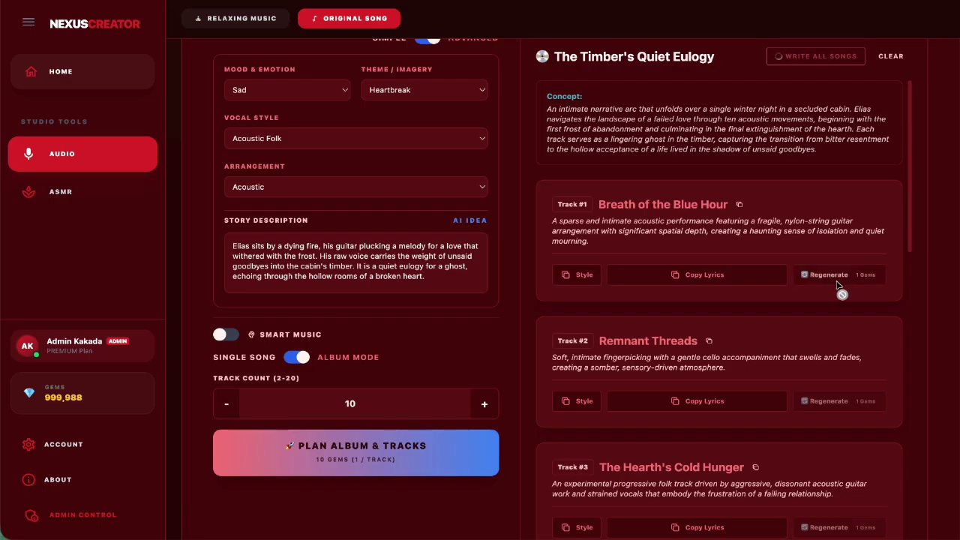
scroll(695, 407, up, 1)
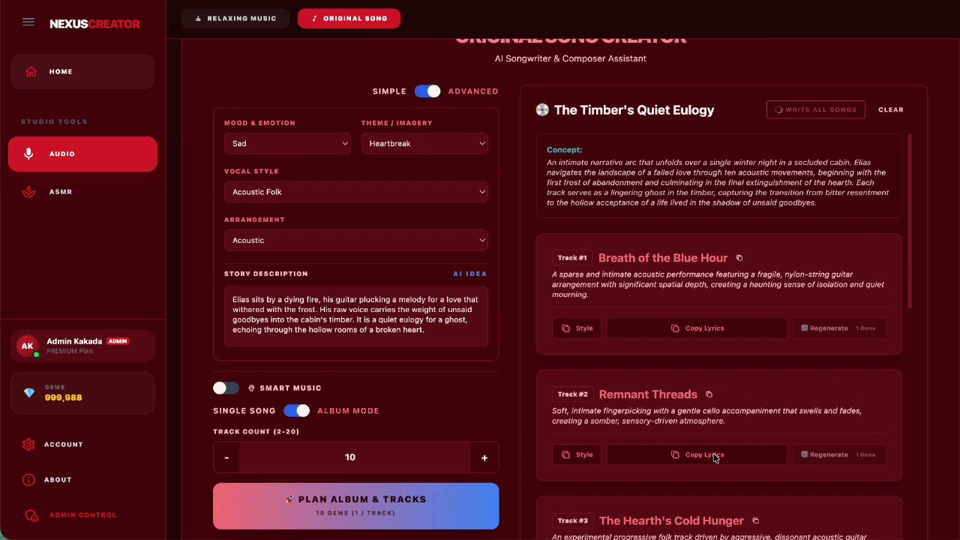
click(710, 395)
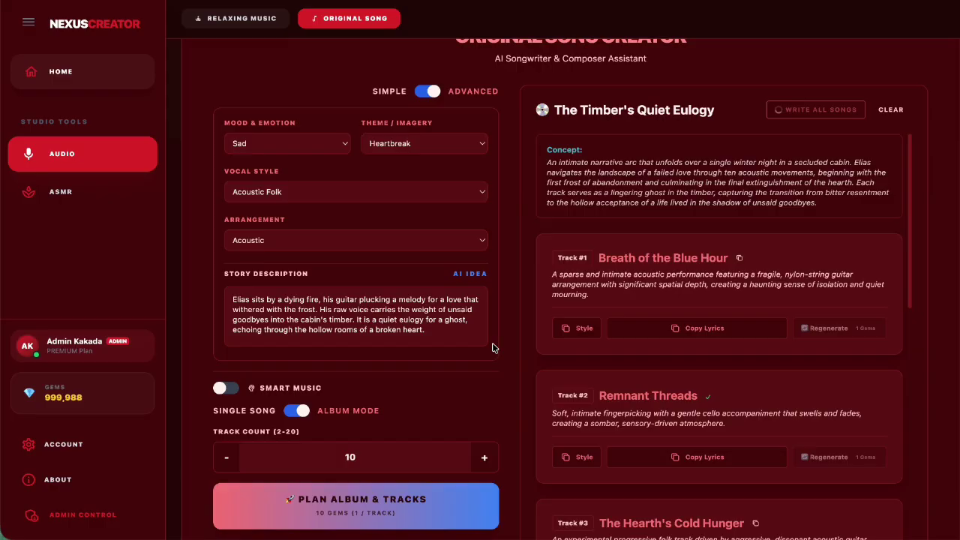
Create the Remnant Threads and The Hearth's Cold Hunger songs in Suno from their lyrics, styles and titles
scroll(494, 347, up, 1)
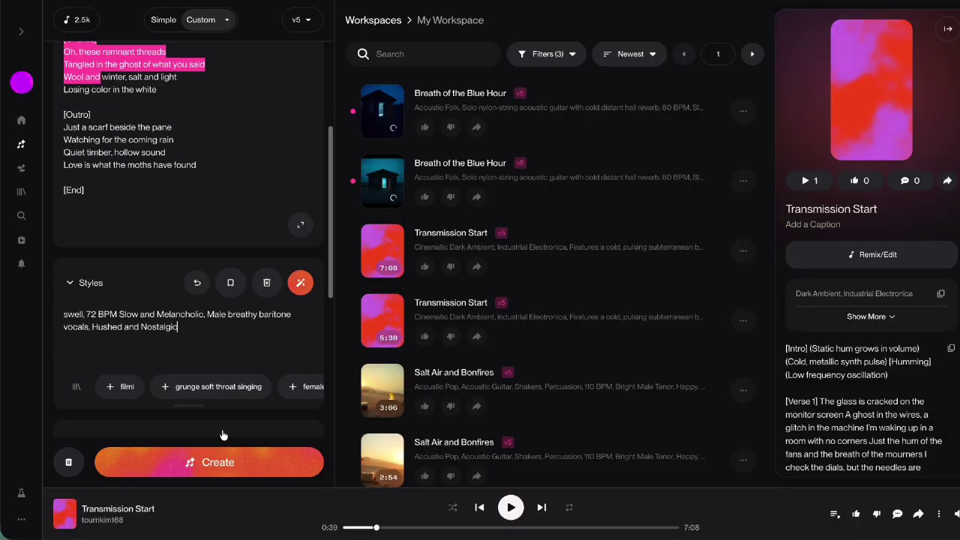
click(222, 461)
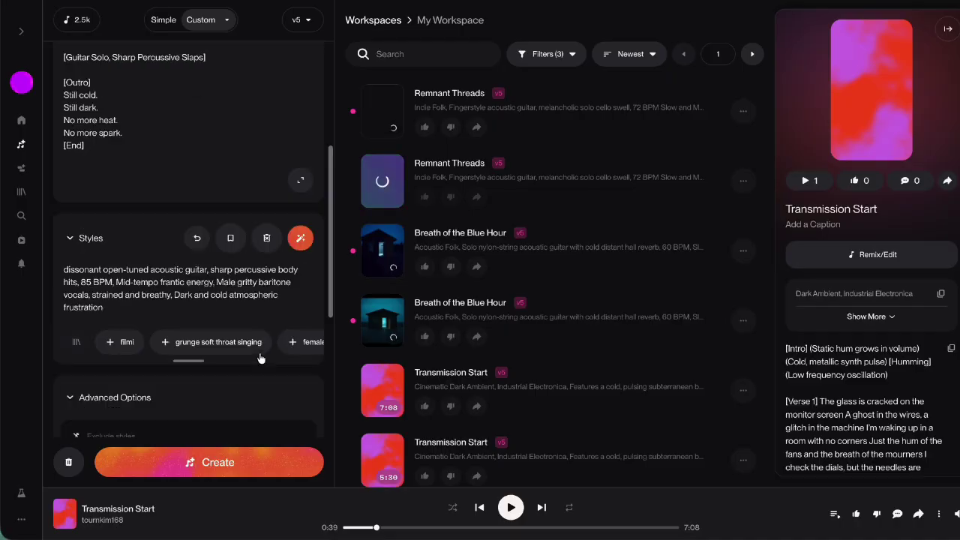
scroll(188, 248, down, 5)
click(218, 462)
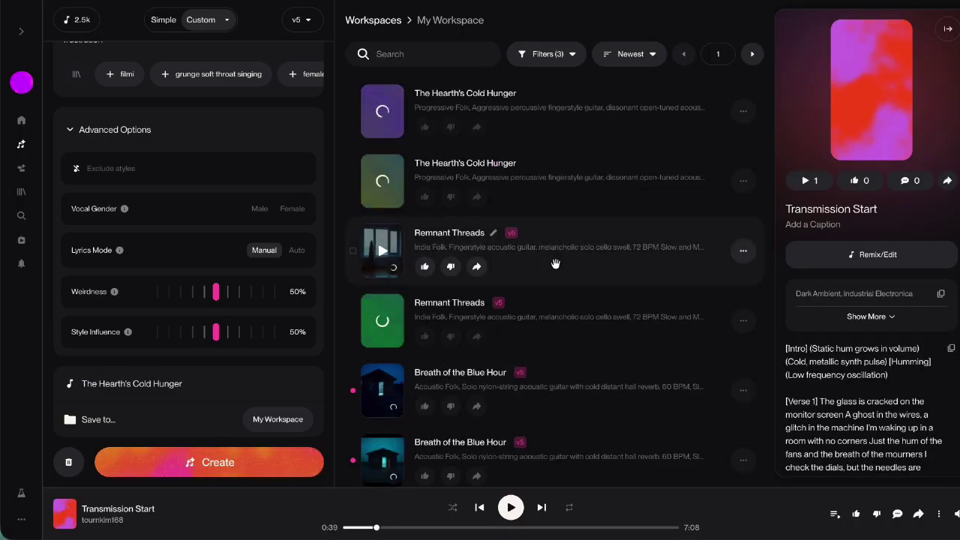
Check the album's remaining tracks in NexusCreator and look through the generated songs in the Suno workspace
scroll(555, 264, down, 2)
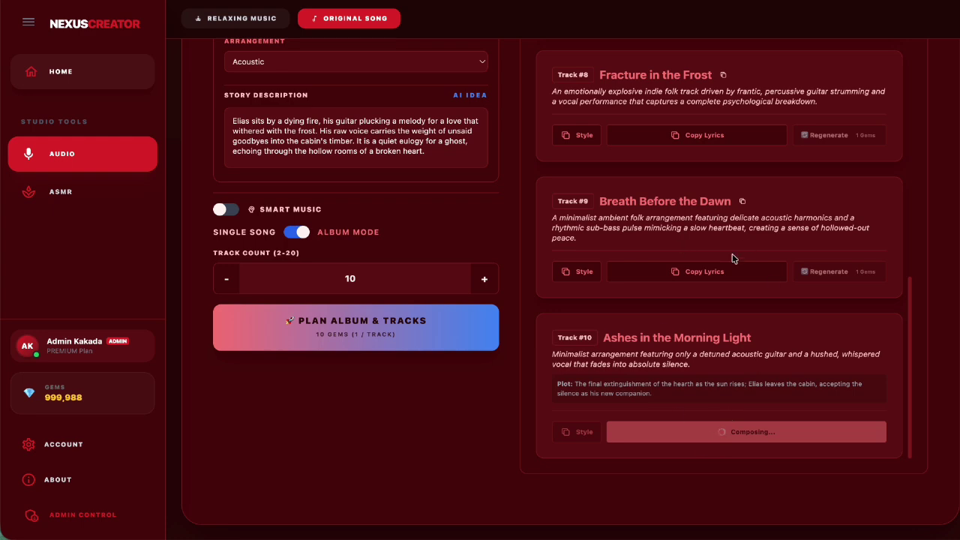
scroll(733, 259, up, 4)
scroll(733, 259, down, 4)
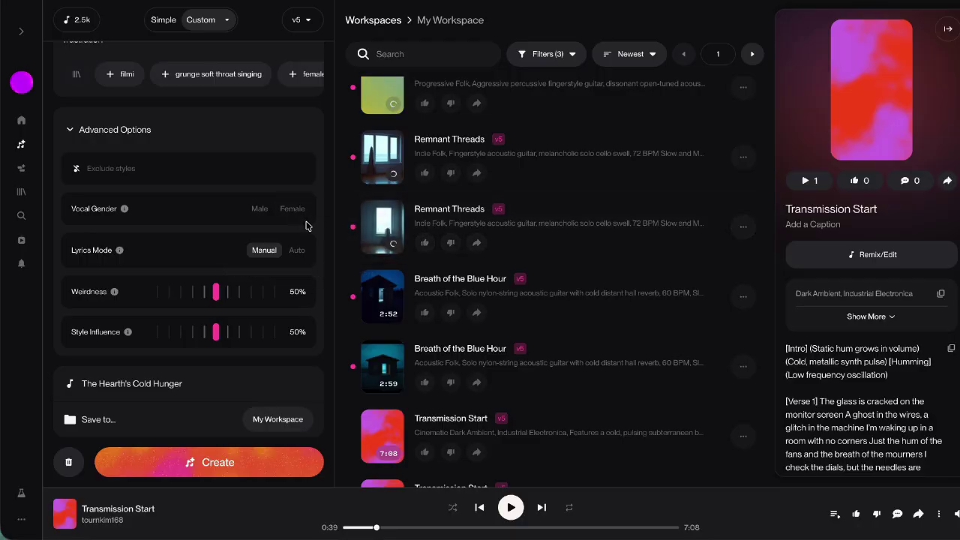
scroll(398, 281, down, 1)
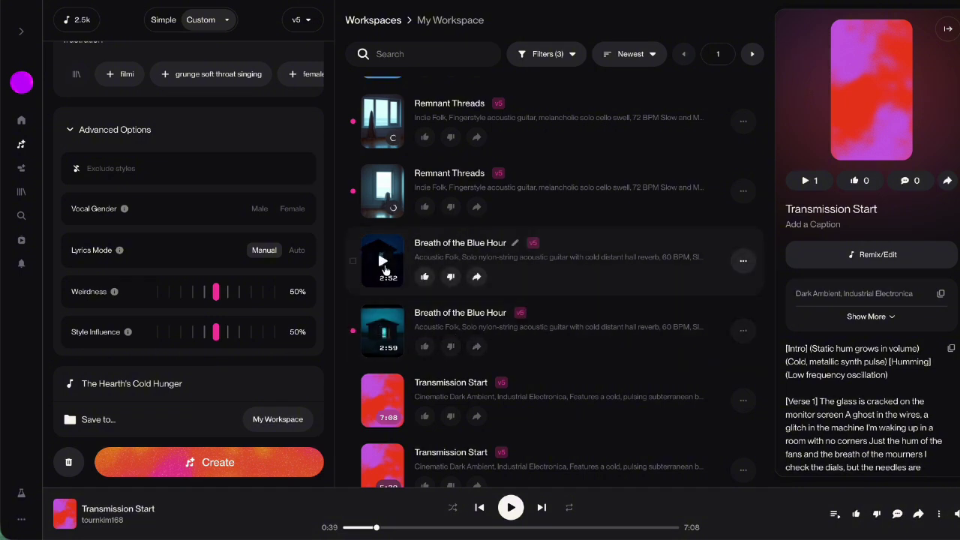
scroll(387, 264, up, 1)
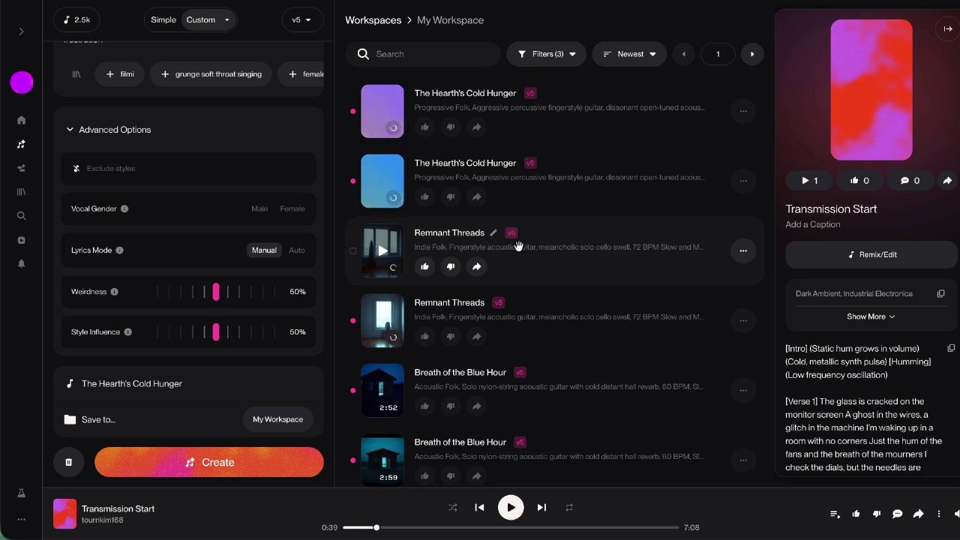
scroll(570, 293, down, 1)
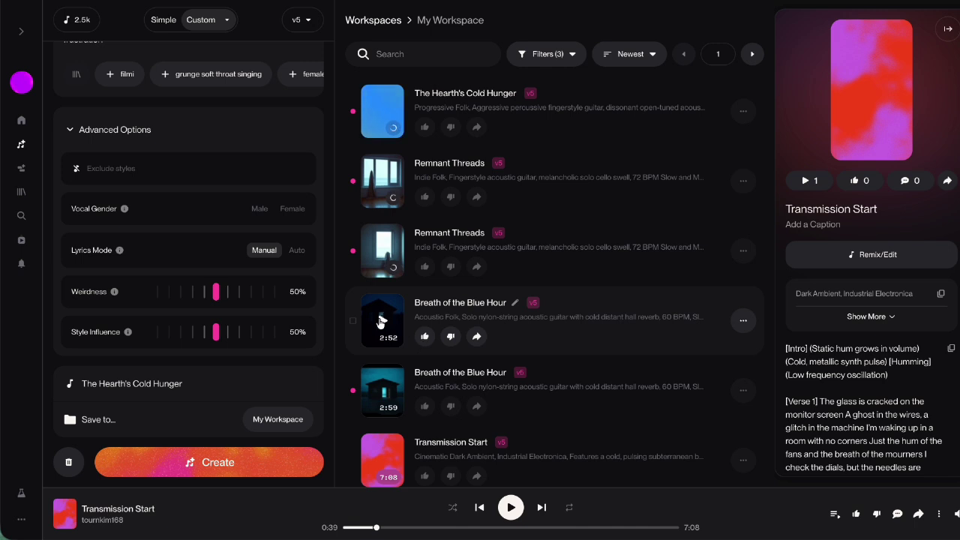
Try to download the 2:52 version of Breath of the Blue Hour as WAV audio
click(743, 321)
mouse_move(675, 467)
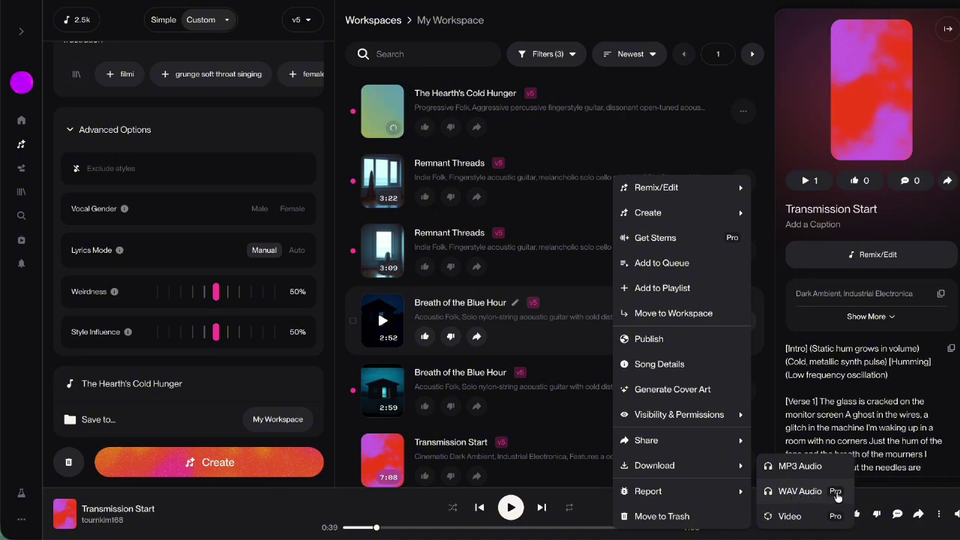
mouse_move(84, 26)
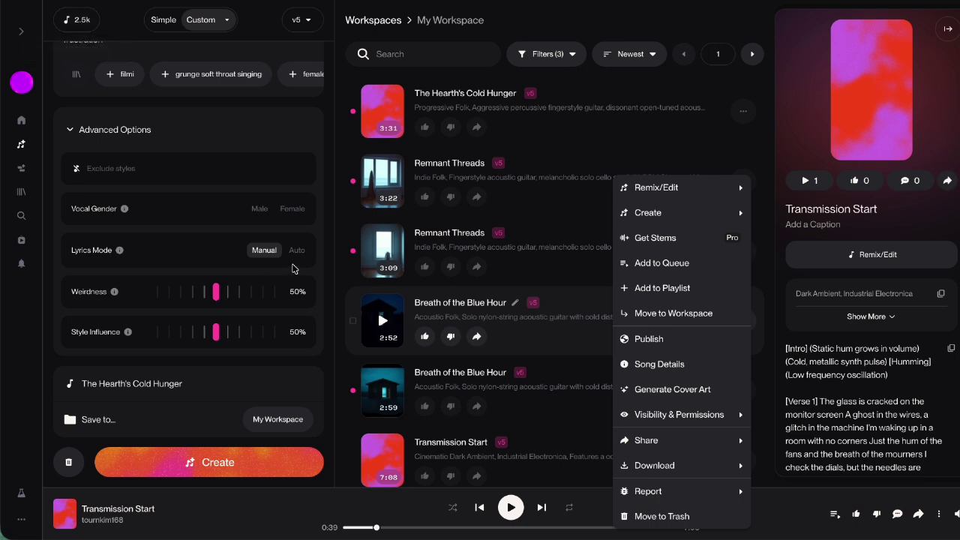
mouse_move(713, 477)
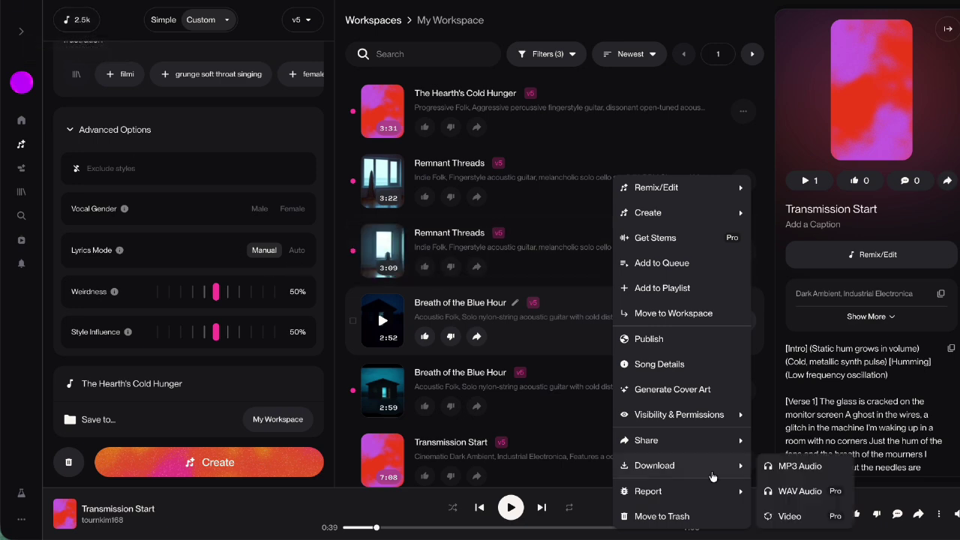
click(803, 497)
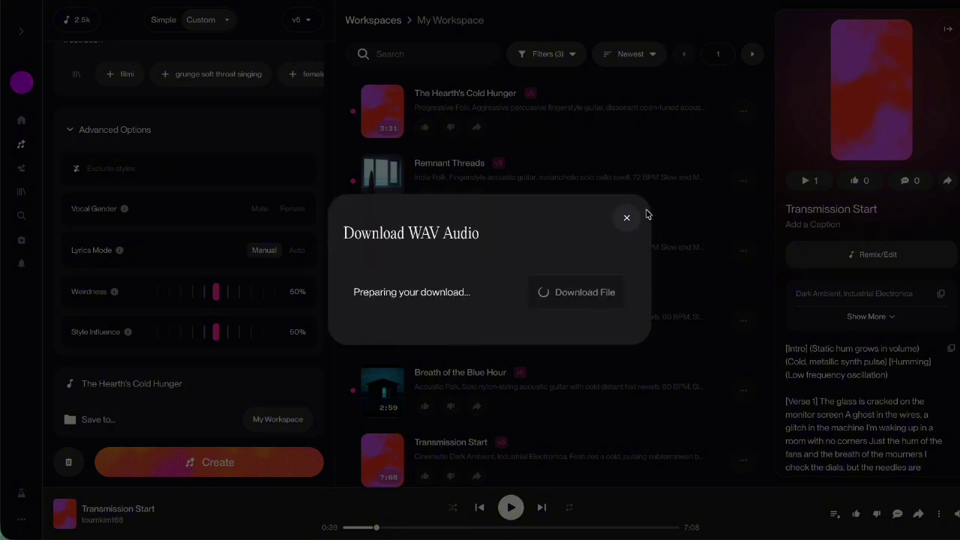
click(624, 218)
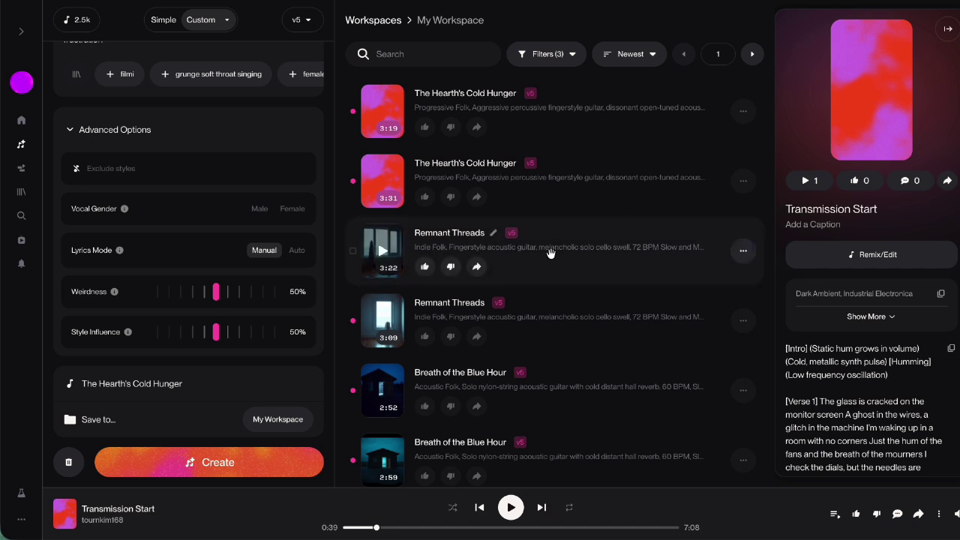
scroll(548, 251, down, 2)
scroll(549, 251, up, 2)
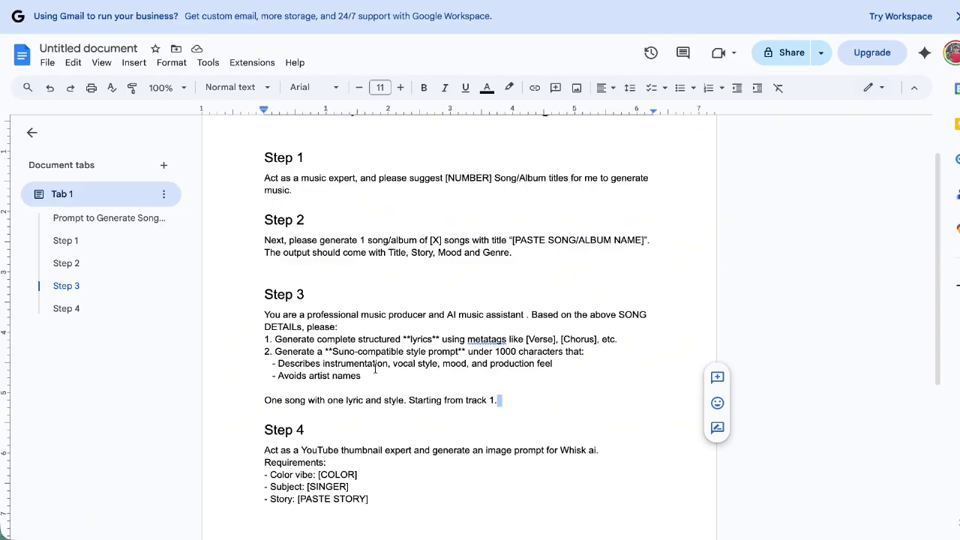
Copy the Step 4 thumbnail prompt from the Google Docs document into Gemini and remove its color vibe line
scroll(376, 367, down, 3)
drag(376, 381, 253, 339)
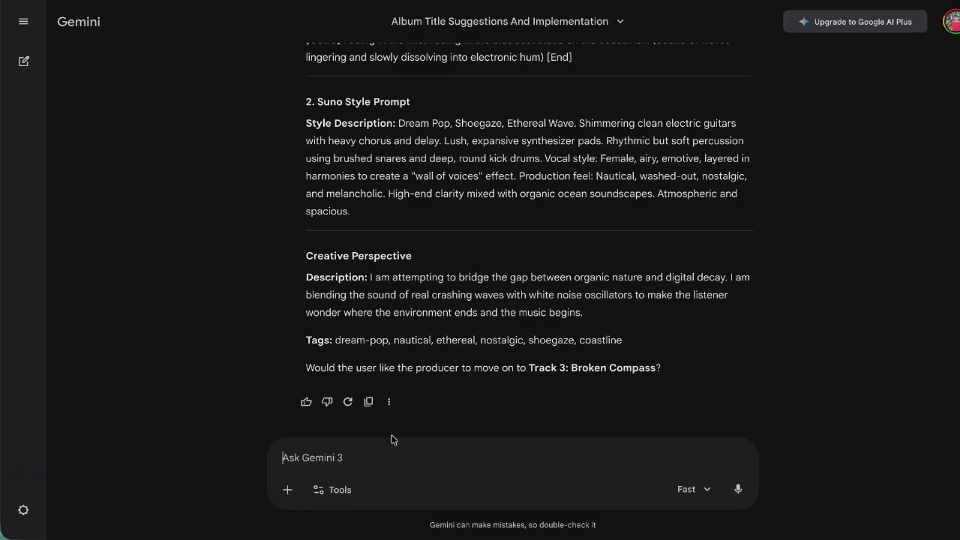
key(ctrl+v)
drag(343, 413, 402, 413)
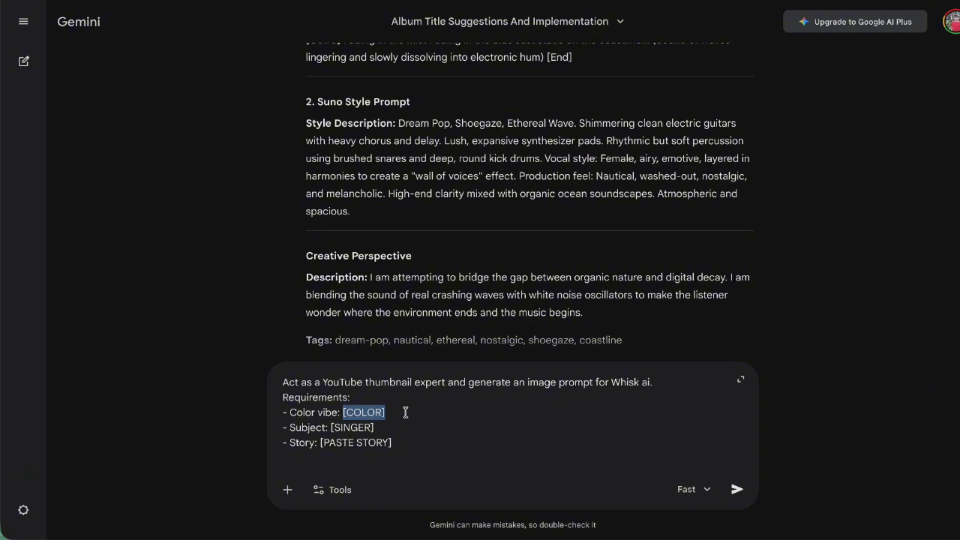
click(405, 413)
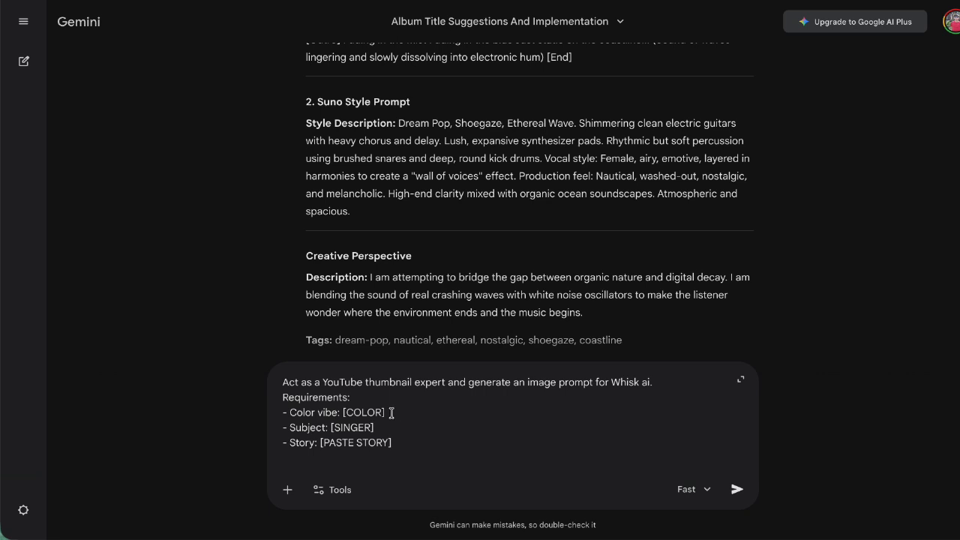
drag(392, 413, 272, 418)
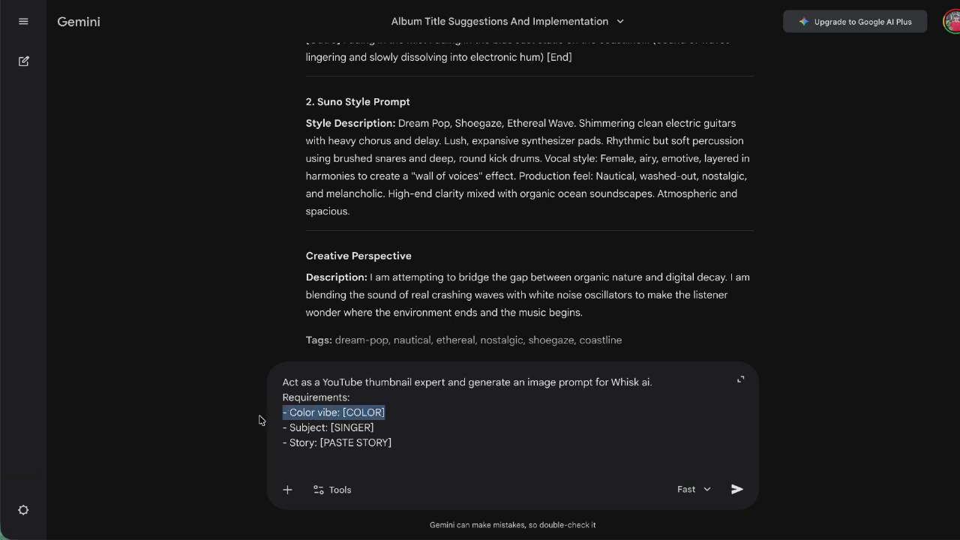
key(BackSpace)
key(BackSpace)
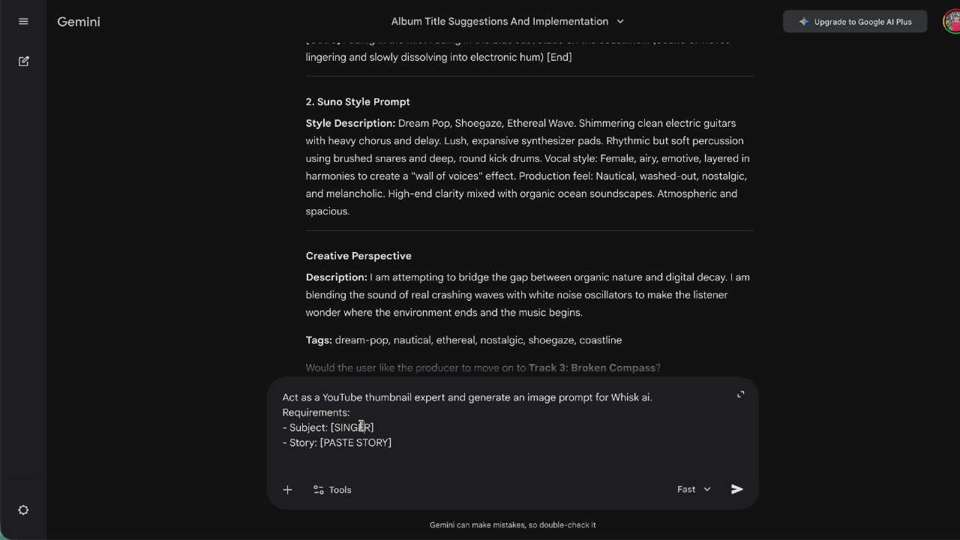
Replace the [SINGER] placeholder in the prompt's subject line with "Handsome male singer"
drag(392, 428, 330, 427)
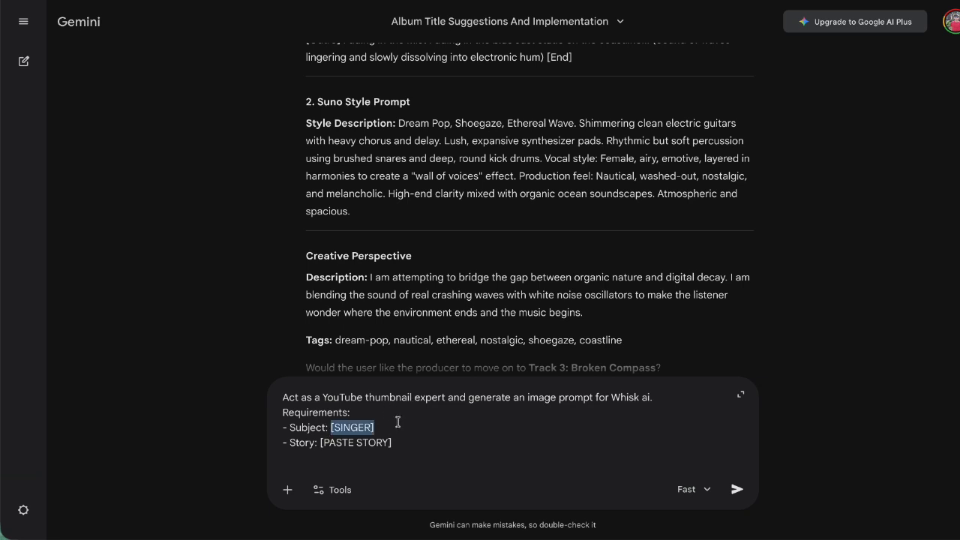
text(Hand)
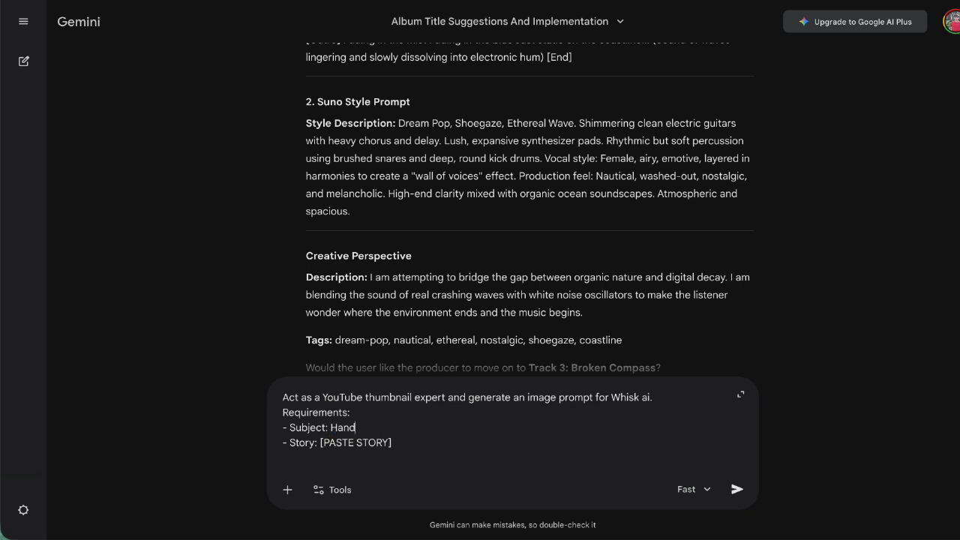
text(some male singer)
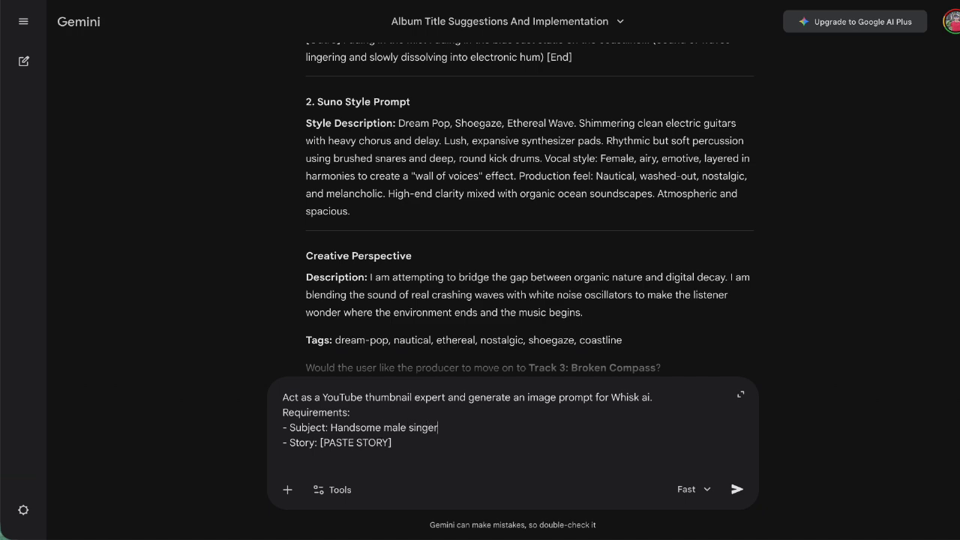
Copy the story description about Elias from NexusCreator and paste it over the [PASTE STORY] placeholder in the Gemini prompt
drag(404, 443, 321, 444)
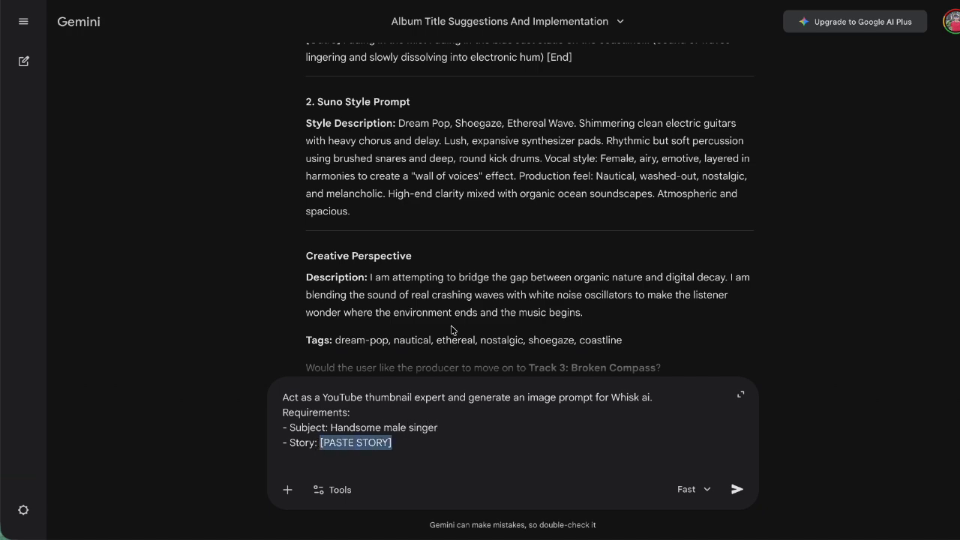
scroll(462, 284, up, 15)
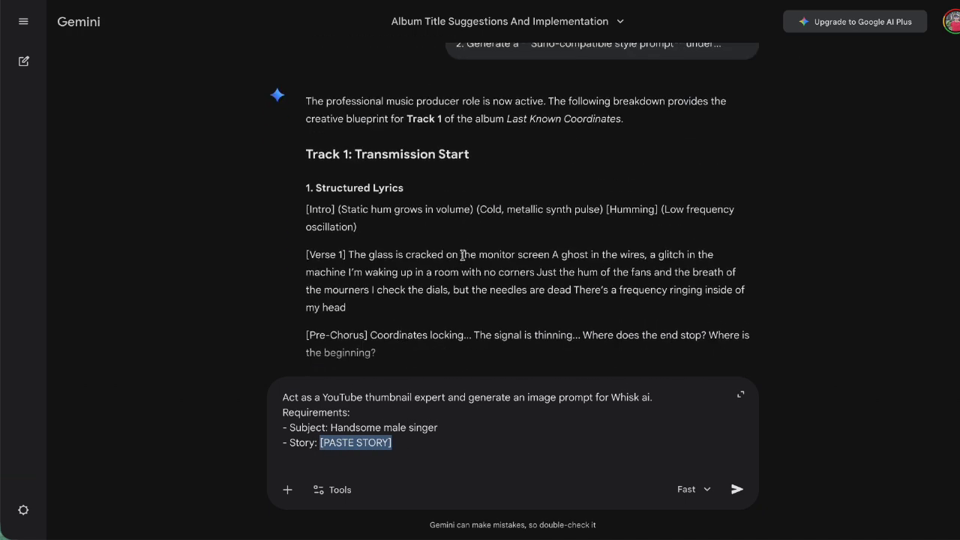
scroll(463, 255, down, 20)
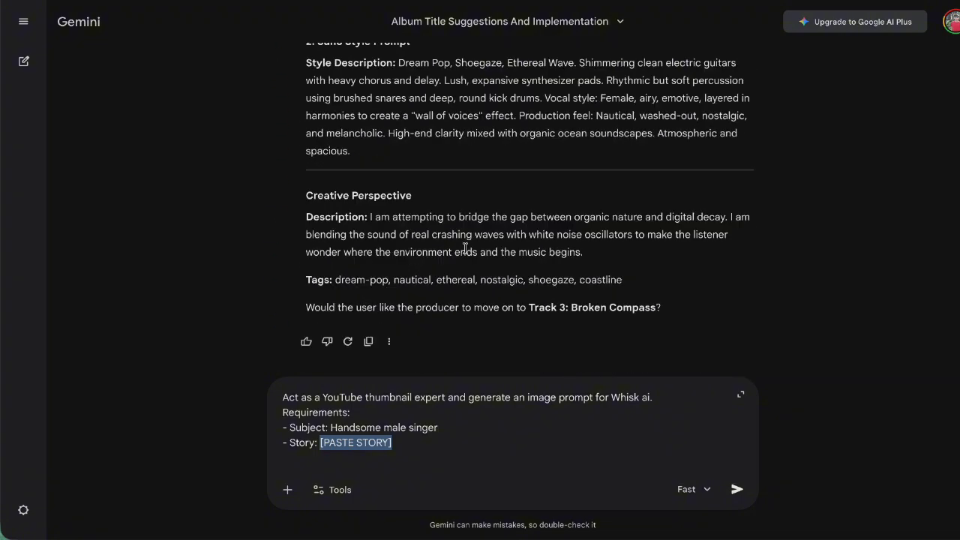
scroll(466, 244, up, 12)
scroll(445, 202, down, 3)
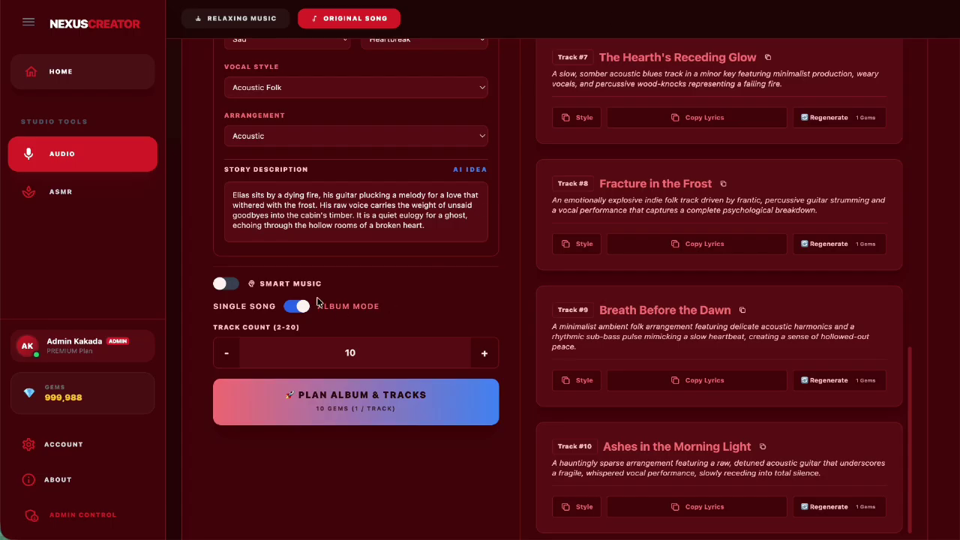
triple_click(439, 232)
key(ctrl+c)
drag(439, 230, 235, 195)
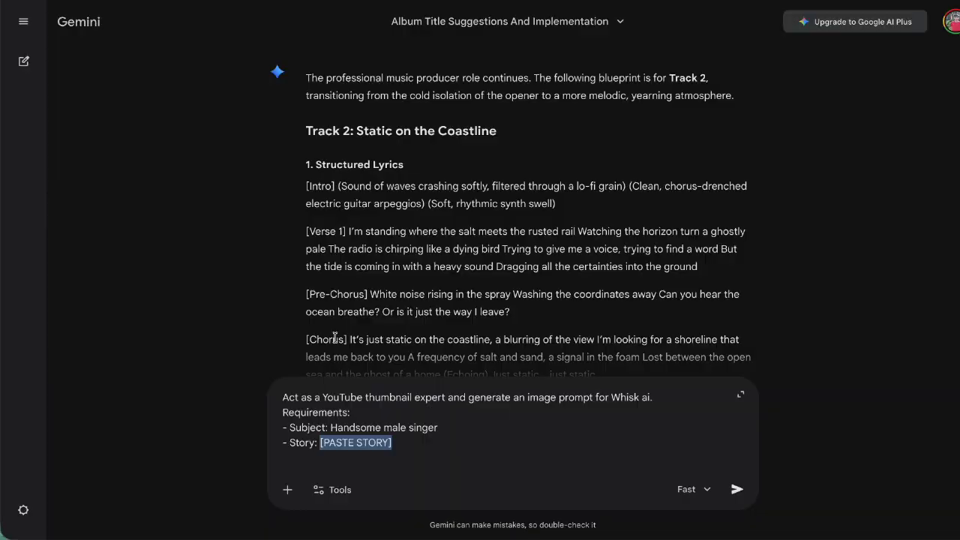
key(ctrl+v)
Move the completed thumbnail prompt into a new Gemini chat and send it
drag(622, 444, 349, 381)
key(ctrl+a)
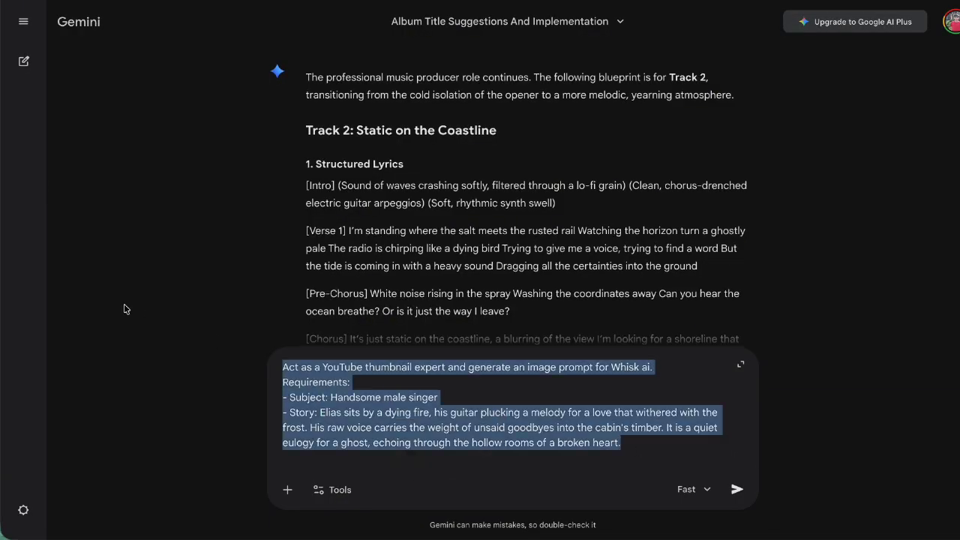
key(ctrl+c)
click(23, 61)
key(ctrl+v)
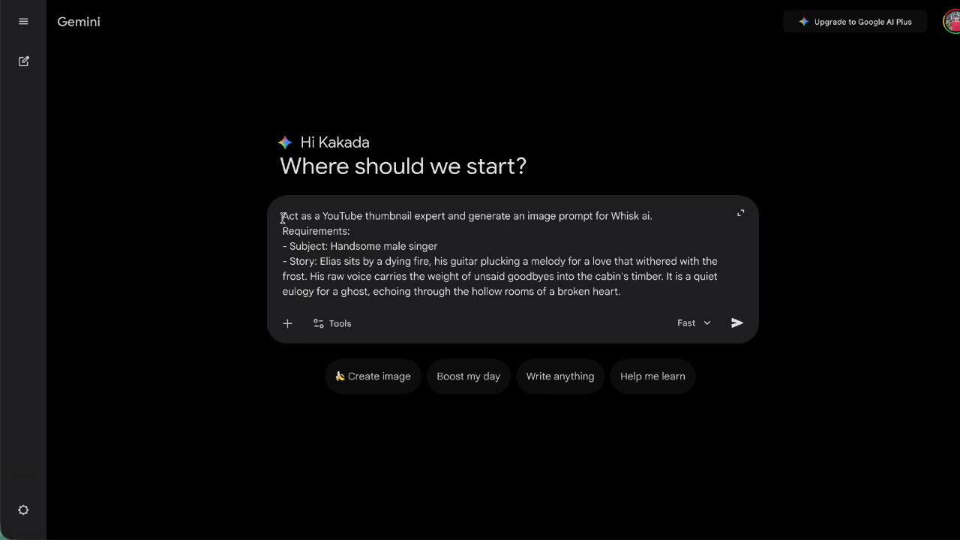
drag(282, 217, 643, 296)
click(545, 242)
click(573, 217)
click(736, 323)
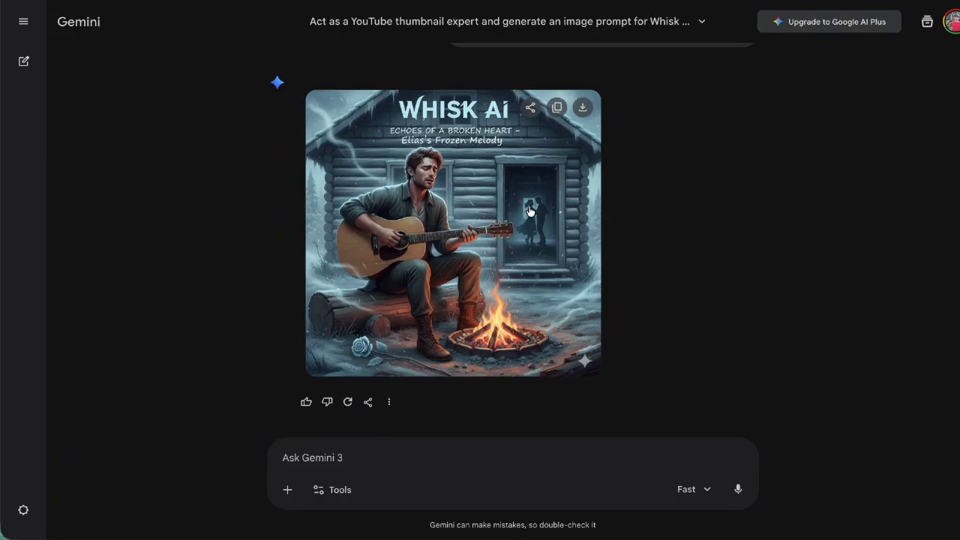
Copy the revised Step 4 prompt, ending in "Don't generate image, please write only prompt.", from Google Docs and send it in Gemini
scroll(531, 210, up, 3)
click(736, 78)
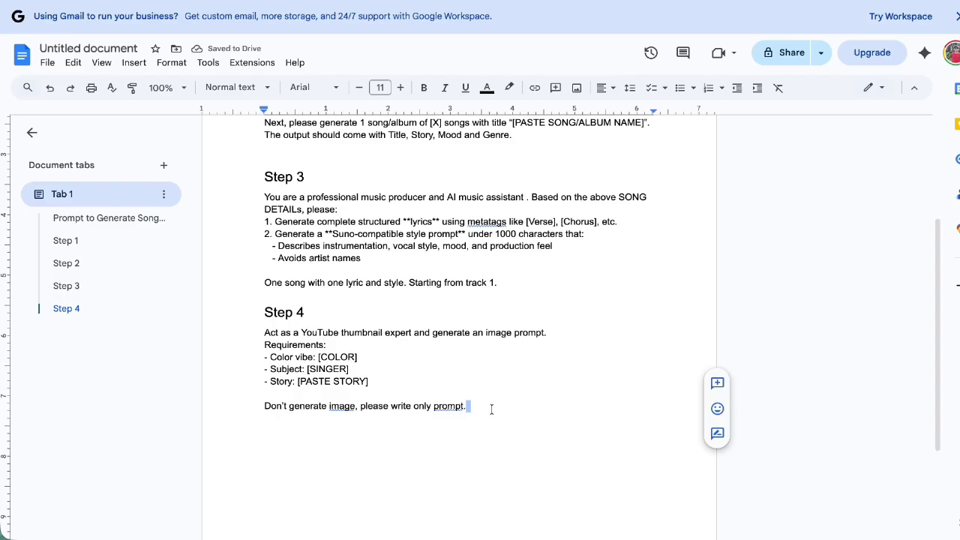
click(489, 408)
drag(489, 409, 263, 335)
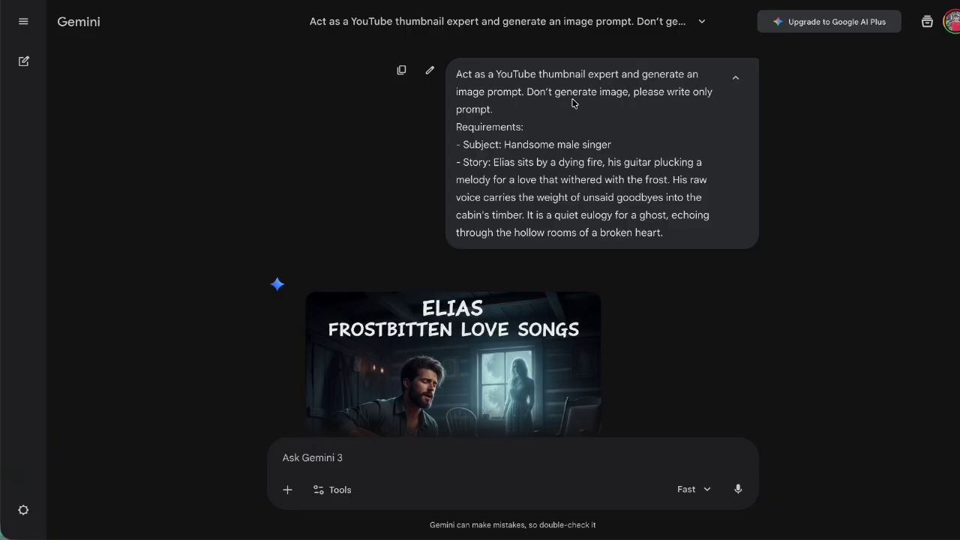
click(384, 451)
key(ctrl+v)
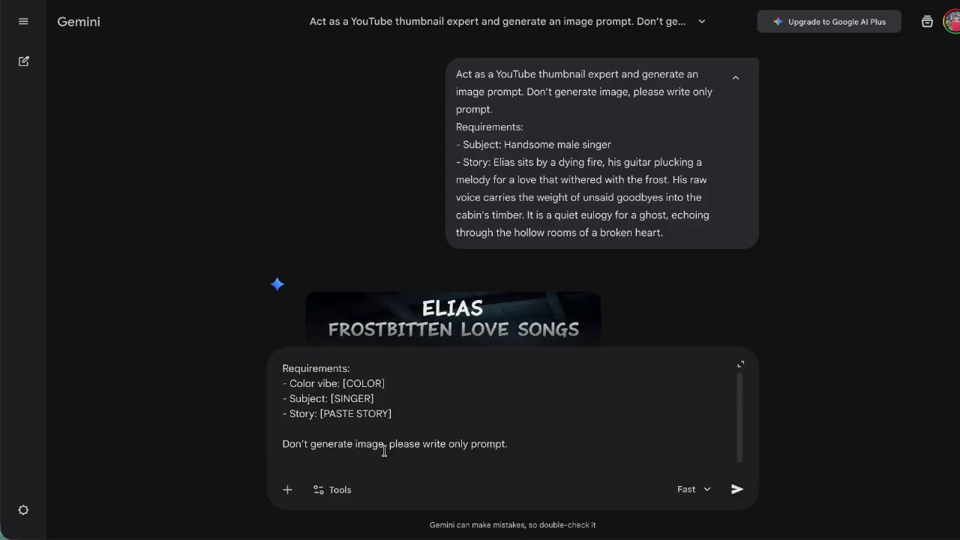
key(Return)
Copy the whole image generation prompt from Gemini's thumbnail concept answer
scroll(334, 217, down, 2)
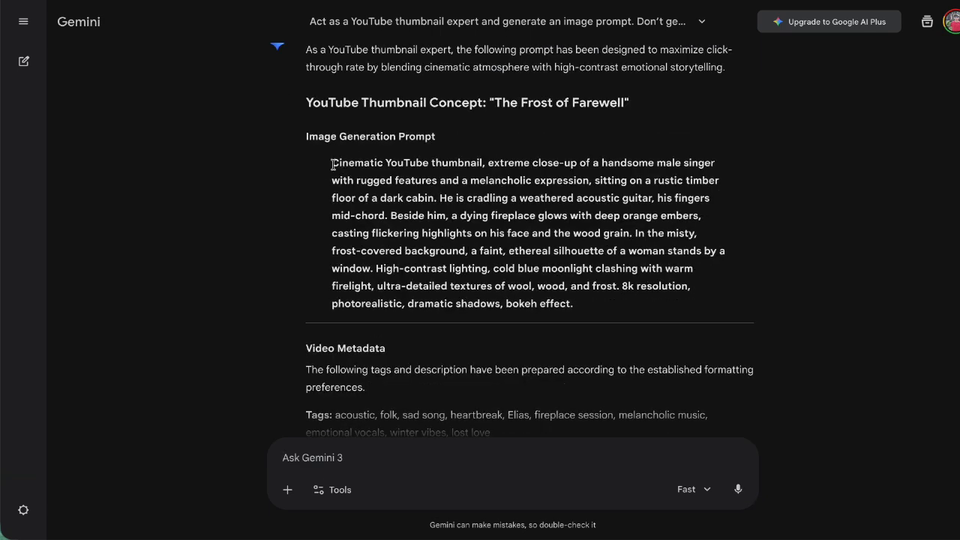
drag(334, 164, 577, 303)
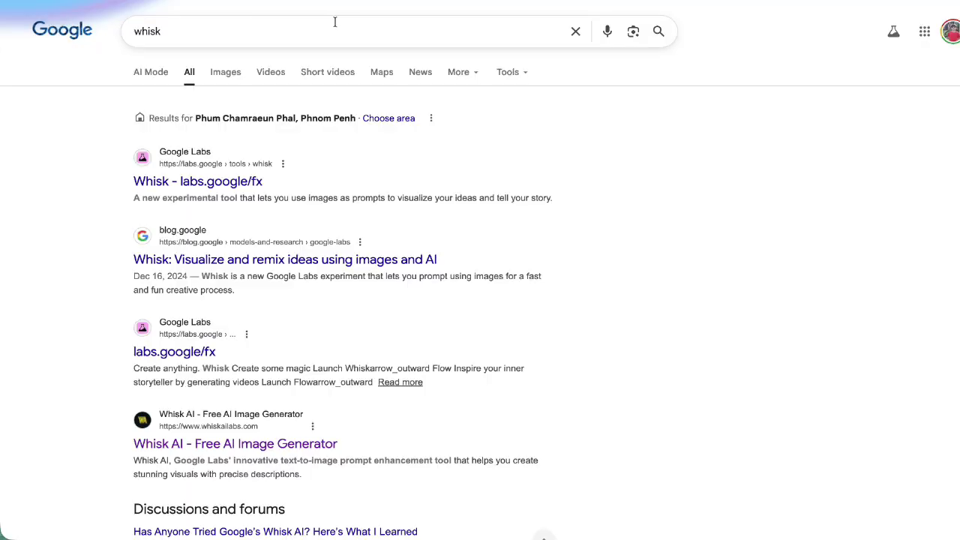
Open Whisk on labs.google/fx from the search results and enter the image generation tool
drag(212, 27, 49, 29)
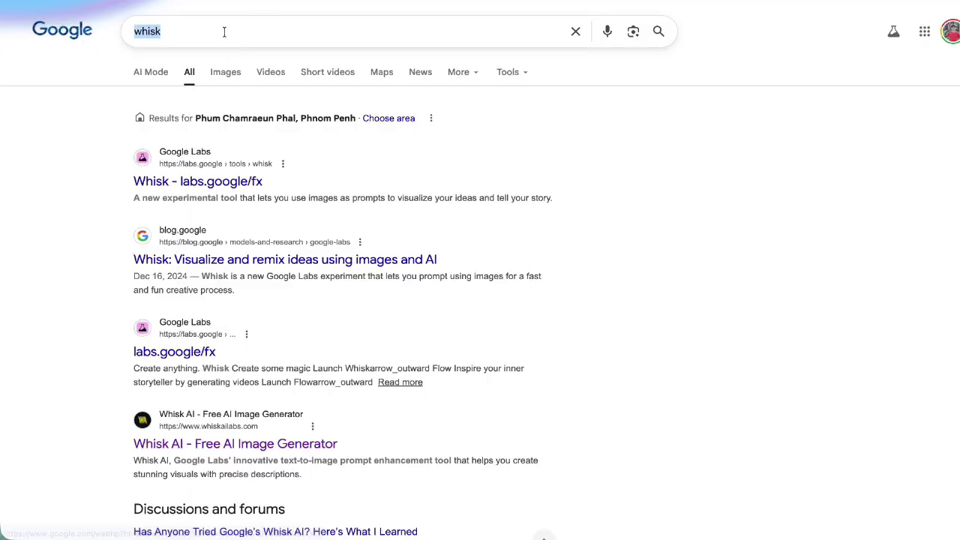
click(174, 166)
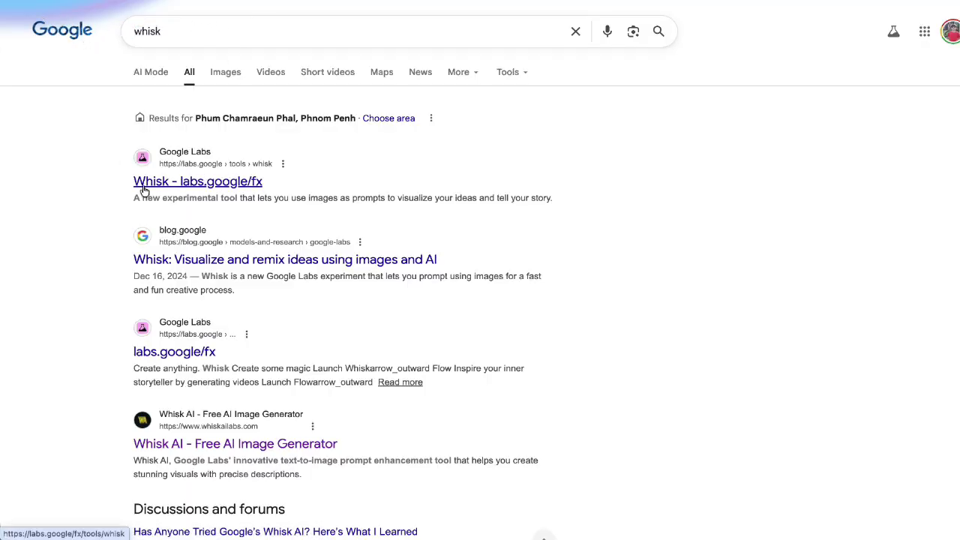
click(247, 184)
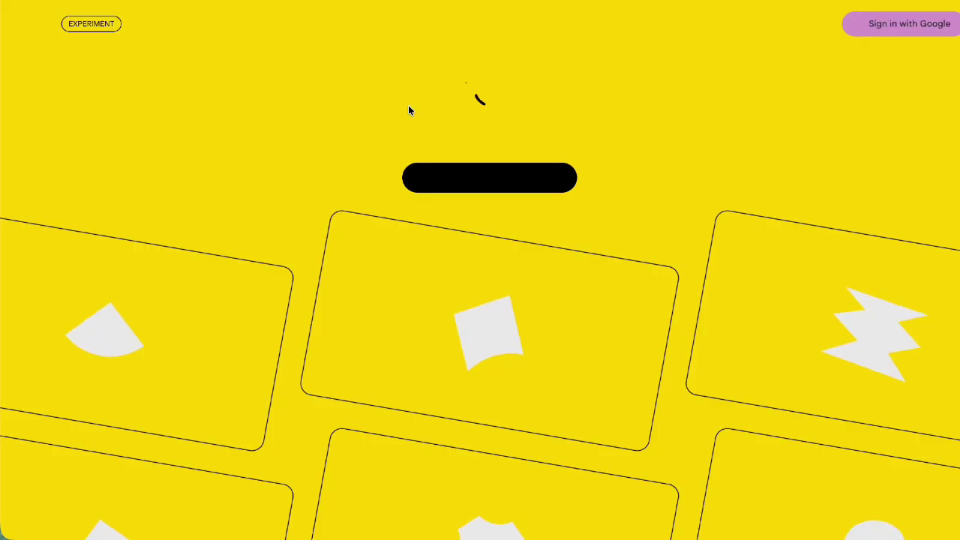
click(547, 172)
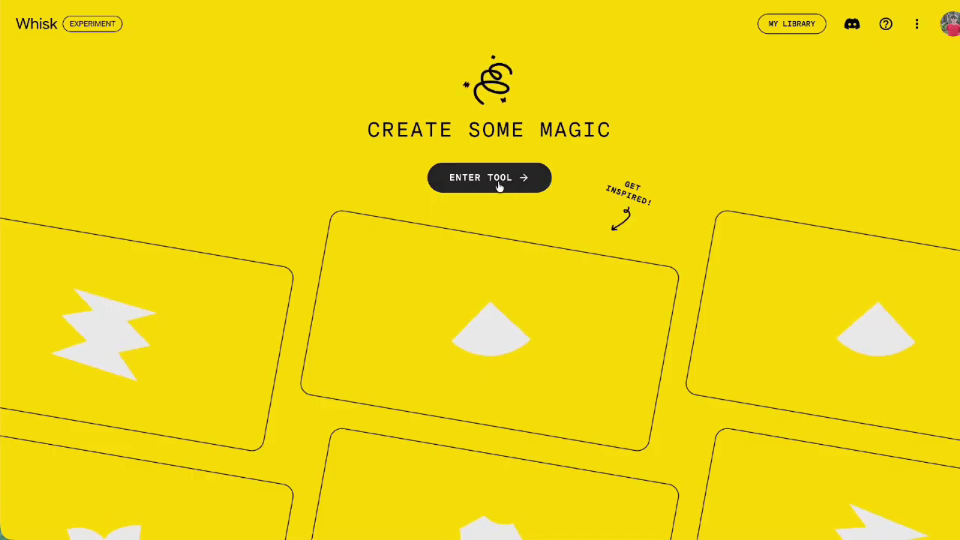
click(499, 185)
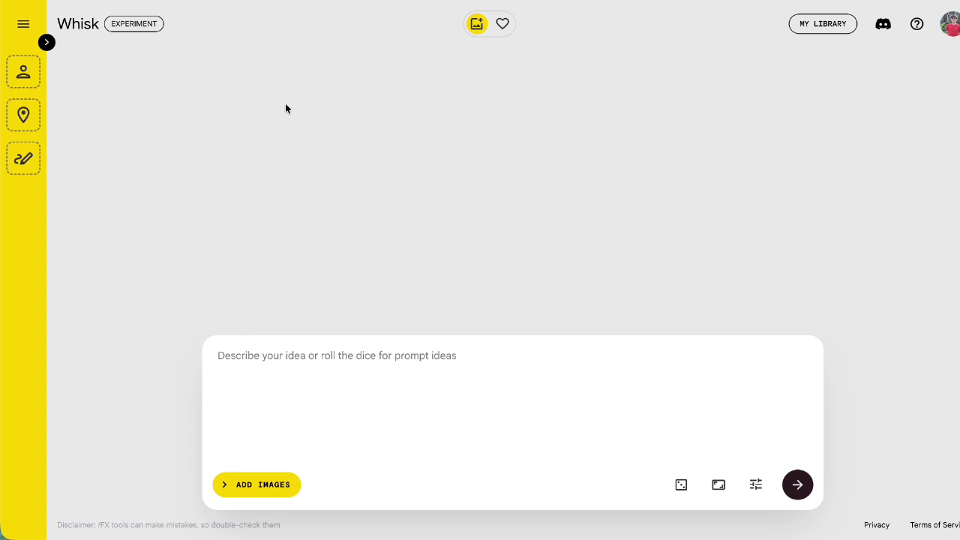
Generate images in Whisk from the pasted cinematic thumbnail prompt and download the second image
click(947, 29)
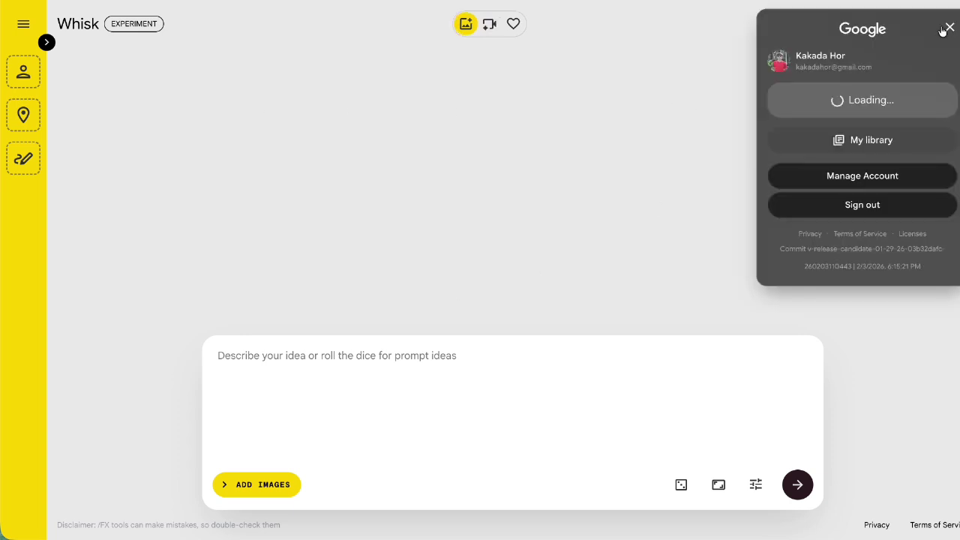
click(450, 357)
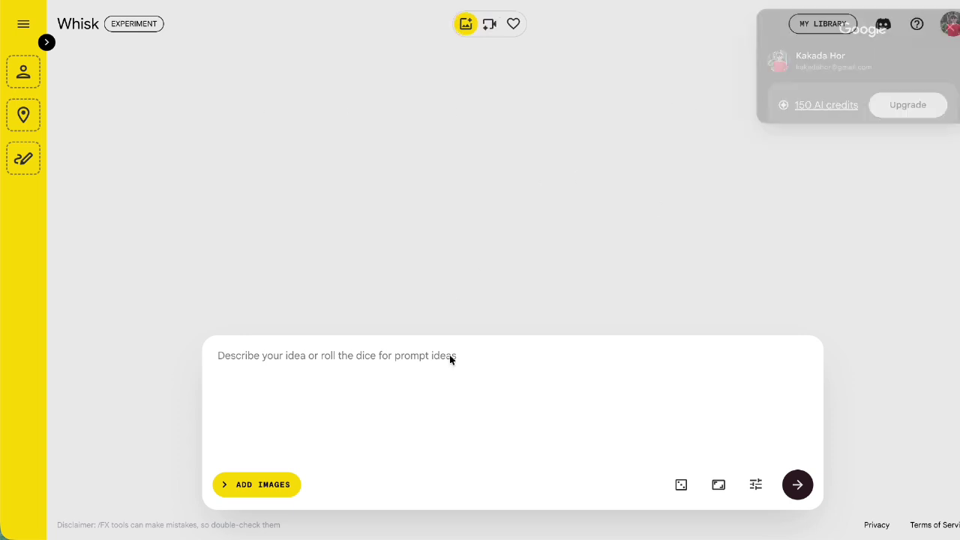
key(ctrl+v)
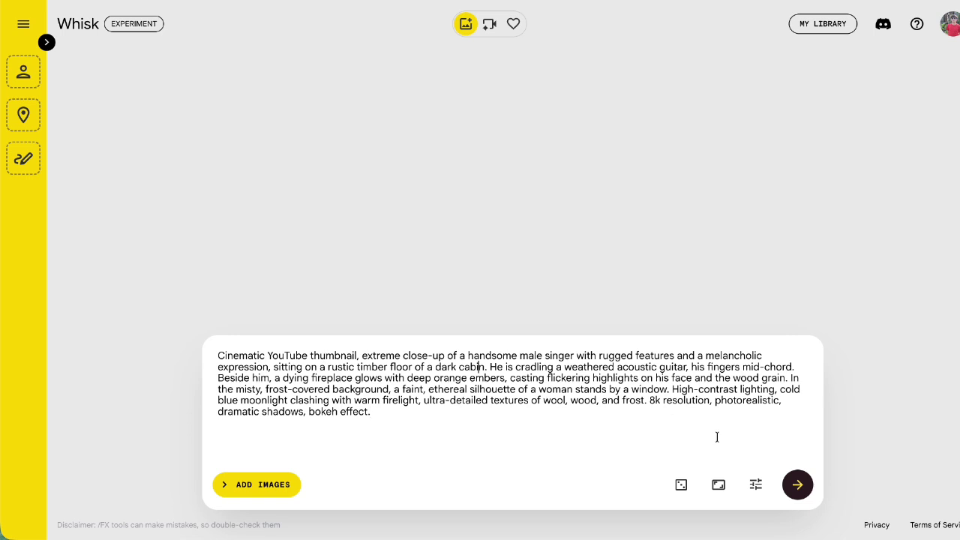
click(797, 485)
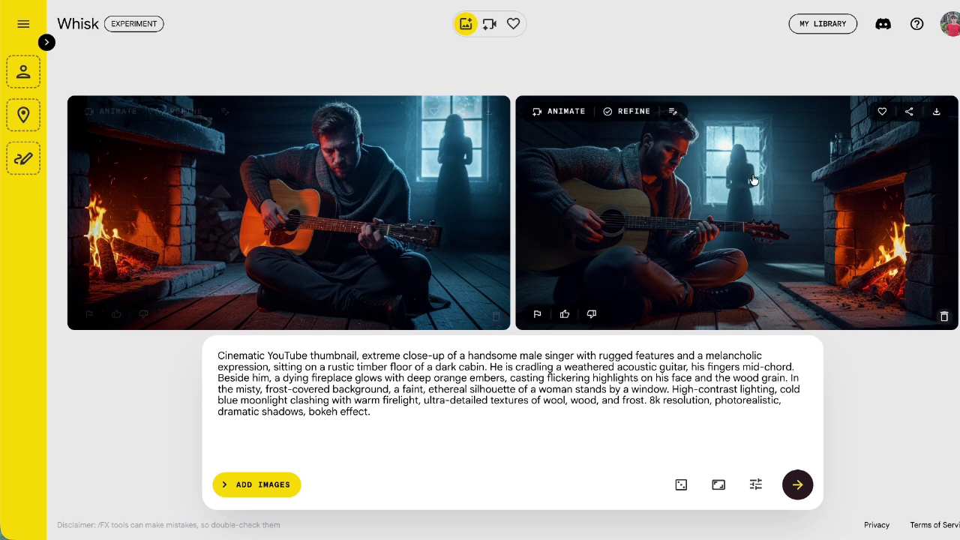
click(937, 111)
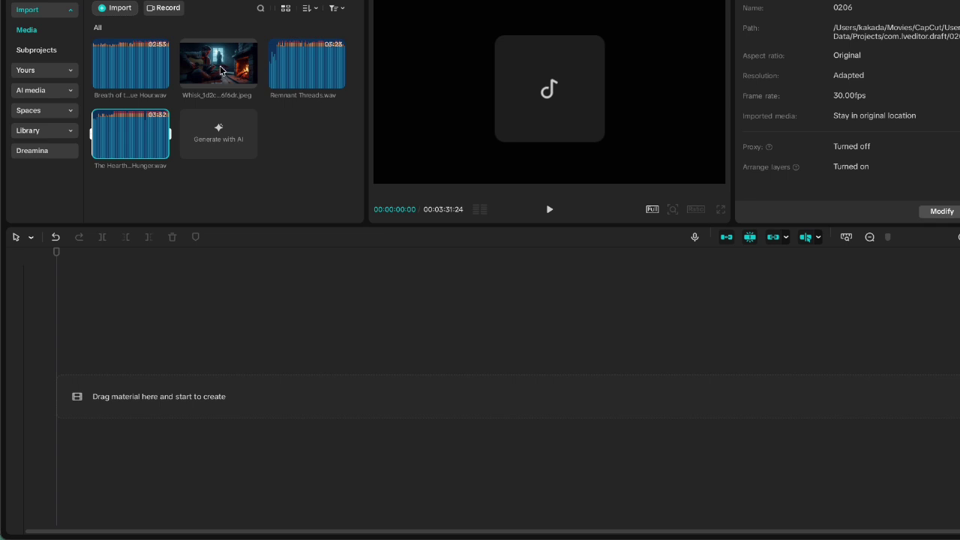
In CapCut, place the Whisk image on the timeline with Breath of the Blue Hour, The Hearth's Cold Hunger and Remnant Threads beneath it
drag(220, 70, 119, 388)
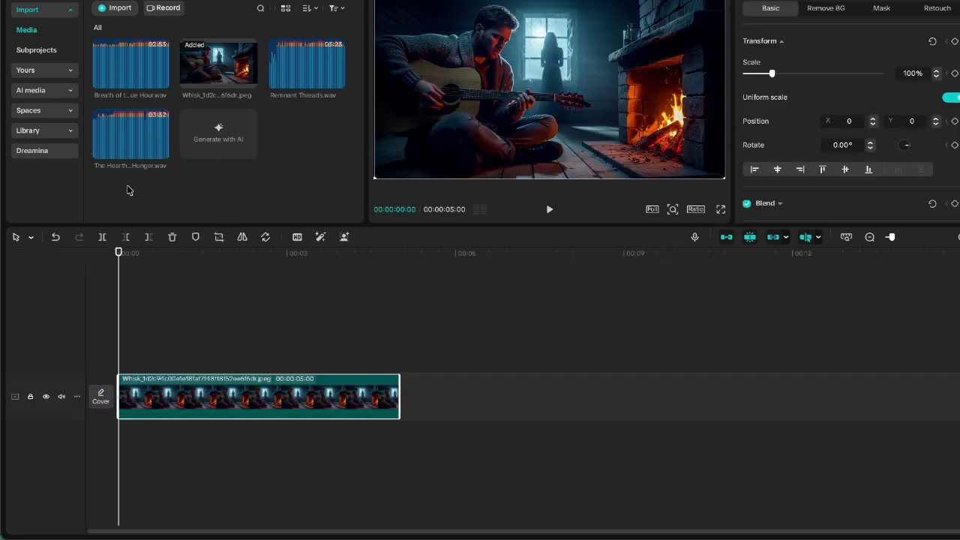
drag(142, 71, 172, 451)
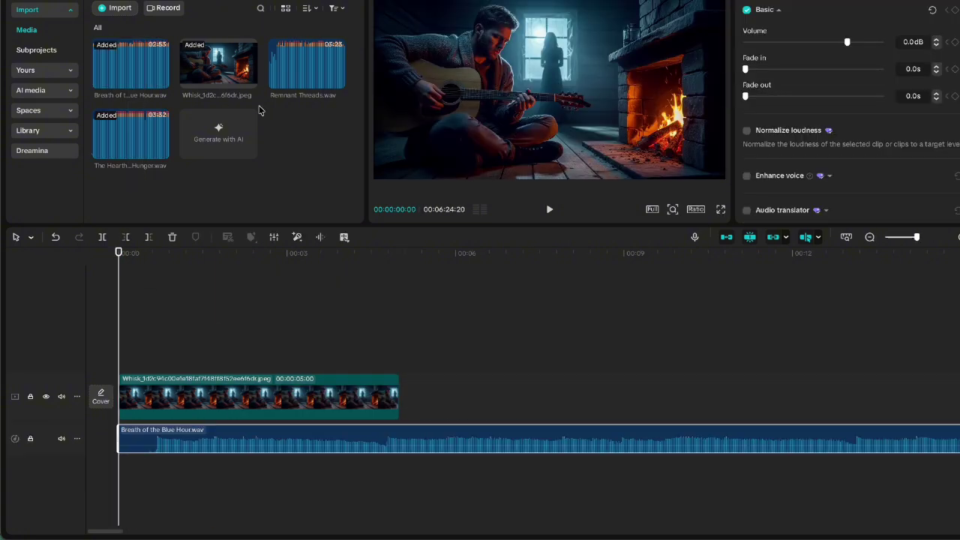
drag(308, 68, 405, 446)
Extend the Whisk image clip to 00:09:47:01 so it spans all three songs
click(125, 396)
drag(129, 397, 448, 398)
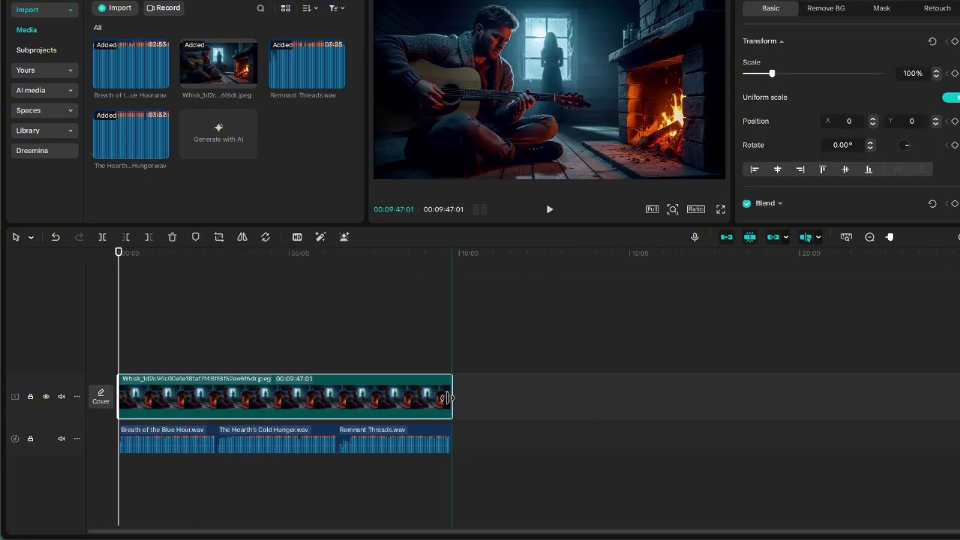
scroll(266, 392, up, 5)
scroll(266, 392, down, 4)
Add a default text reading "1. Breath of the Blue Hour" at the video's start and scale it to 41%
click(94, 0)
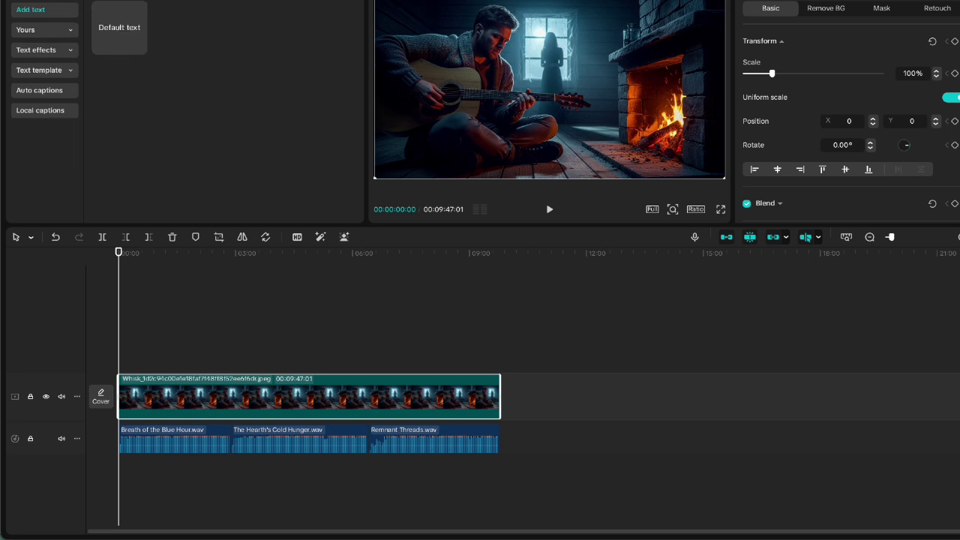
click(137, 43)
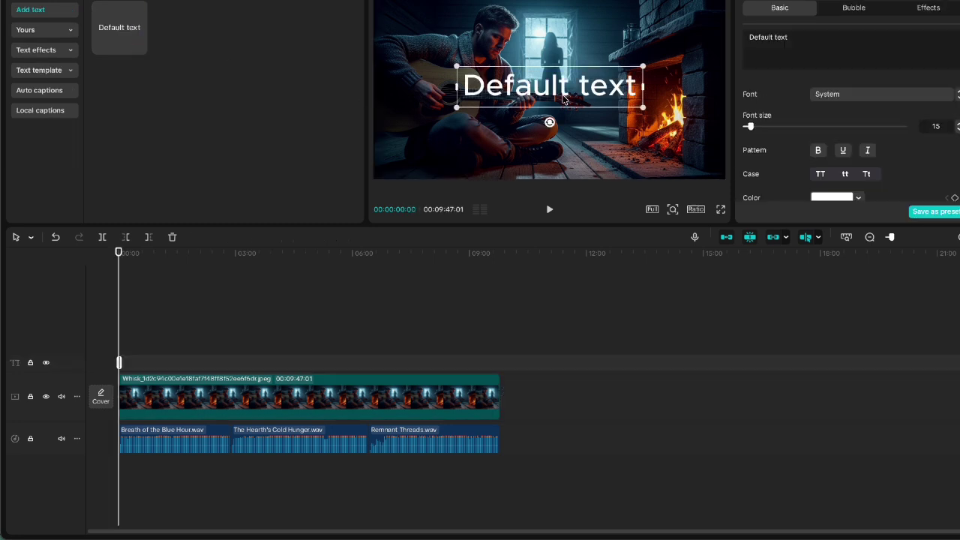
double_click(564, 98)
text(1.)
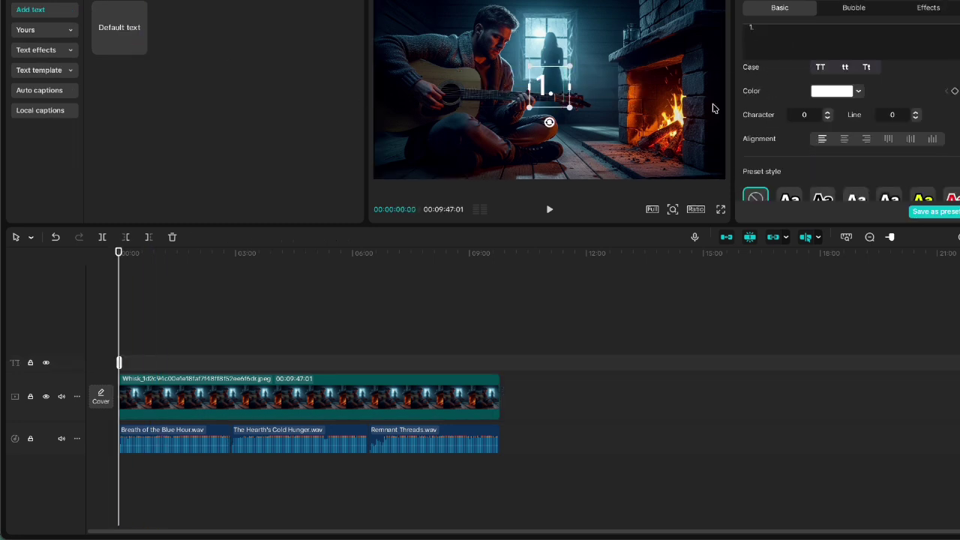
text(Breath of the Blue Hour)
scroll(812, 118, down, 3)
drag(784, 106, 756, 106)
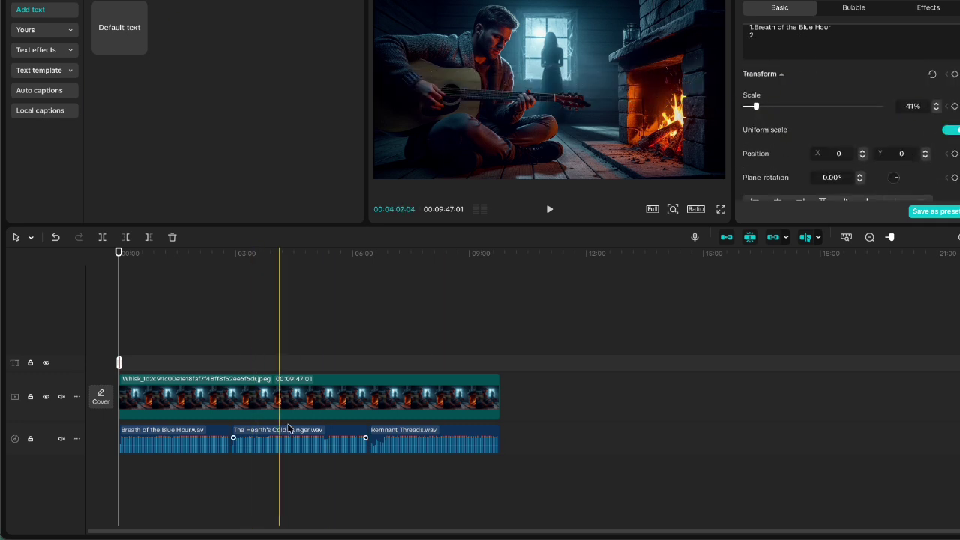
Add the lines "2. The Hearth's Cold Hunger" and "3. Remnant Threads" to the text and move the song list above the fireplace
key(Return)
text(2.  The Hearth's Cold Hunger)
key(Down)
key(BackSpace)
key(Down)
key(Return)
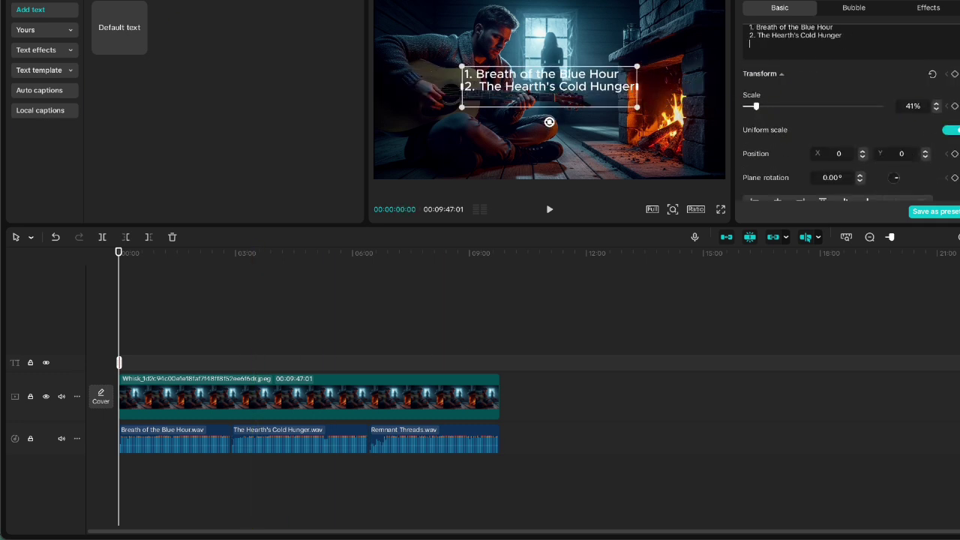
text(3.)
text(Remnant Threads)
drag(557, 96, 636, 54)
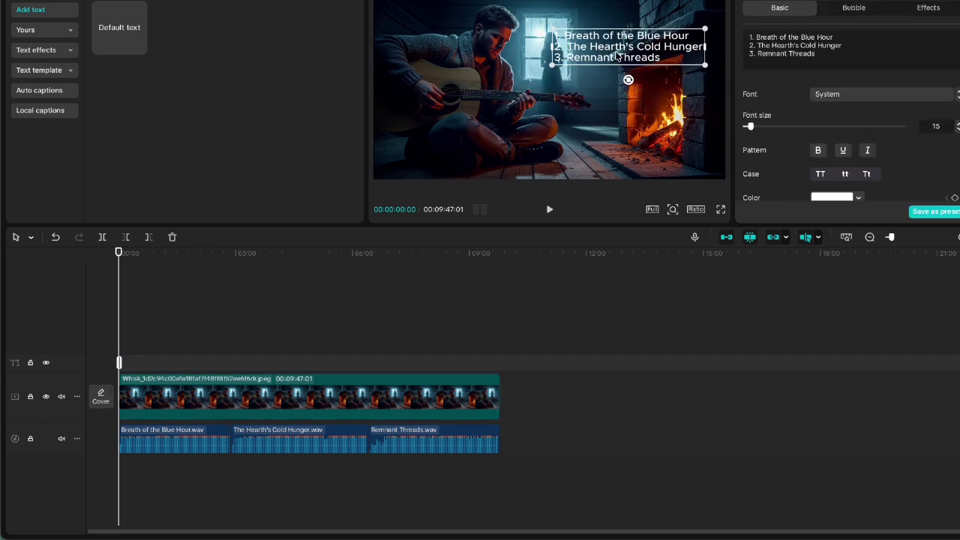
Set the song list's font to Solid and give it a black shadow with 33% opacity and 34% blurriness
click(619, 57)
click(838, 96)
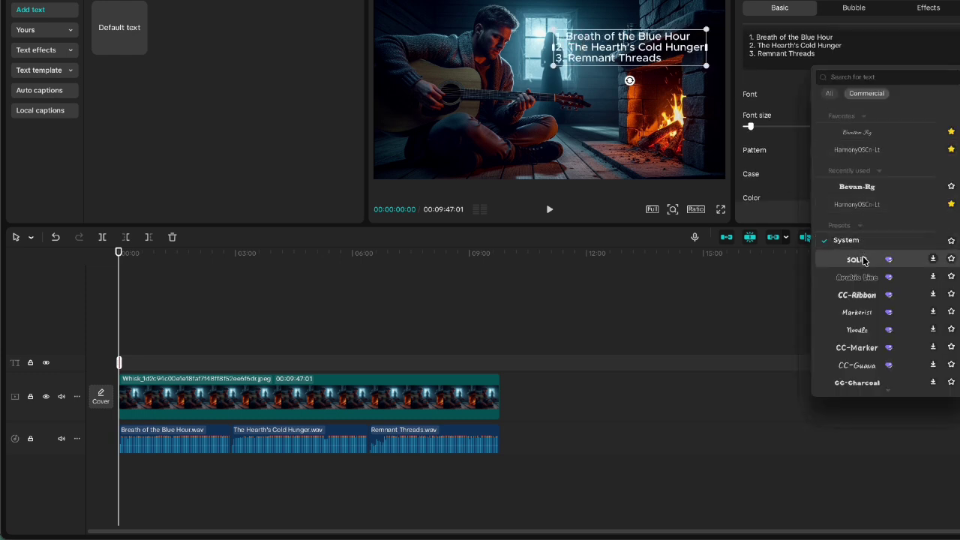
click(856, 258)
scroll(797, 167, down, 5)
scroll(825, 159, down, 2)
click(791, 136)
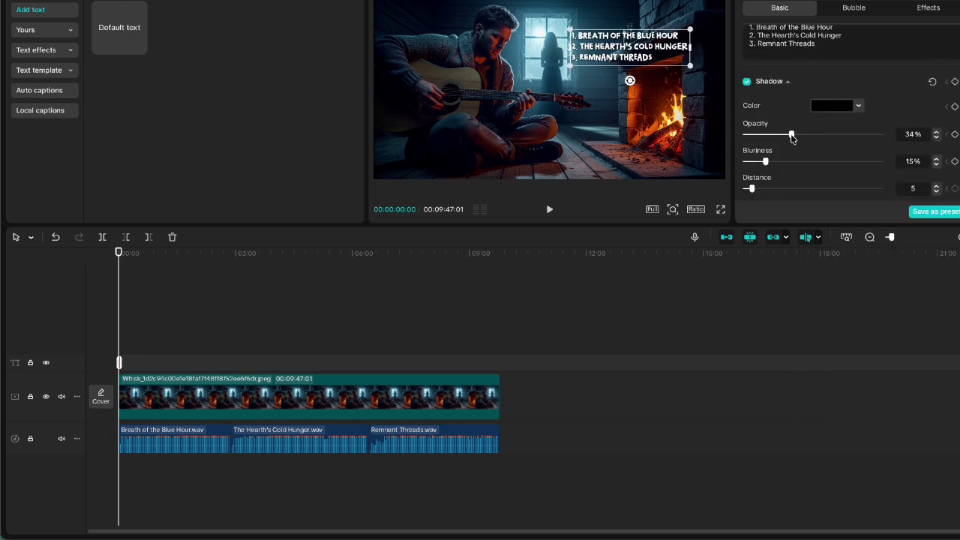
Reposition the song list slightly in the picture, between the window and the upper part of the fireplace
drag(657, 56, 650, 53)
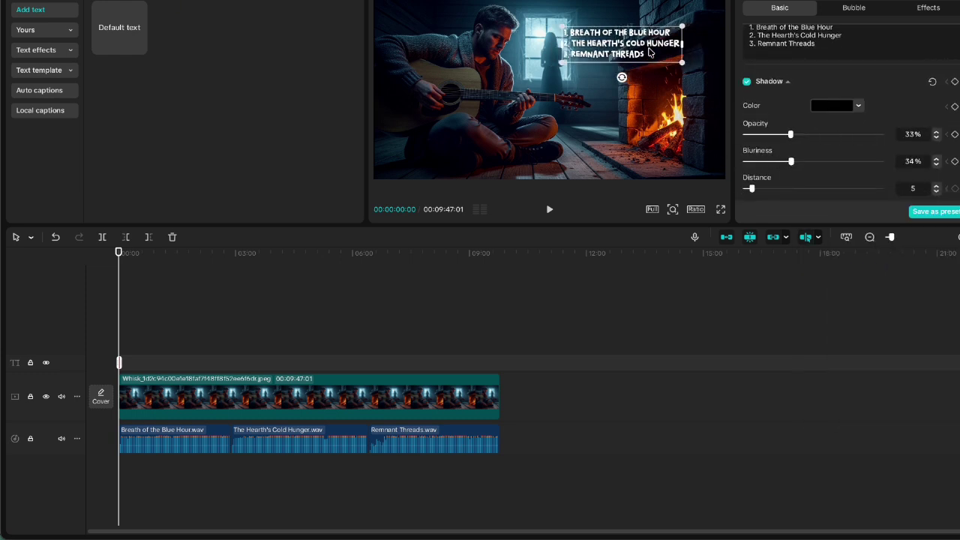
click(640, 116)
click(612, 41)
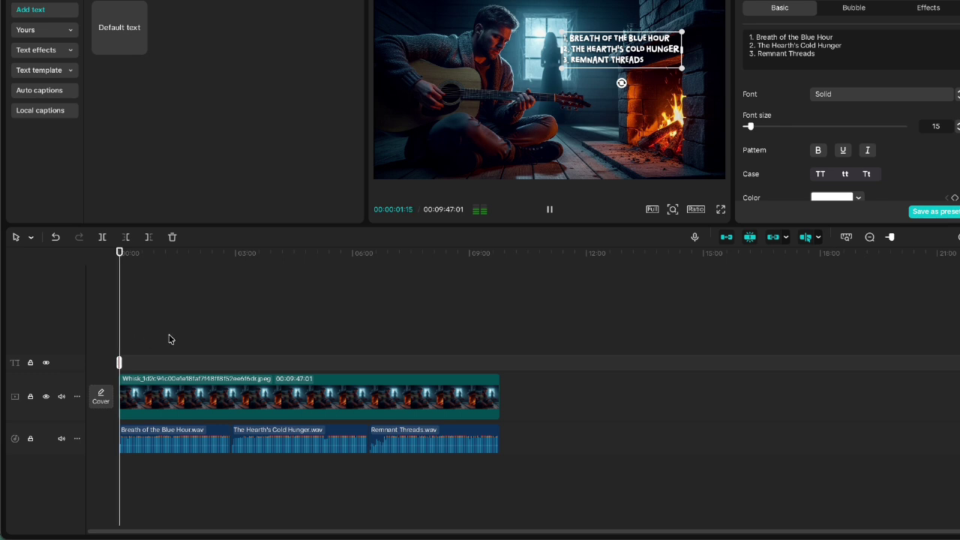
Extend the song list's text clip to the end of the image clip and preview it at several points
drag(121, 363, 121, 363)
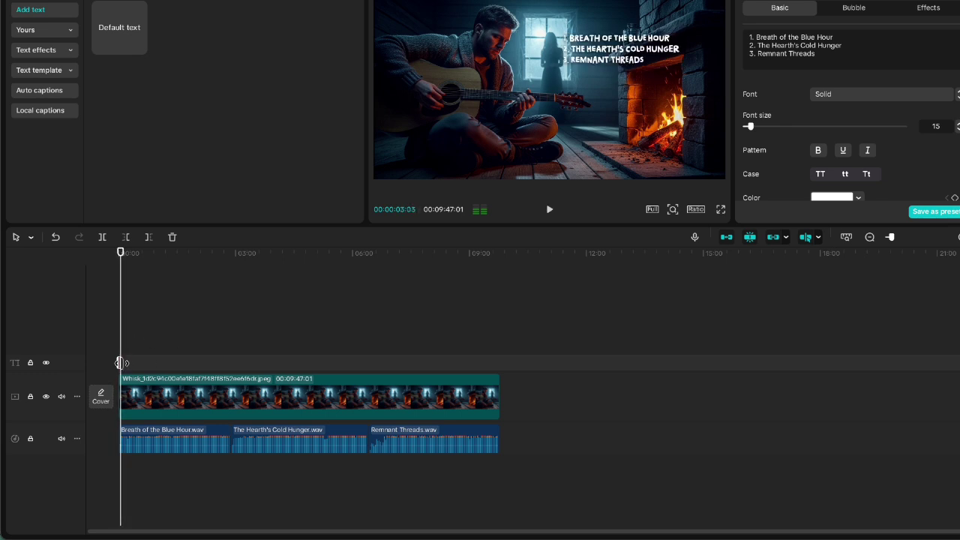
drag(200, 364, 500, 363)
click(186, 345)
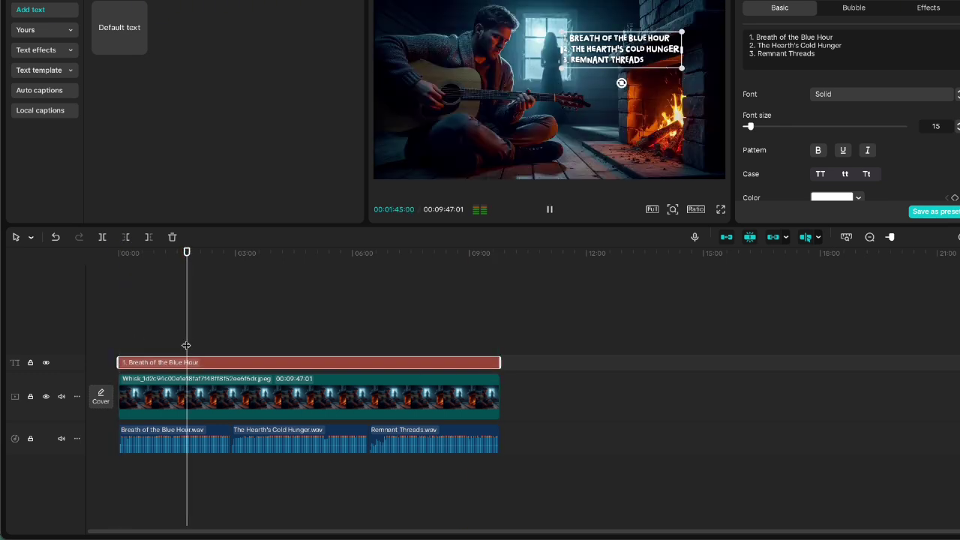
click(286, 334)
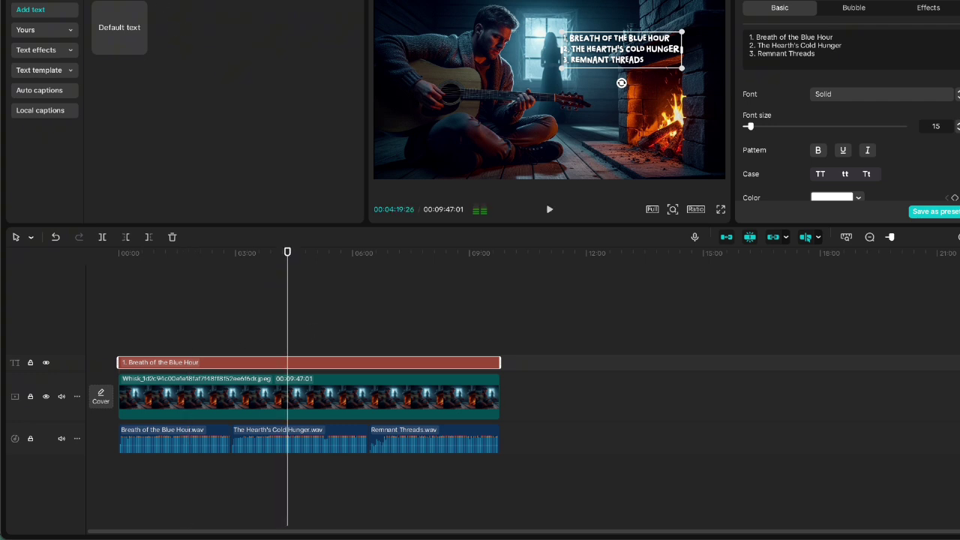
Add the favorite video effect Starry Night across the whole video, with Speed 13 and Atmosphere 19
click(159, 2)
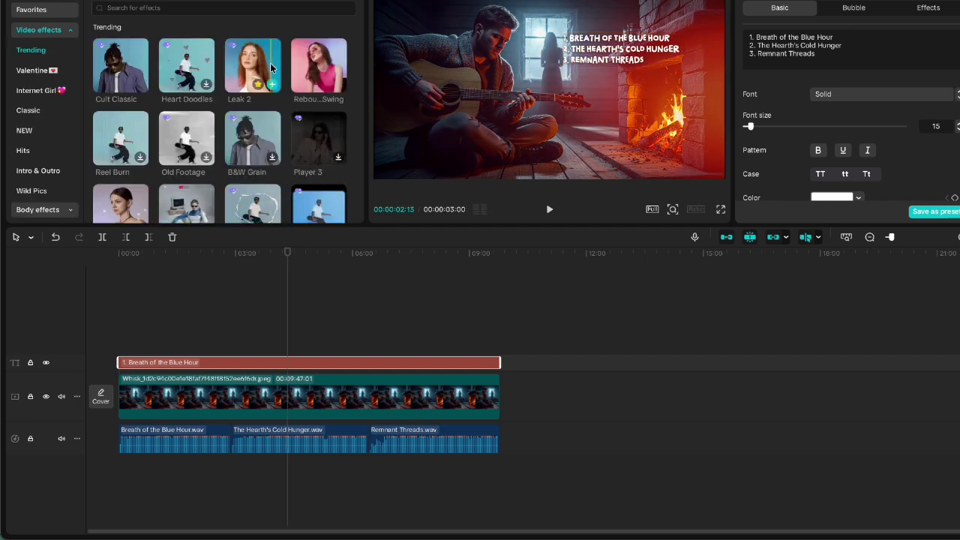
click(33, 9)
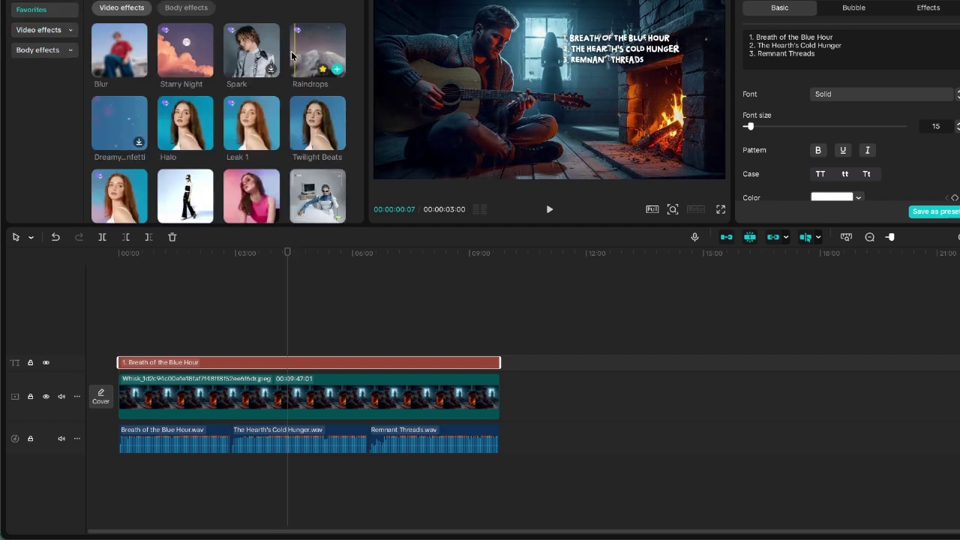
click(196, 54)
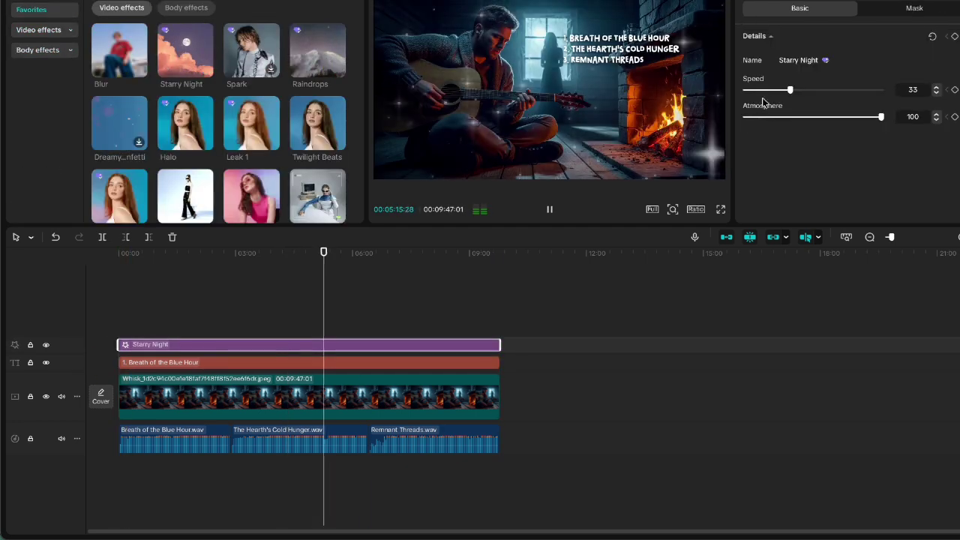
click(771, 118)
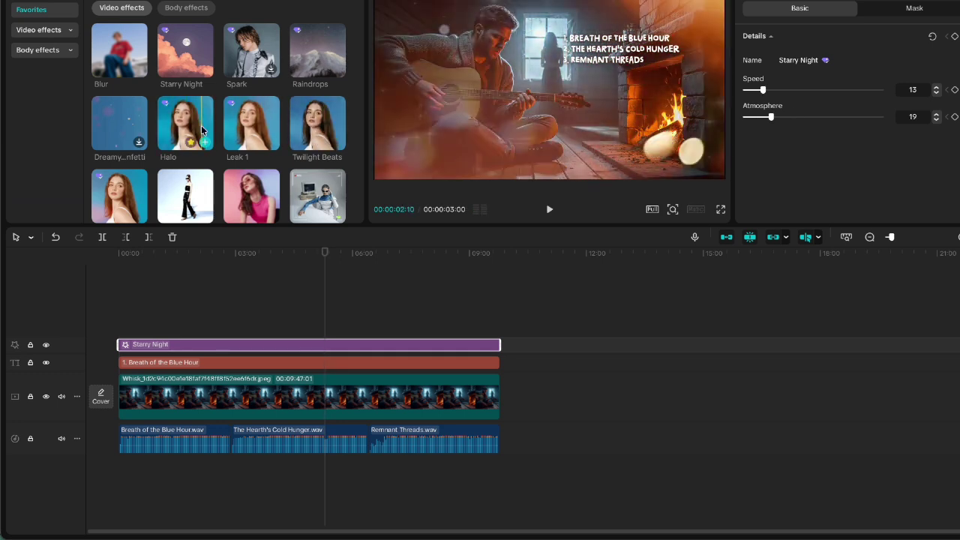
Add the favorite video effect Dreamy Confetti on a track above Starry Night, spanning the whole video
scroll(118, 113, down, 2)
scroll(178, 115, down, 3)
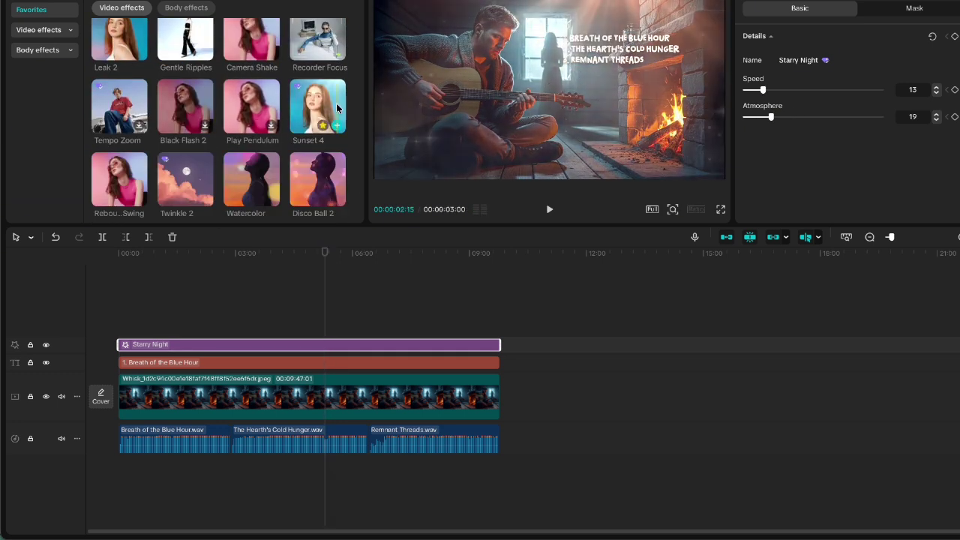
scroll(115, 120, up, 4)
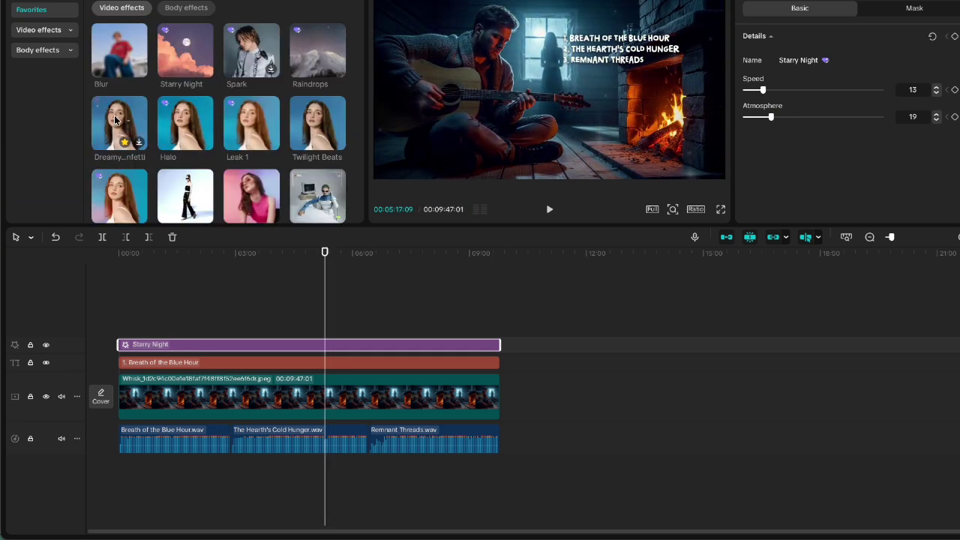
drag(106, 129, 122, 330)
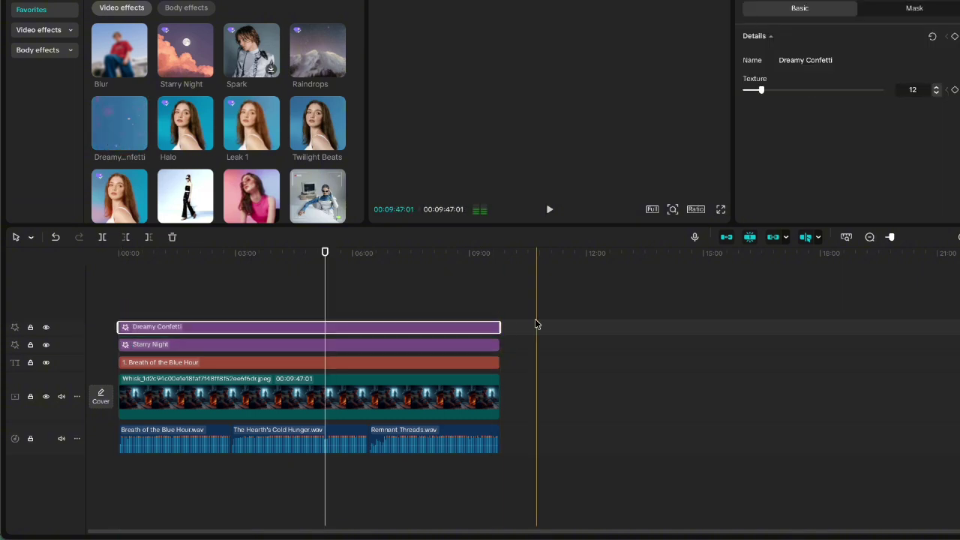